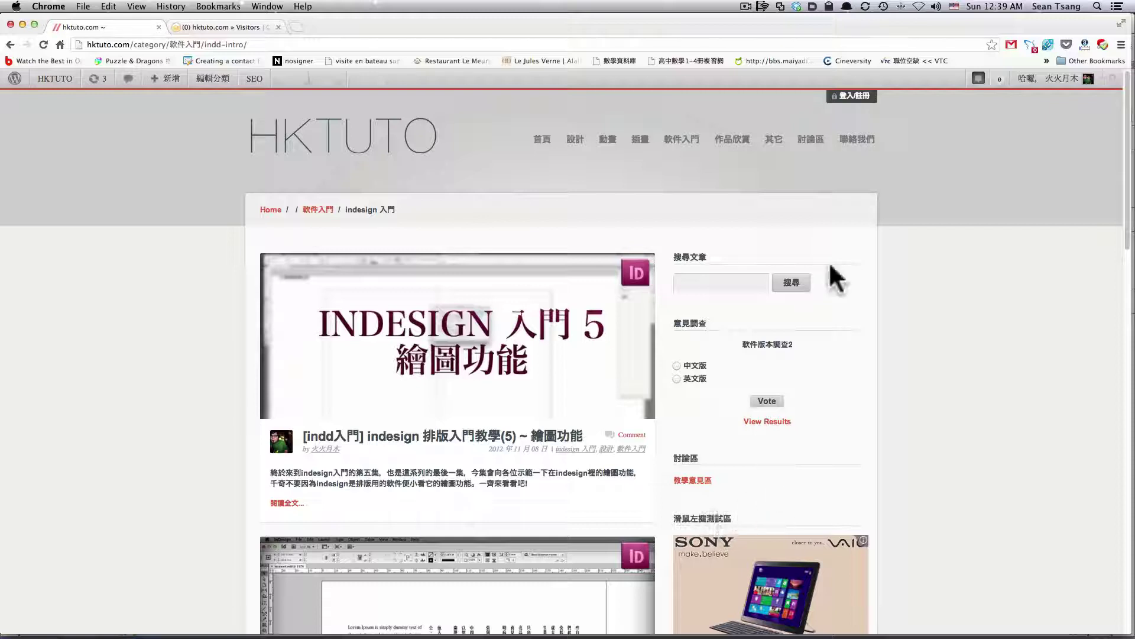
Step: Open the HKTUTO member login panel, select the Username field, and go to free membership sign-up
left_click(850, 92)
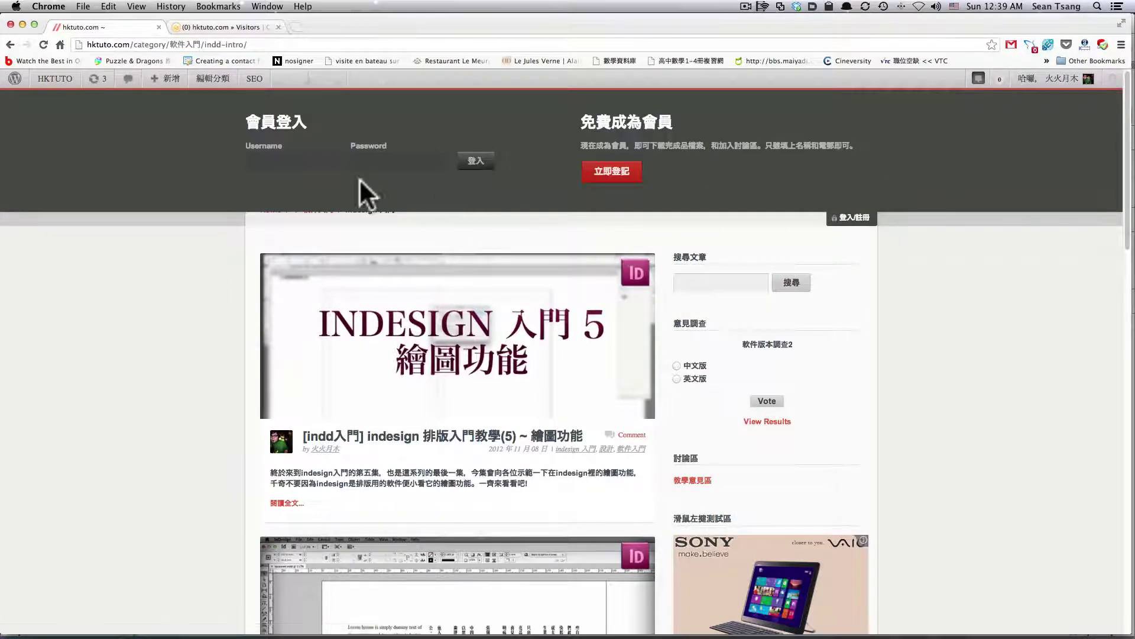
left_click(313, 162)
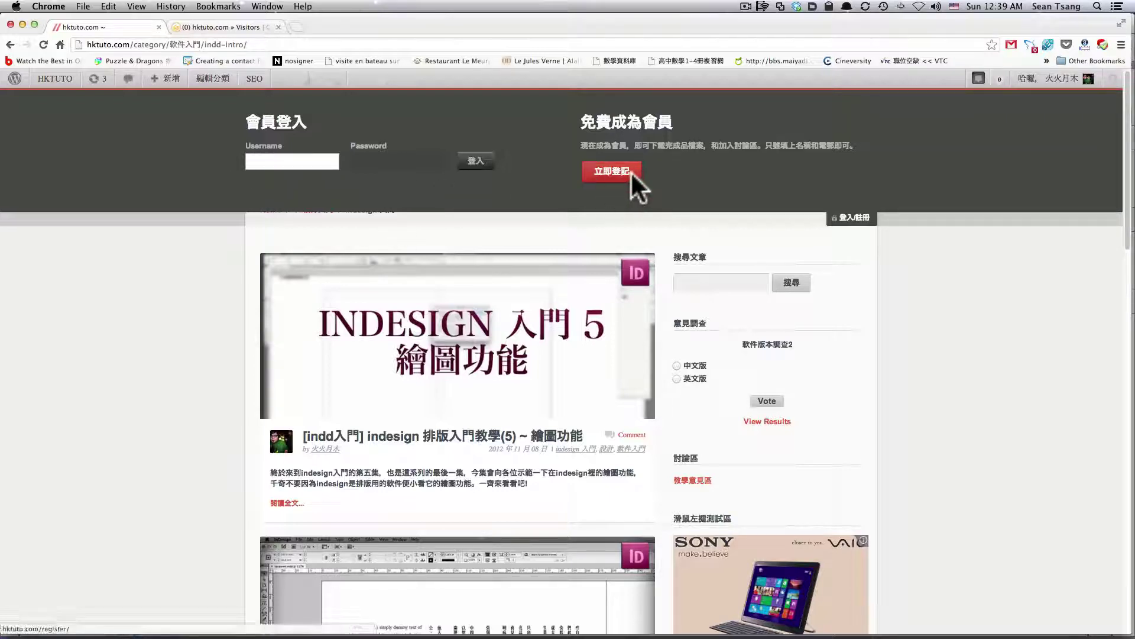
left_click(854, 216)
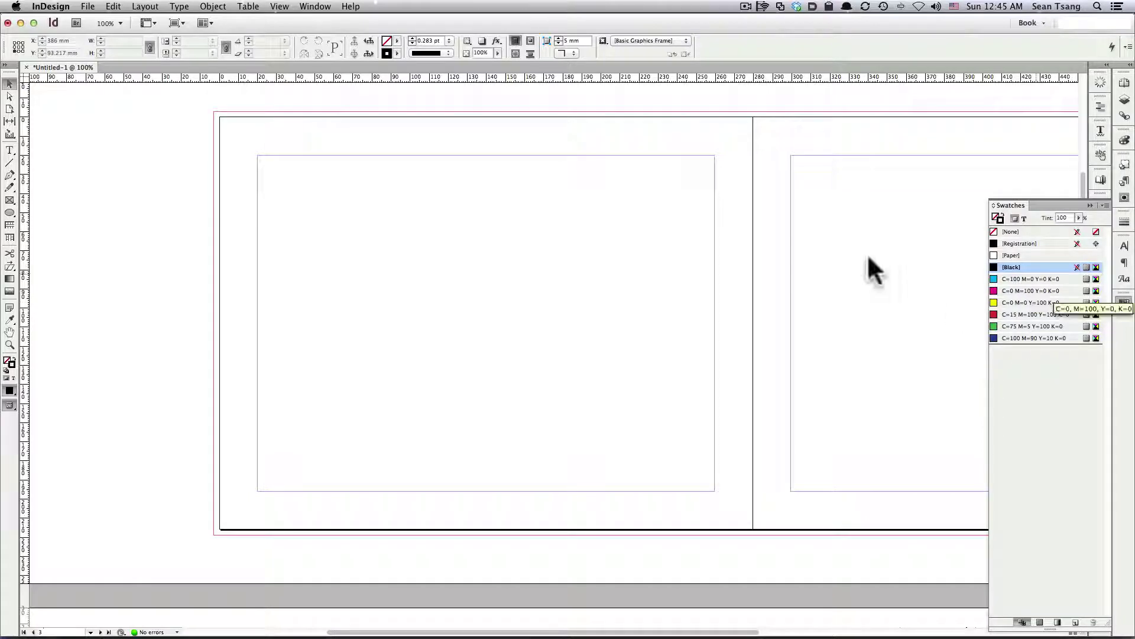
left_click(325, 5)
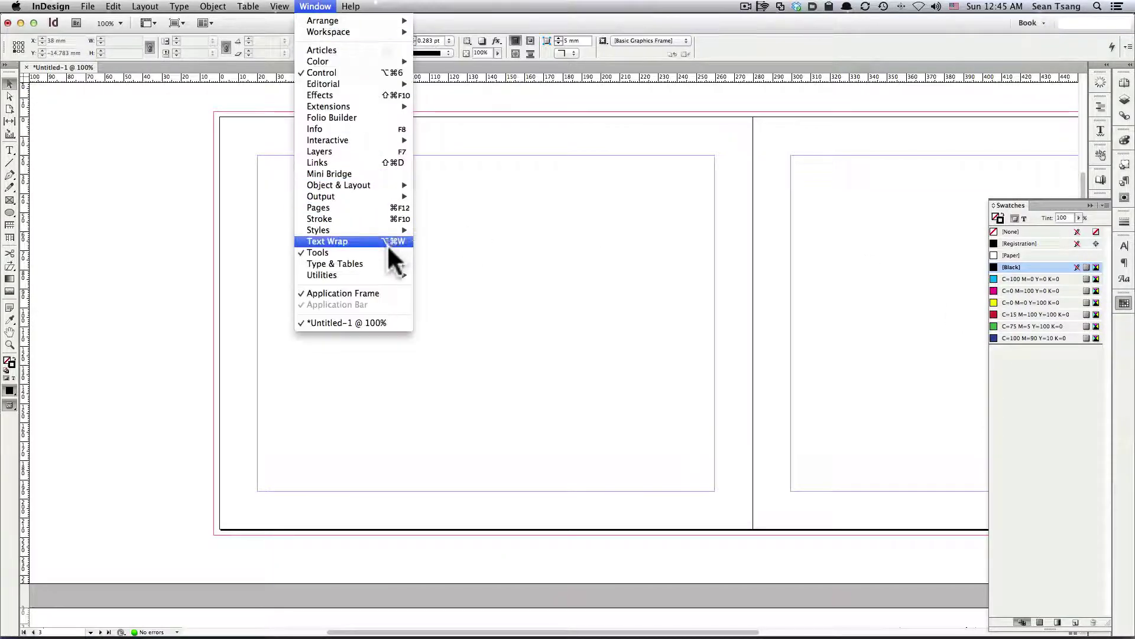
mouse_move(380, 269)
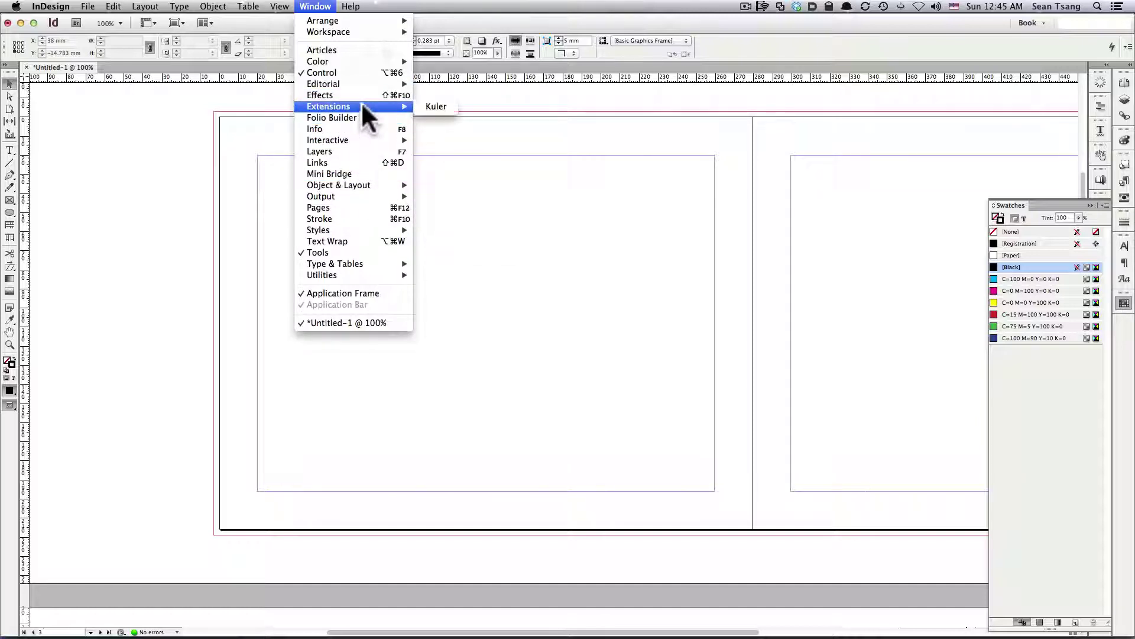
mouse_move(359, 61)
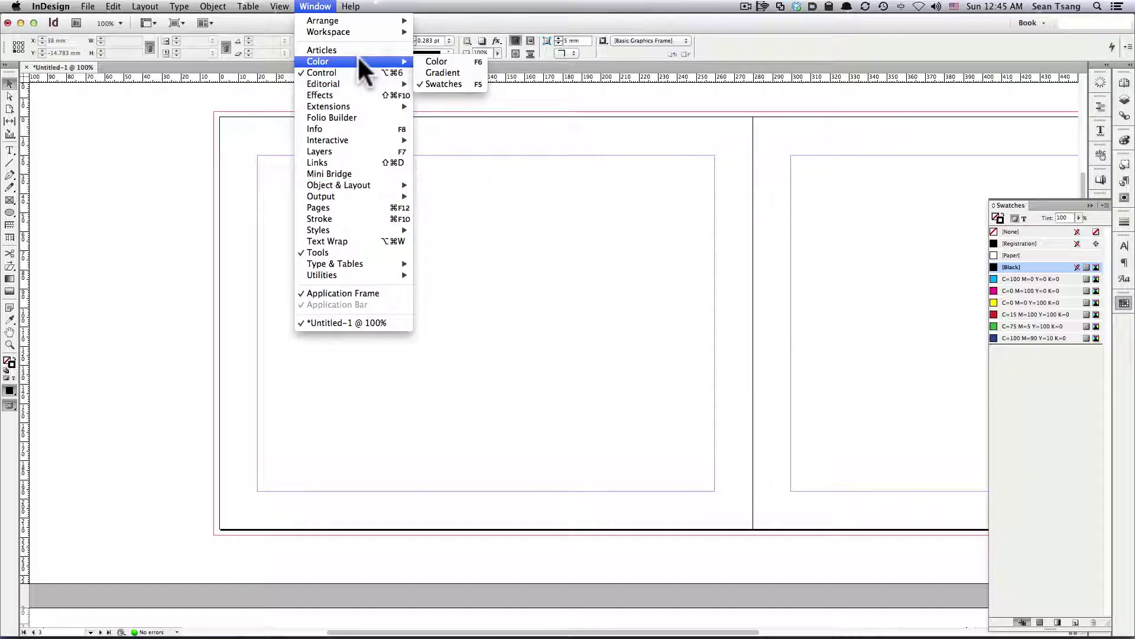
left_click(453, 84)
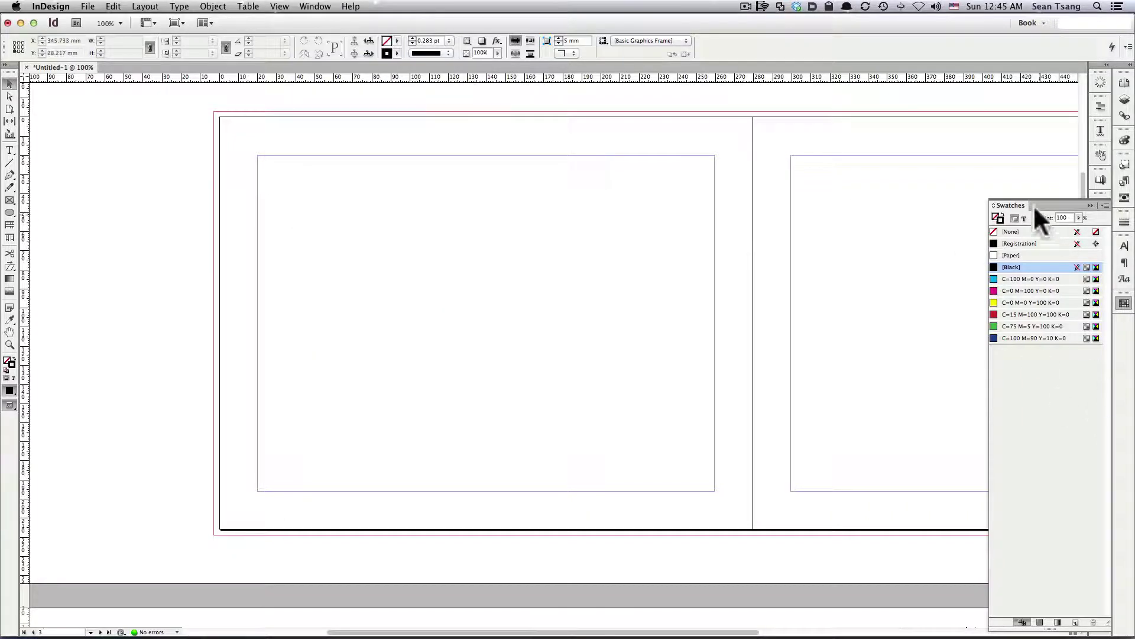
left_click(996, 216)
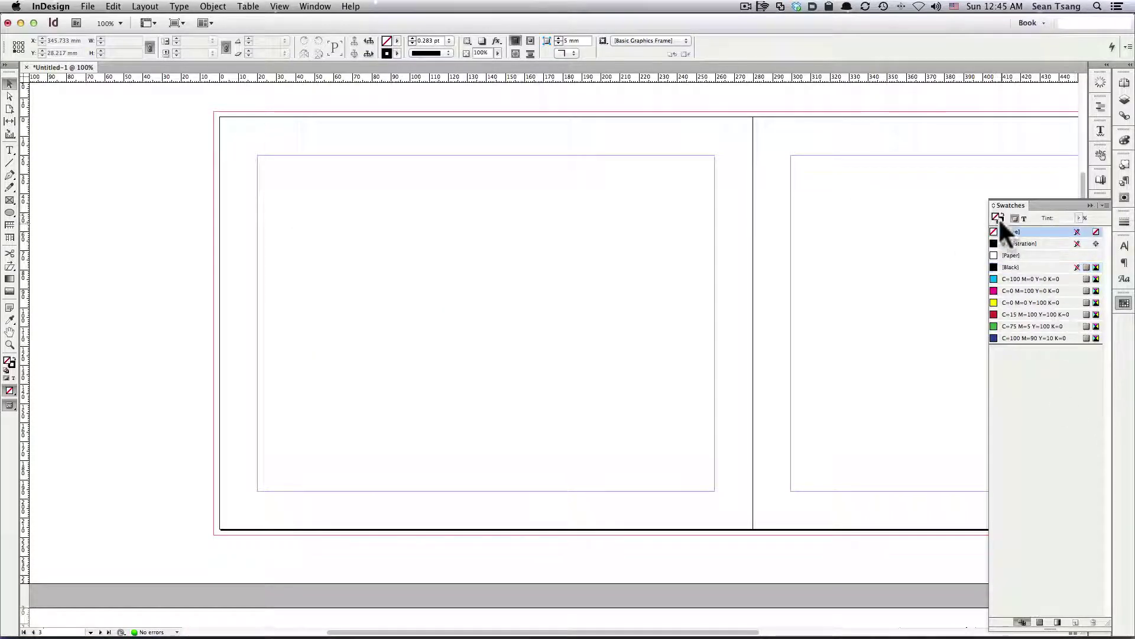
left_click(1002, 220)
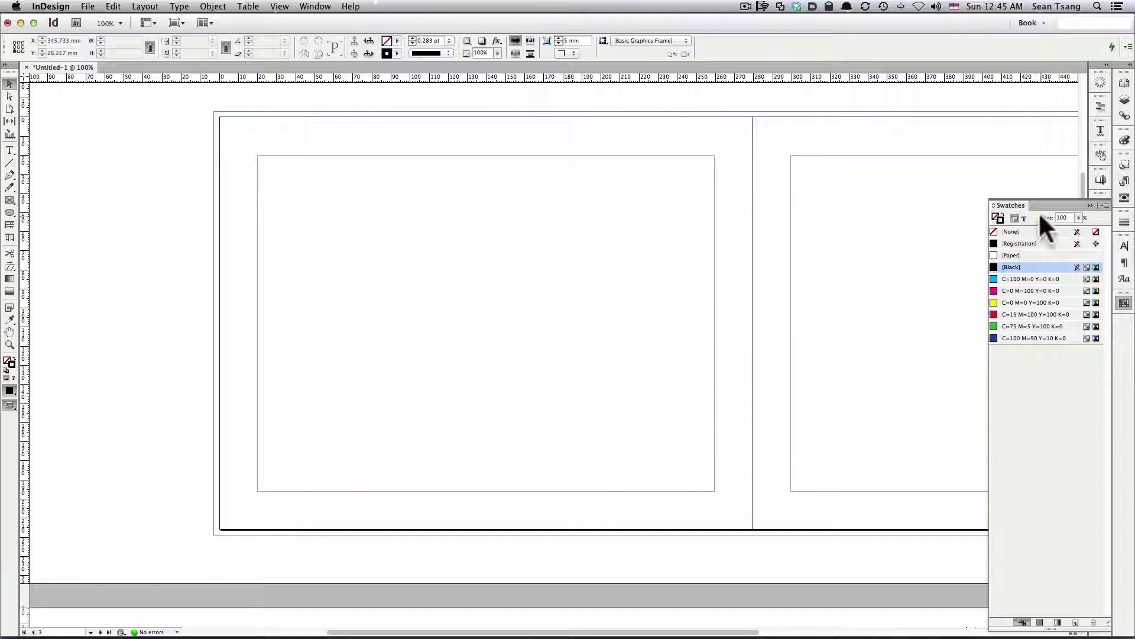
Step: Draw a square frame about 84.9 mm wide near the left page's top-left and swap its fill and stroke
left_click_drag(10, 212, 54, 214)
left_click_drag(279, 169, 440, 330)
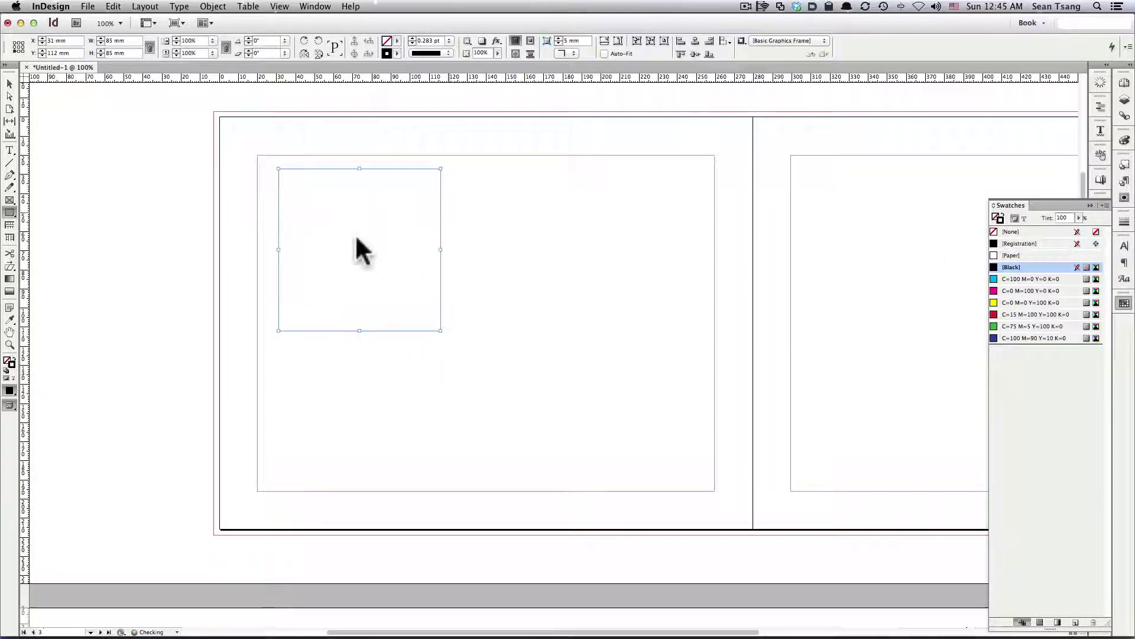
left_click(999, 215)
left_click(996, 217)
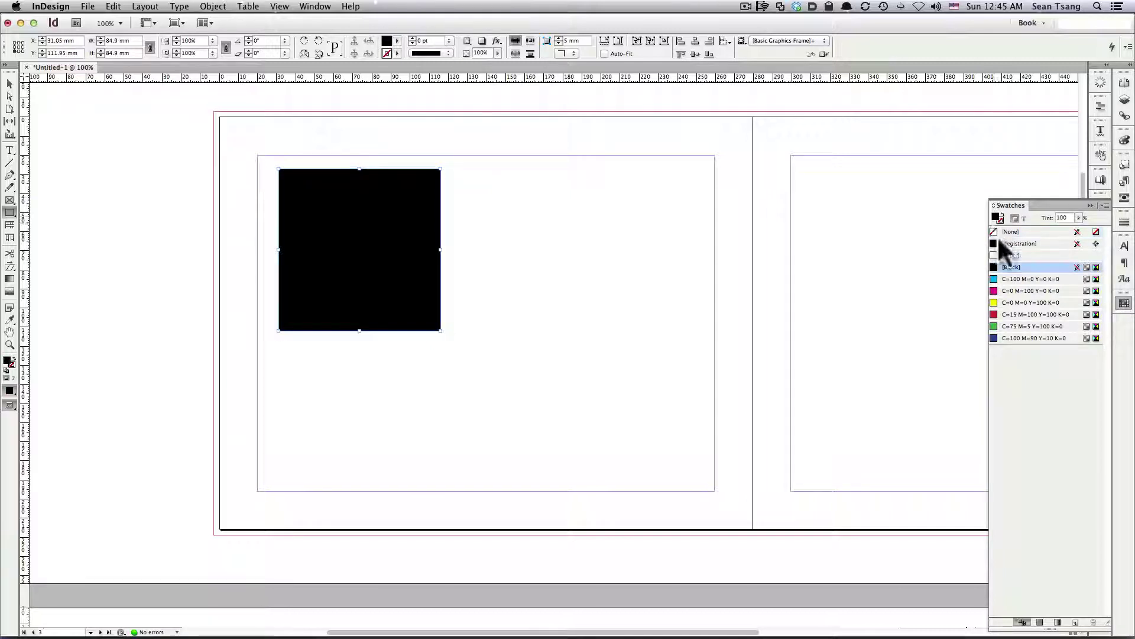
Step: Try the CMYK swatches on the square, ending with the dark blue C=100 M=90 Y=10 K=0 fill
left_click(1011, 278)
left_click(1014, 289)
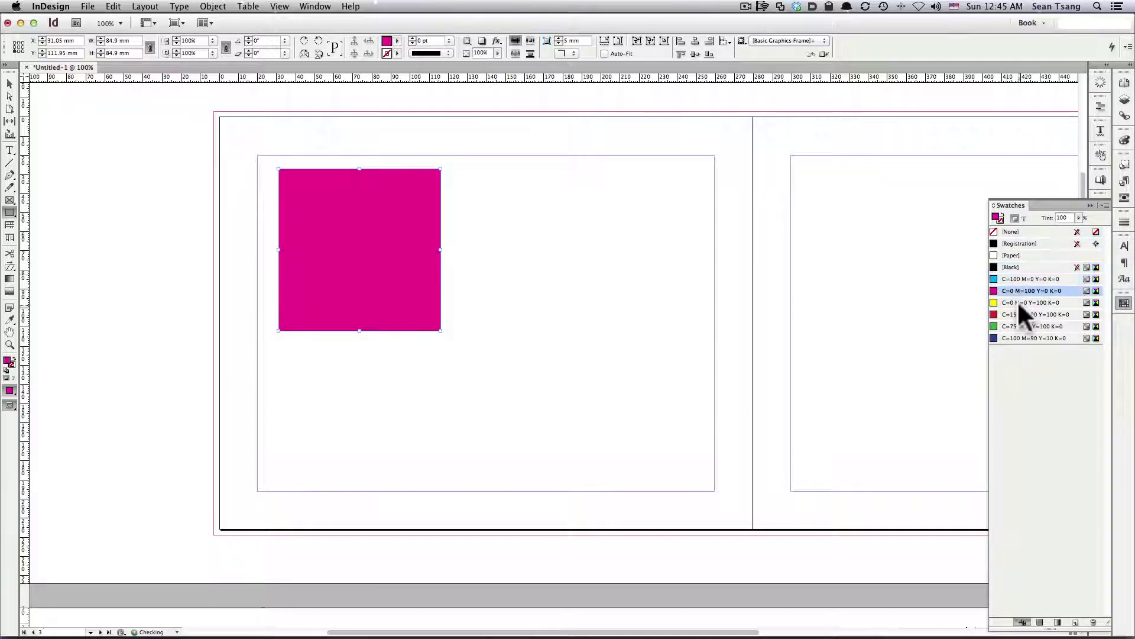
left_click(1019, 302)
left_click(1019, 314)
left_click(1020, 325)
left_click(1011, 337)
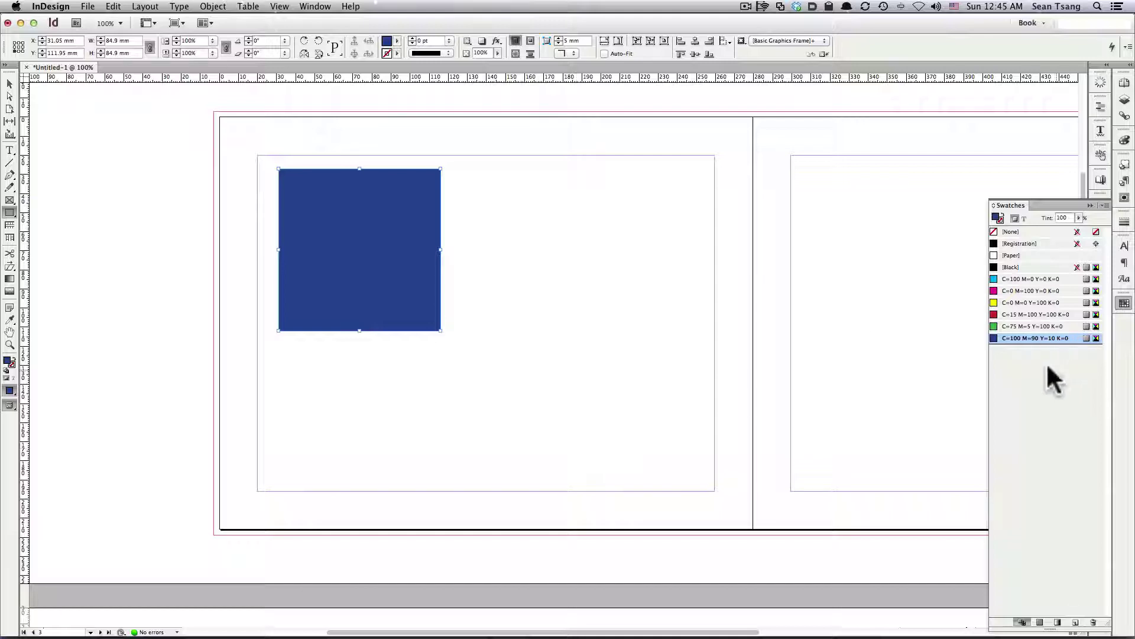
Step: Delete the six CMYK swatches, replacing them with [Black], and reselect the now-black square
left_click(498, 210)
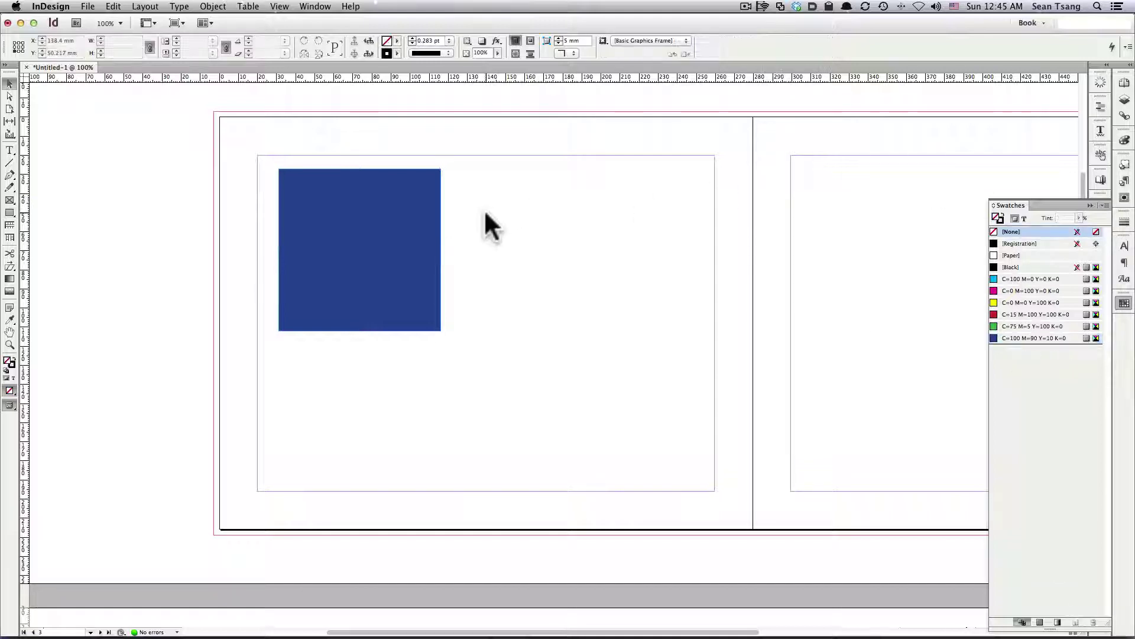
left_click(1050, 338)
left_click(1029, 279, "shift")
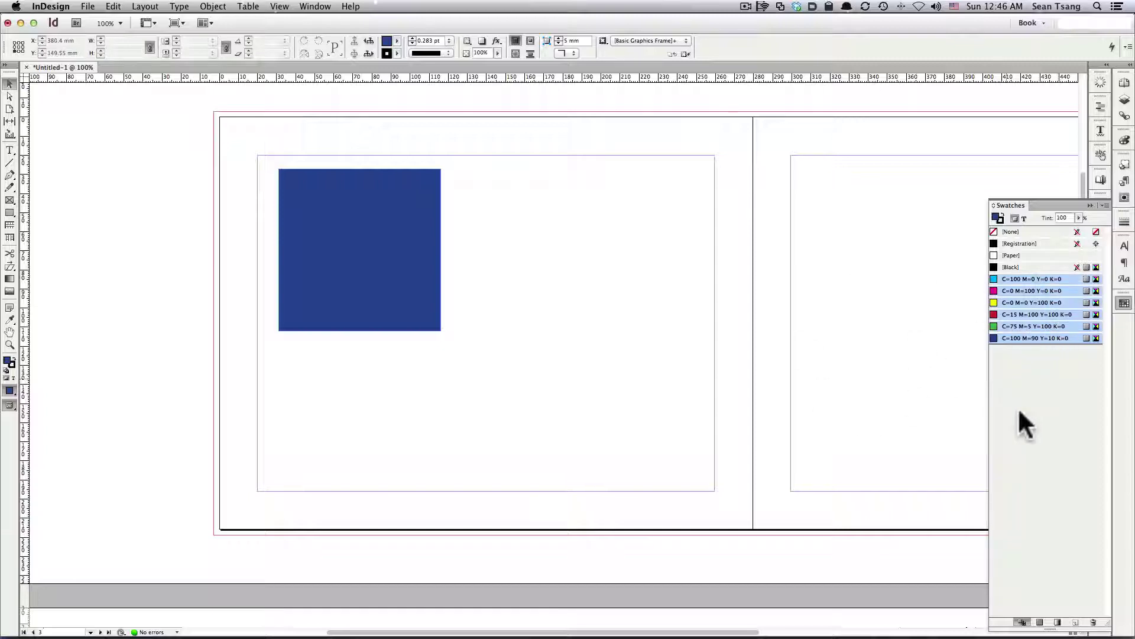
left_click(1093, 622)
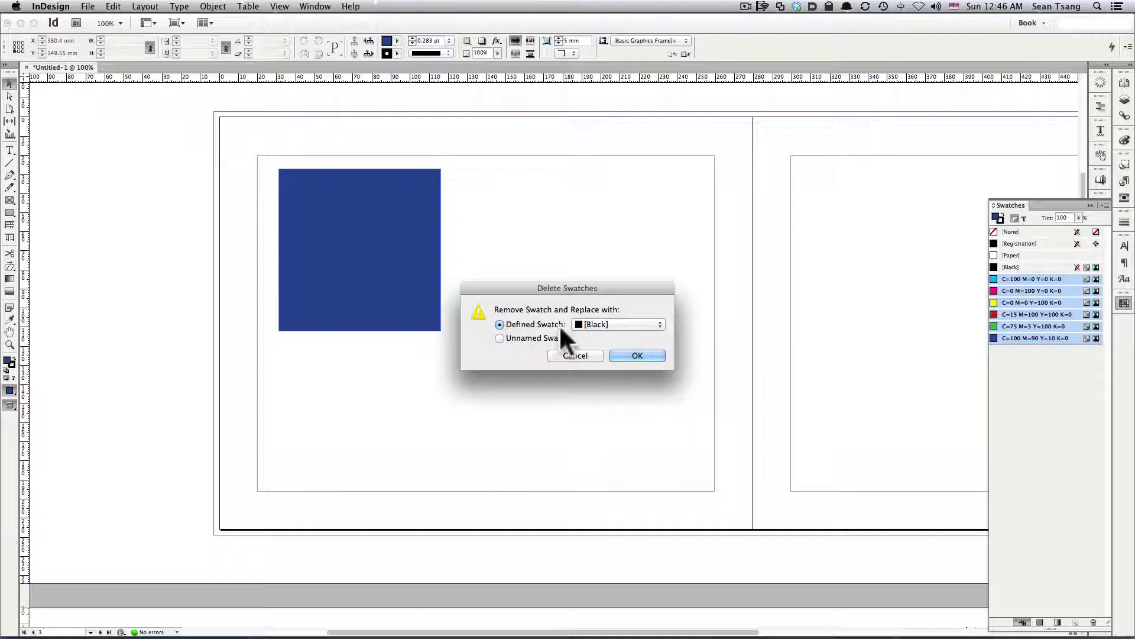
left_click(598, 325)
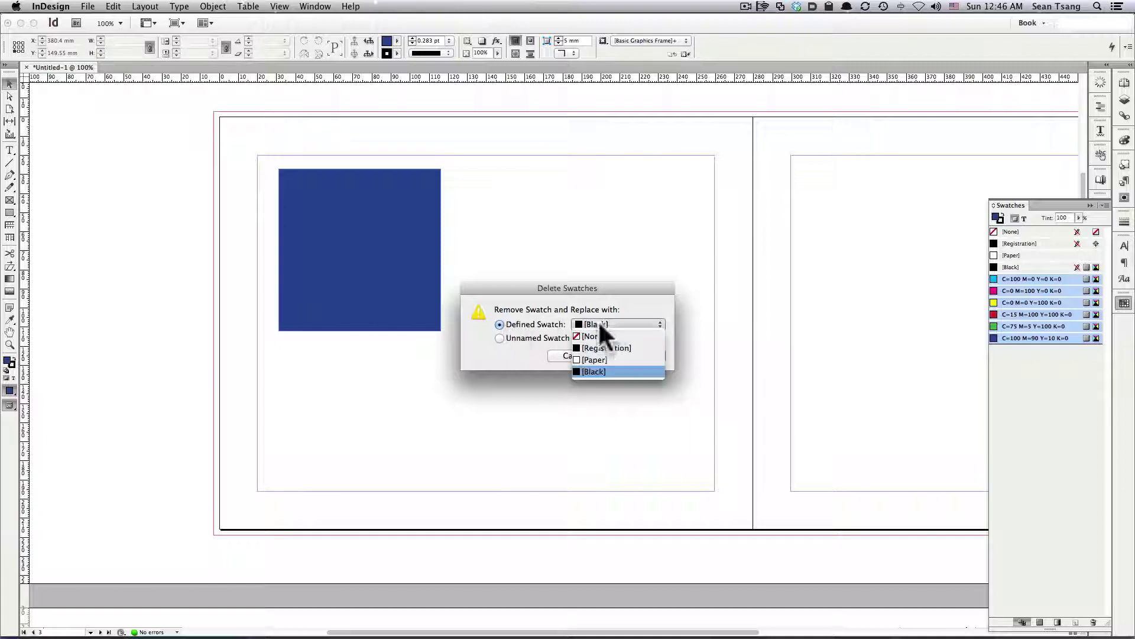
left_click(620, 371)
left_click(651, 355)
left_click(364, 319)
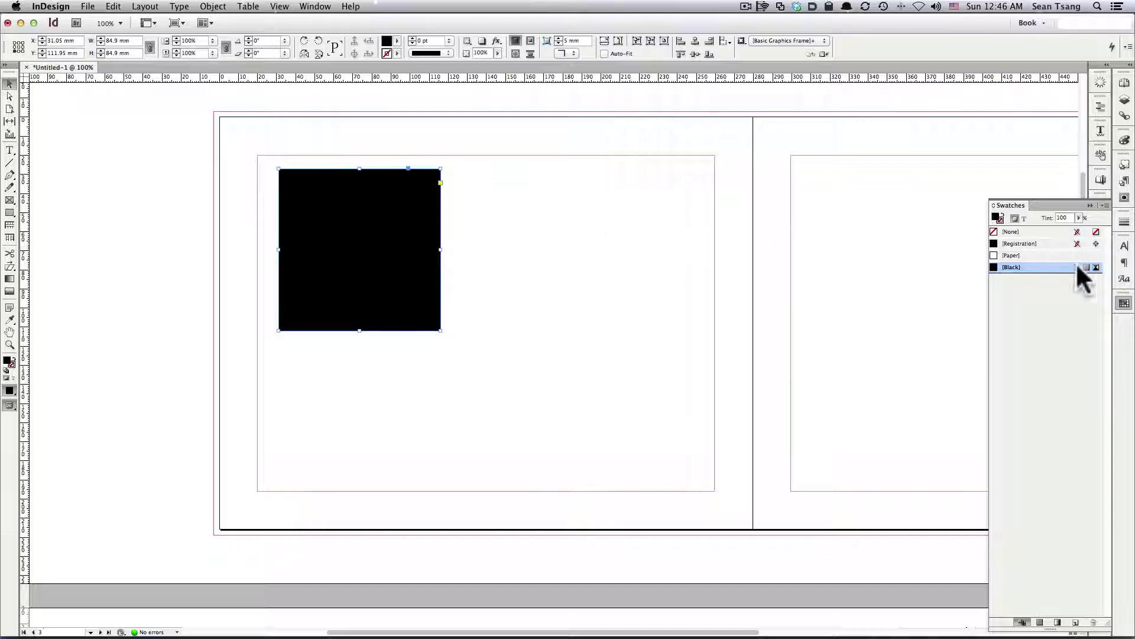
left_click(1104, 207)
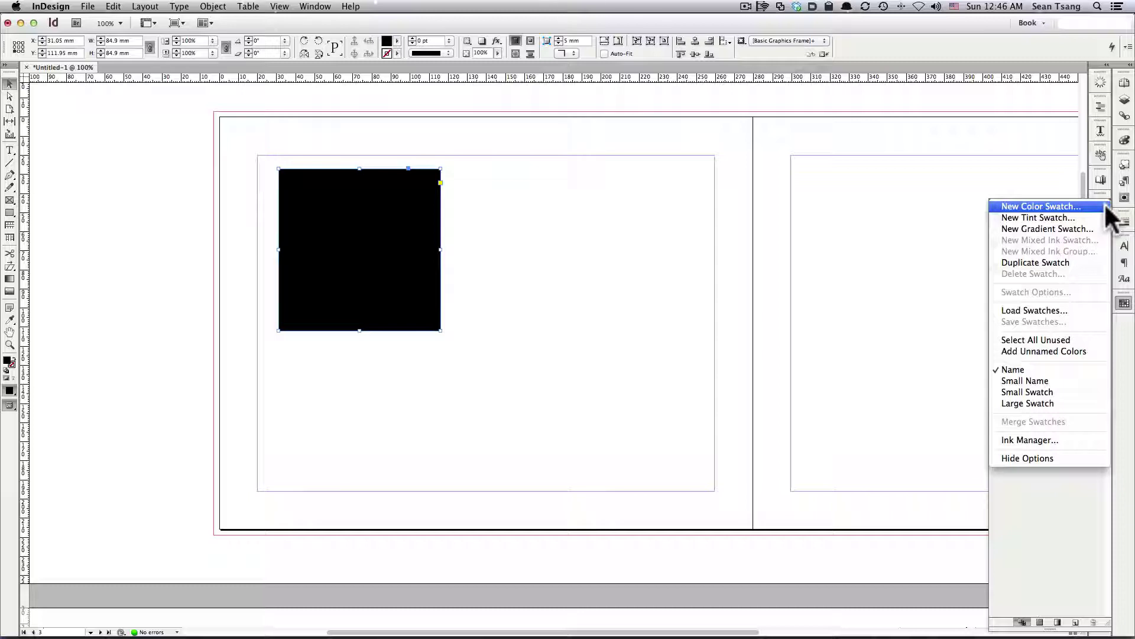
Step: Start a new colour swatch and set its colour mode to PANTONE+ Solid Coated
left_click(1074, 206)
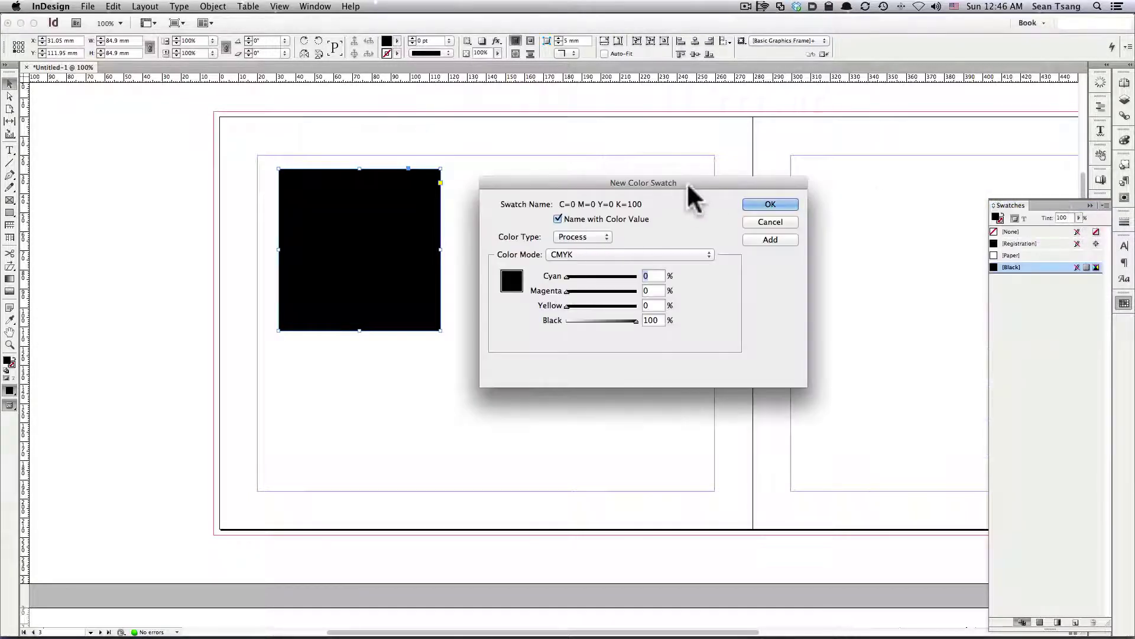
left_click_drag(687, 182, 739, 153)
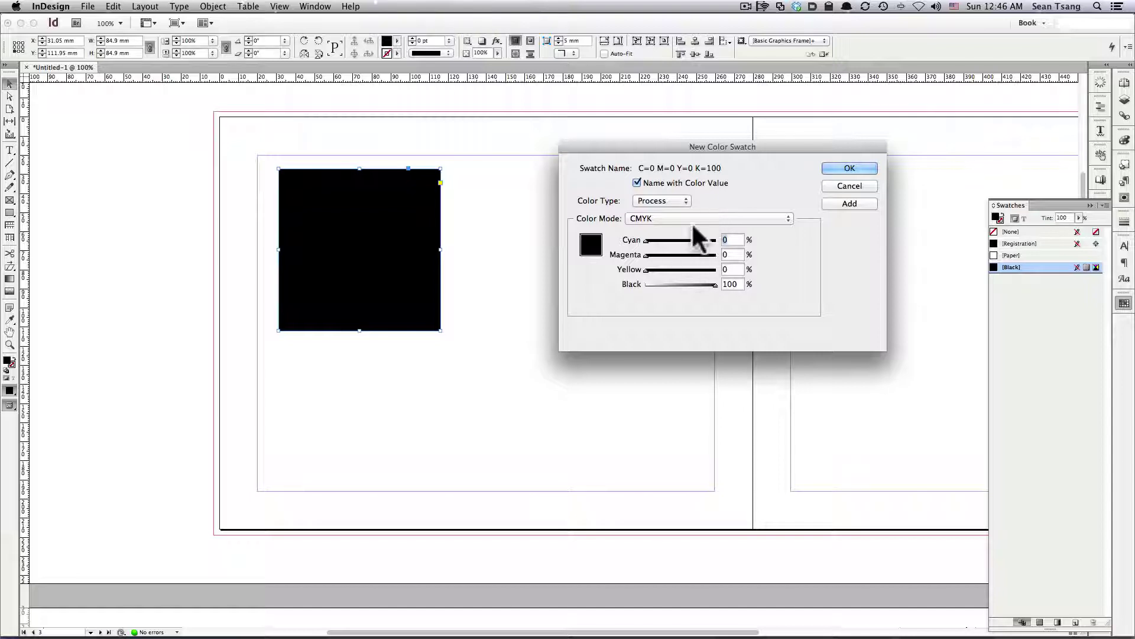
left_click(647, 216)
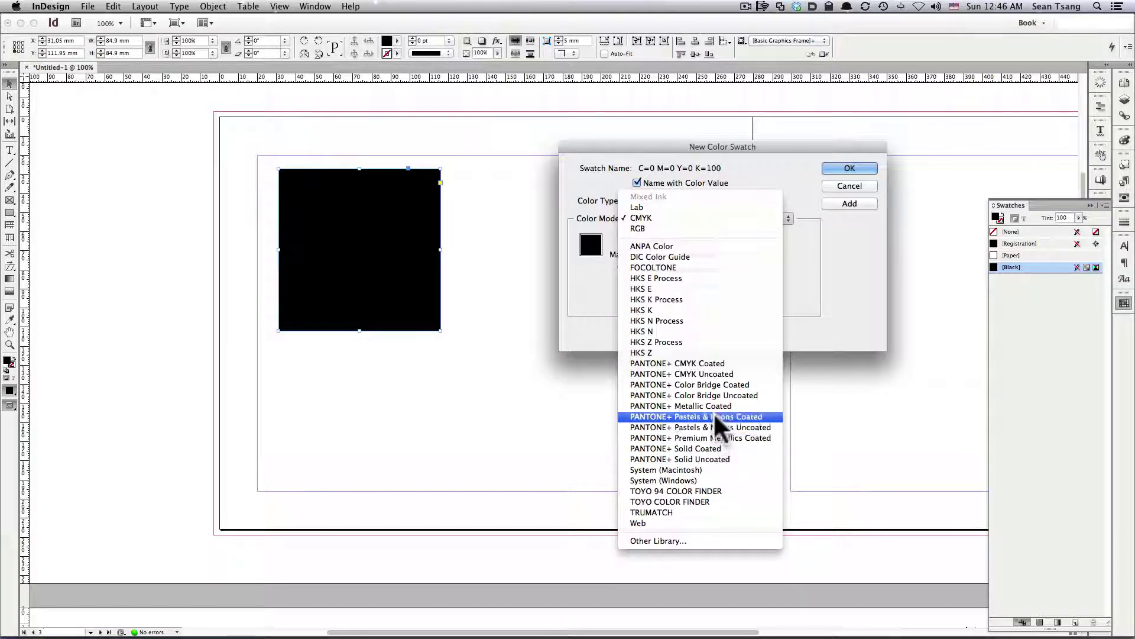
left_click(715, 450)
Step: Pick PANTONE 150 C, add it as a swatch, and fill the square with that orange
left_click(674, 236)
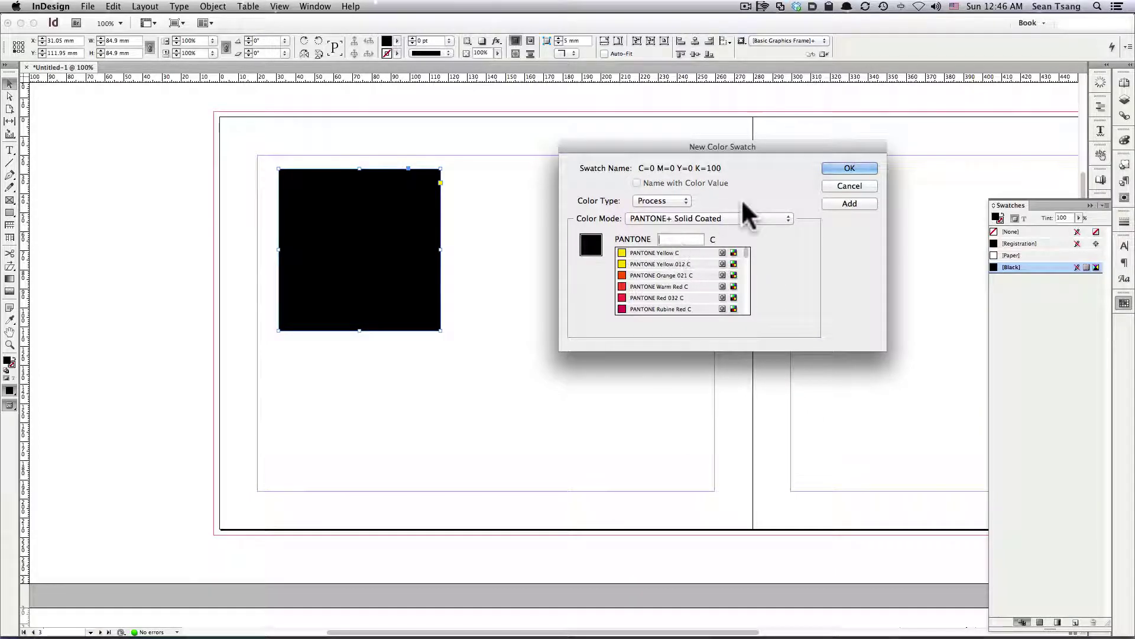
type("2562")
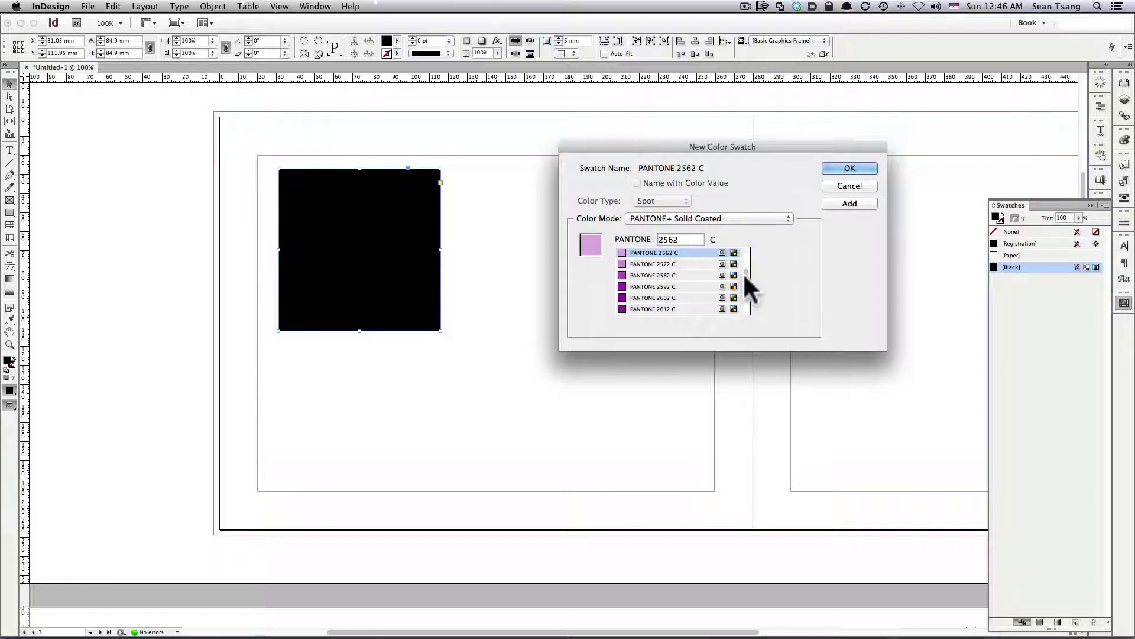
scroll(744, 273, "down", 3)
left_click_drag(746, 275, 743, 254)
left_click(664, 288)
left_click(682, 307)
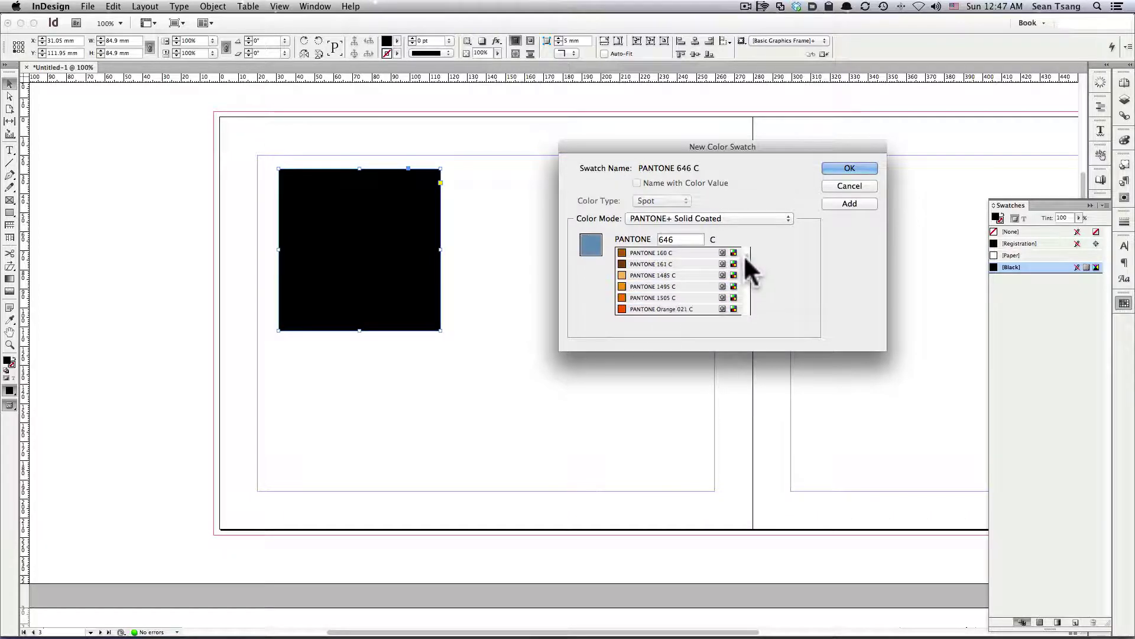
left_click(664, 308)
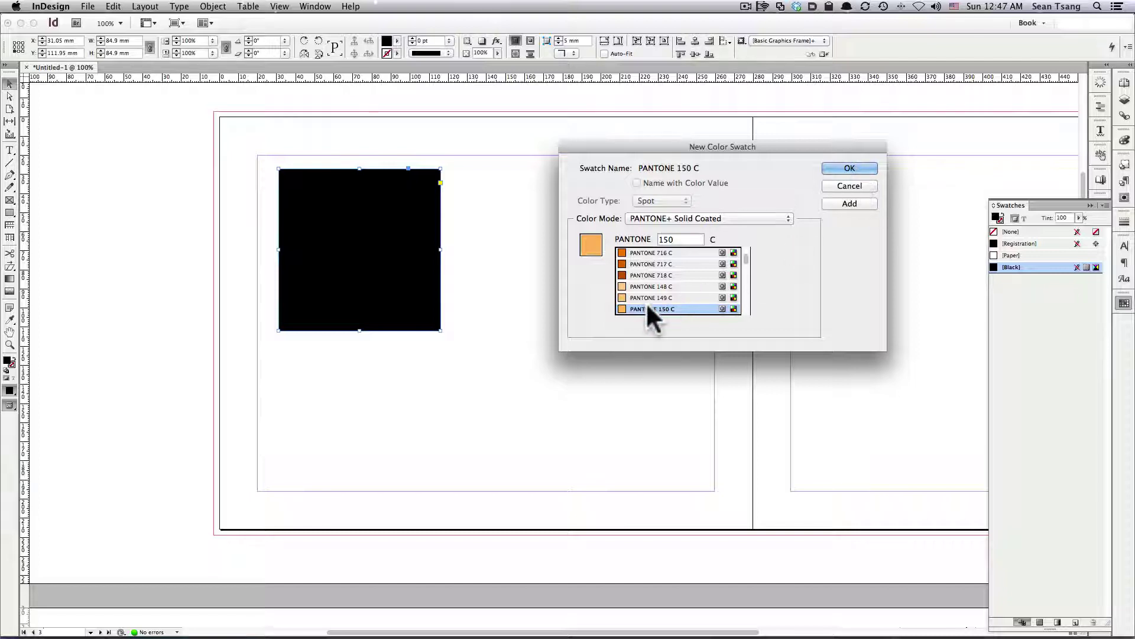
left_click(859, 203)
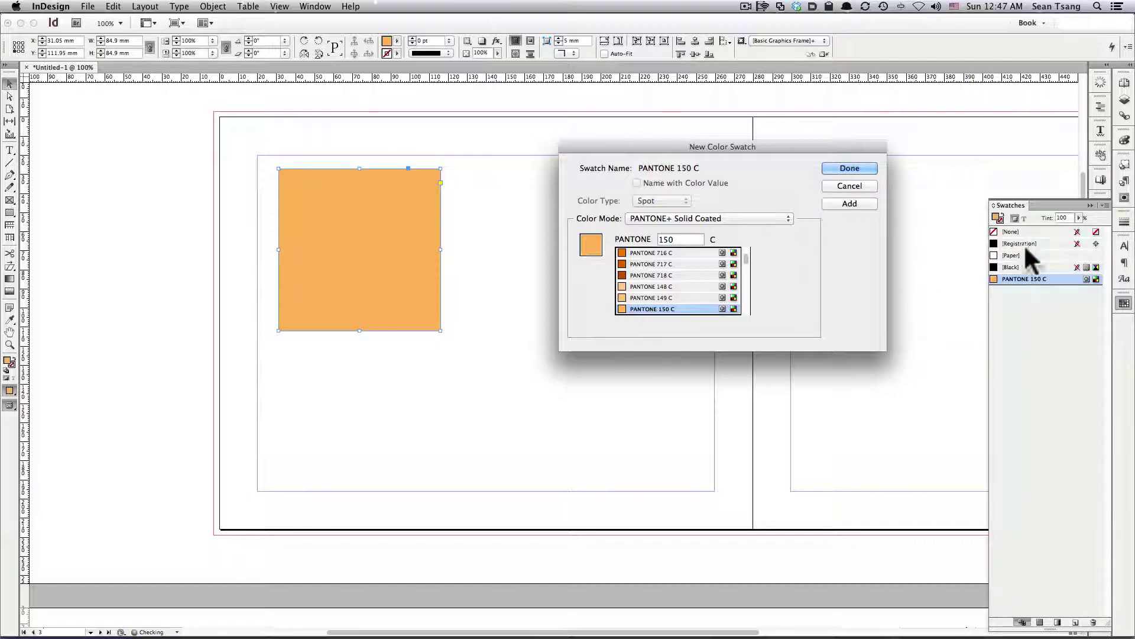
left_click(869, 170)
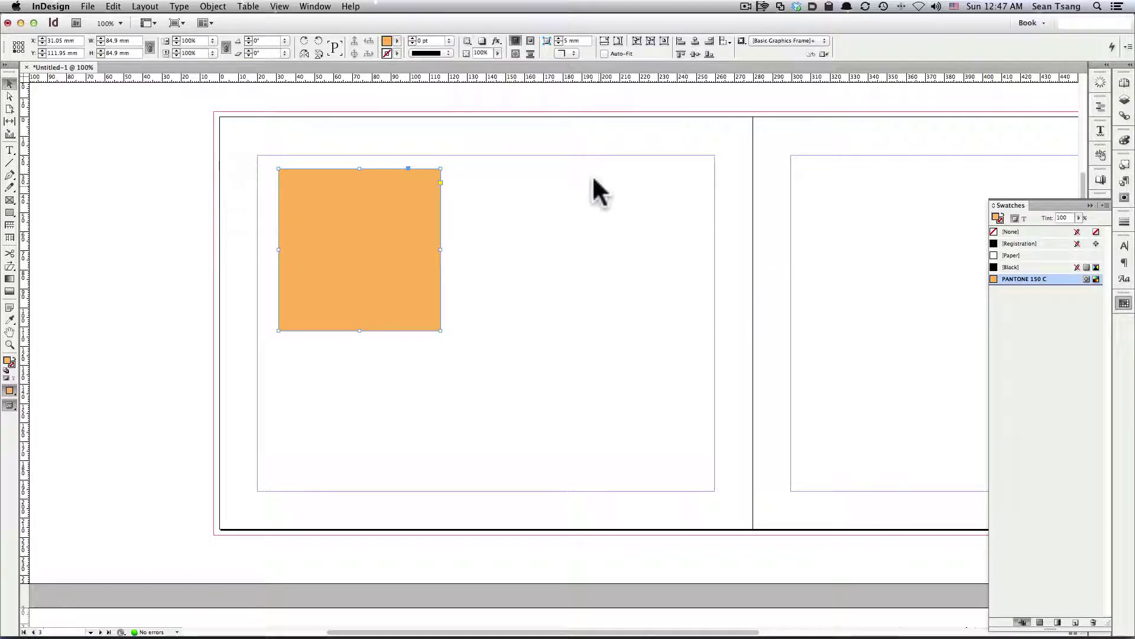
Step: Move the orange square to the top-left margin corner and duplicate it to the right
left_click(532, 176)
left_click_drag(385, 180, 363, 167)
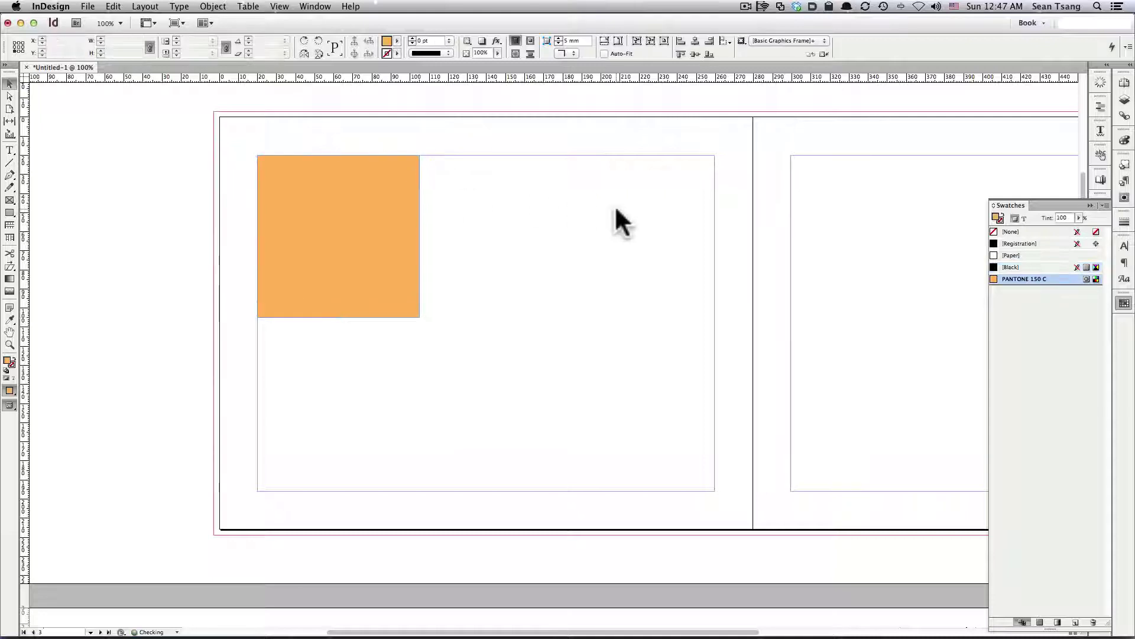
left_click(818, 223)
left_click(1027, 279)
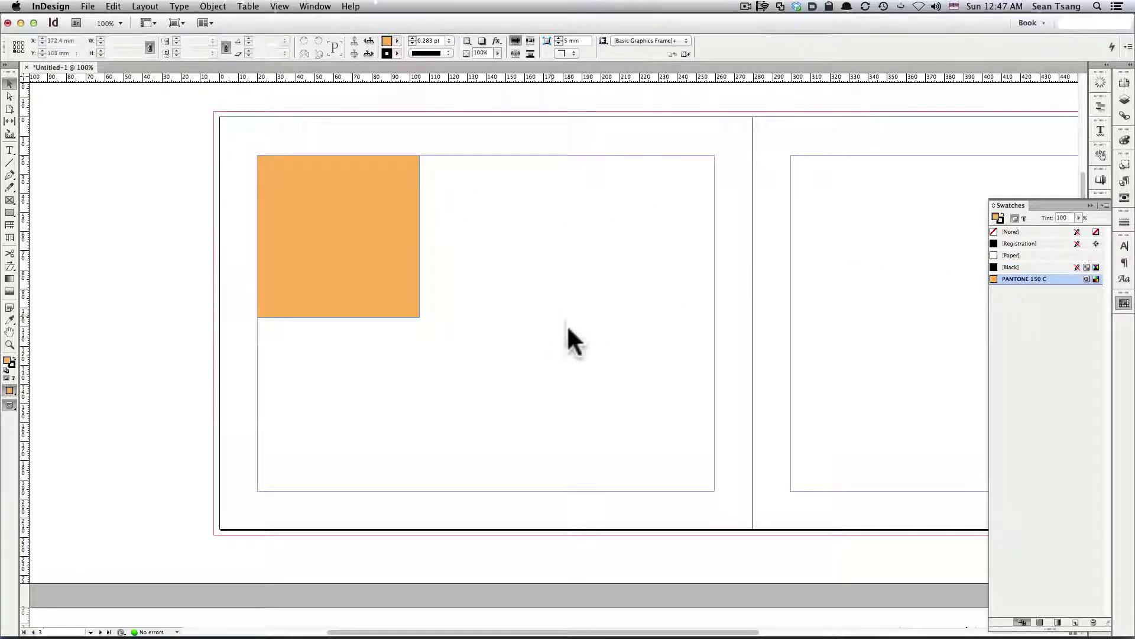
left_click_drag(325, 215, 510, 217)
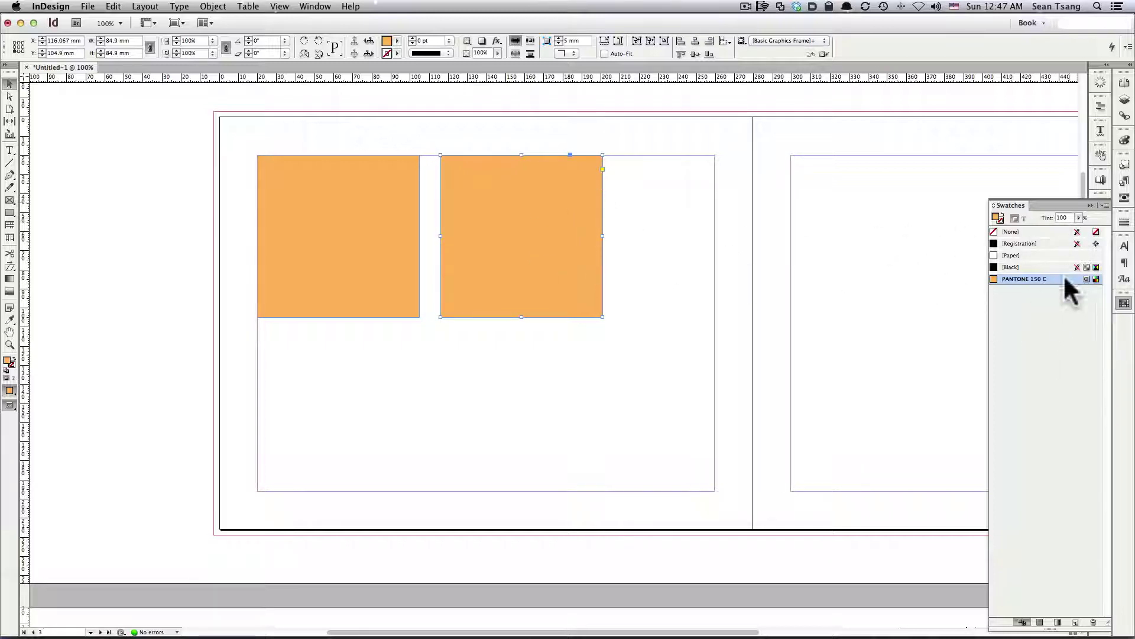
Step: Lighten the copy's PANTONE 150 C tint to about 42%, then return it to 100%
left_click(1079, 218)
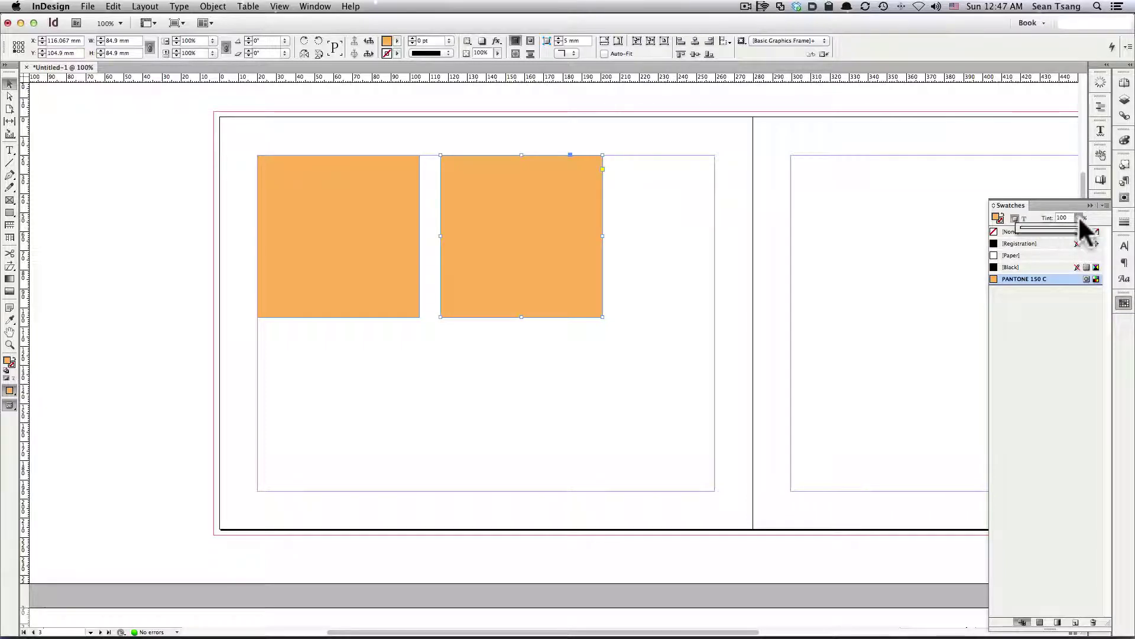
left_click_drag(1049, 227, 1044, 228)
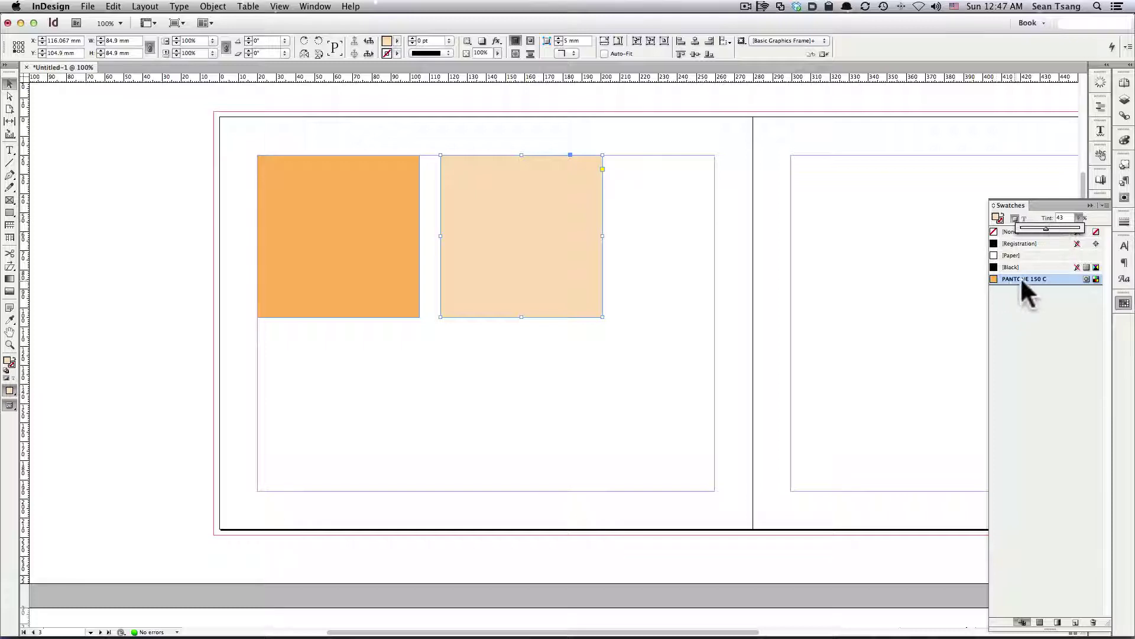
left_click_drag(1062, 229, 1054, 325)
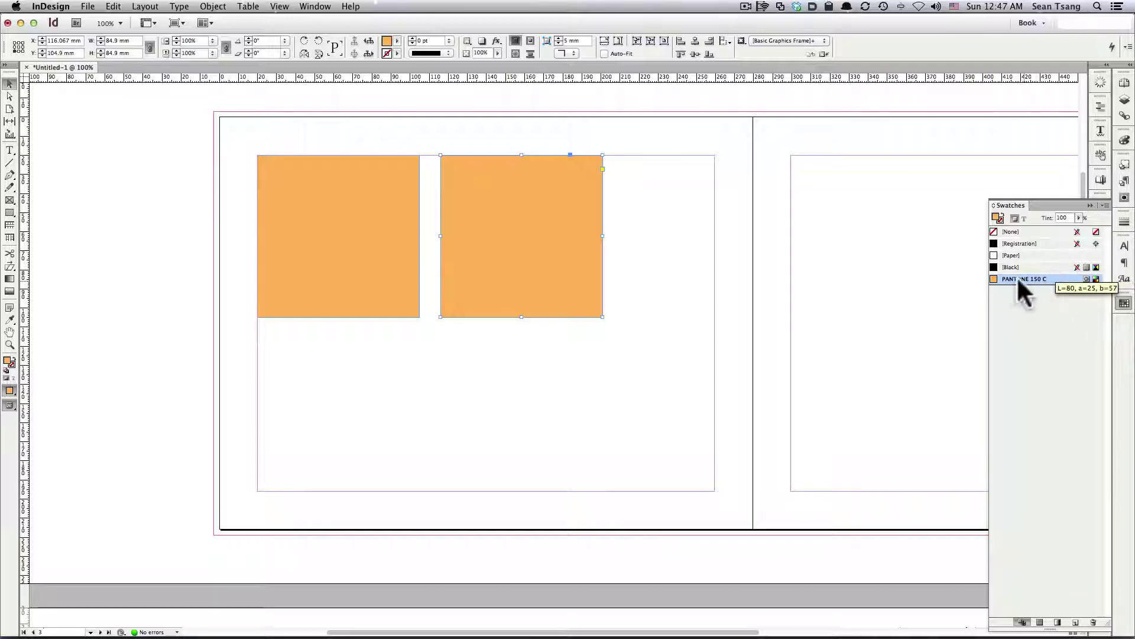
Step: Start a new mixed ink swatch including Process Black and PANTONE 150 C
left_click(1103, 205)
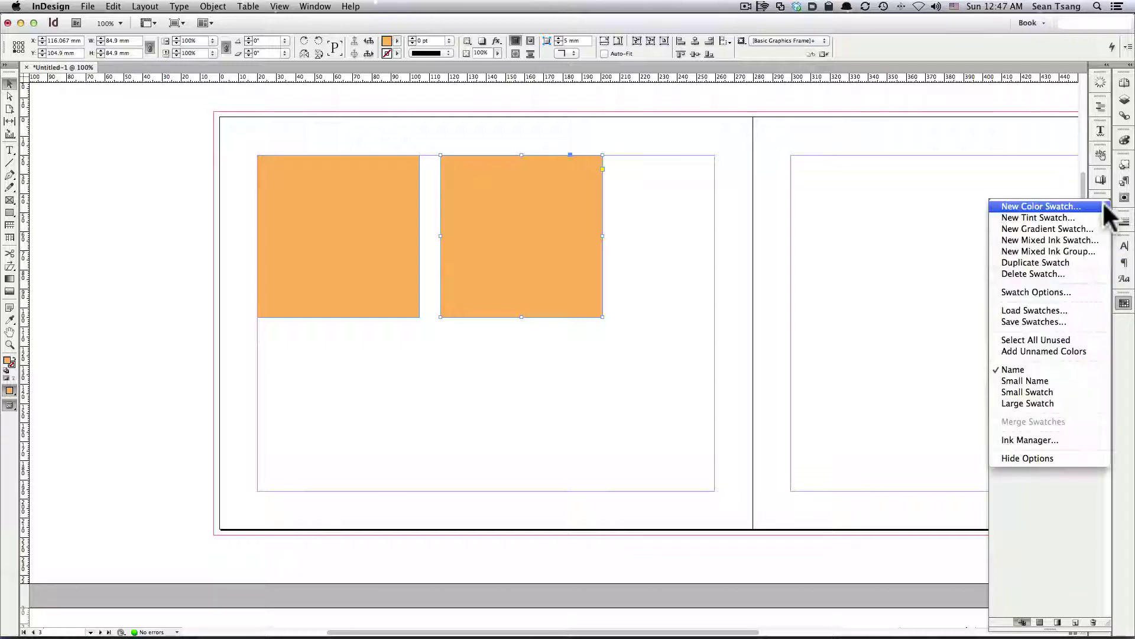
left_click(1072, 240)
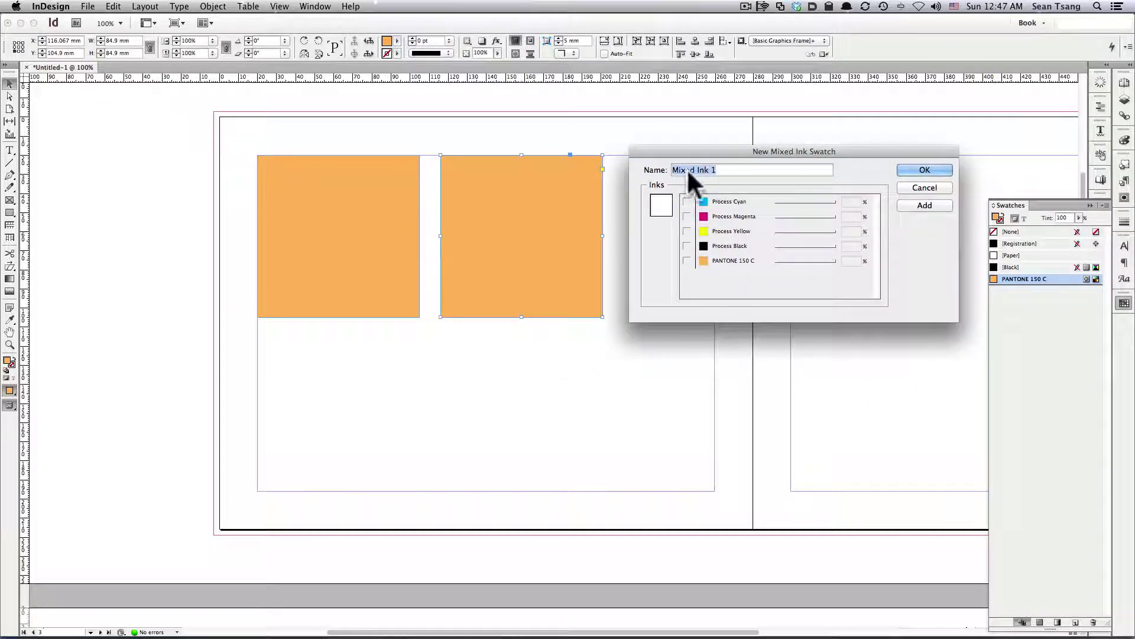
left_click(686, 246)
left_click(687, 261)
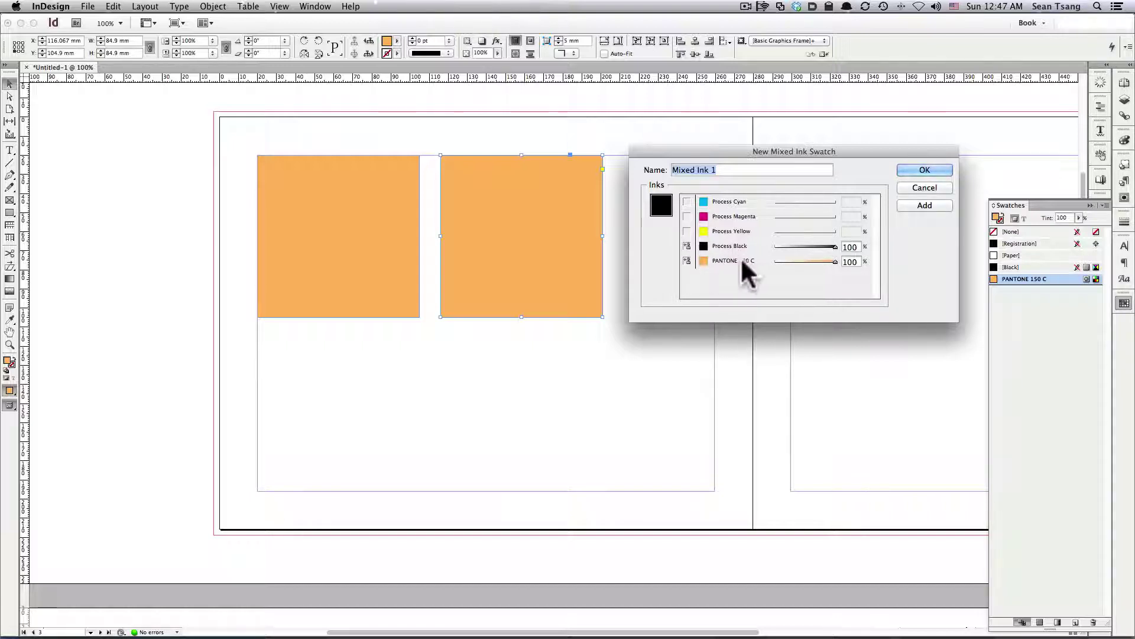
Step: Set Process Black to 50% and name the mixed ink swatch '50,100'
left_click_drag(834, 246, 806, 247)
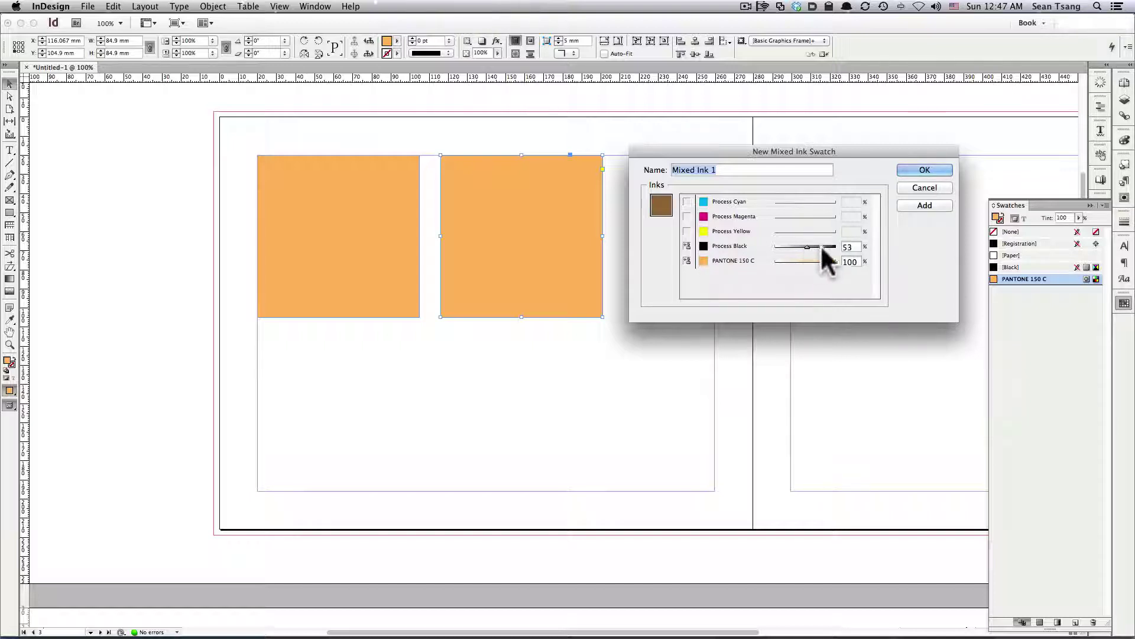
left_click(852, 247)
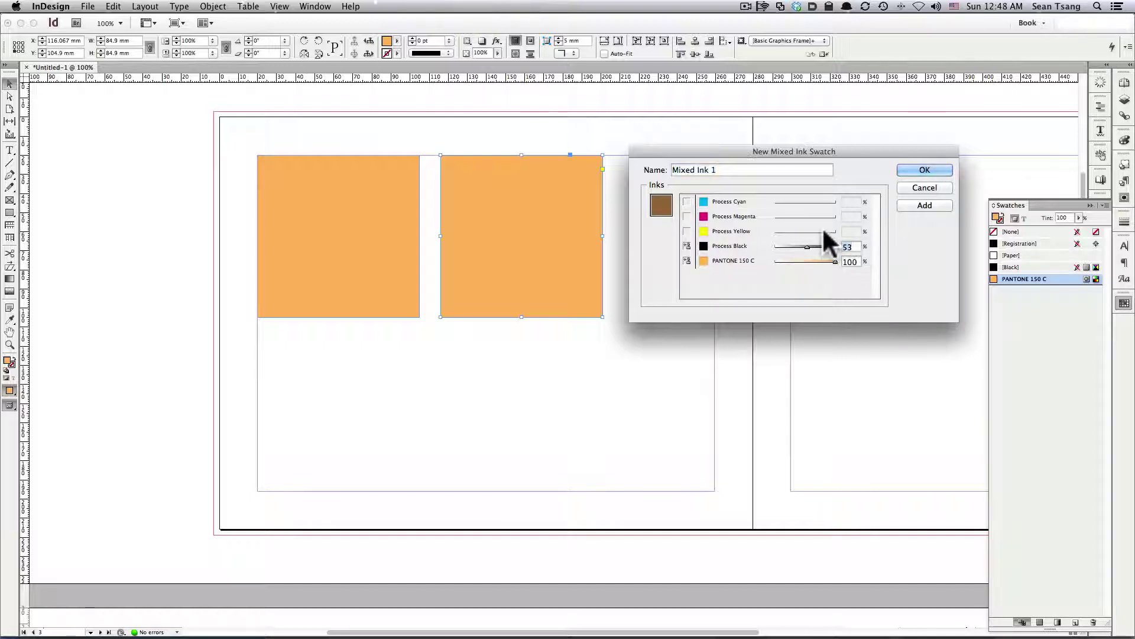
type("50")
key("Tab")
key("Tab")
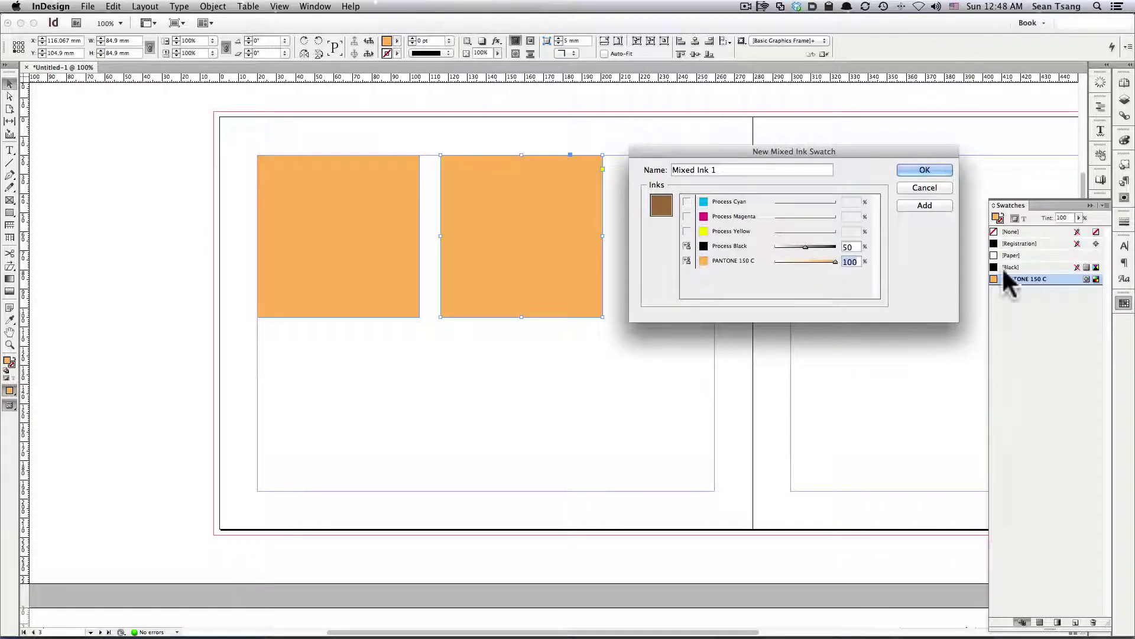
key("Tab")
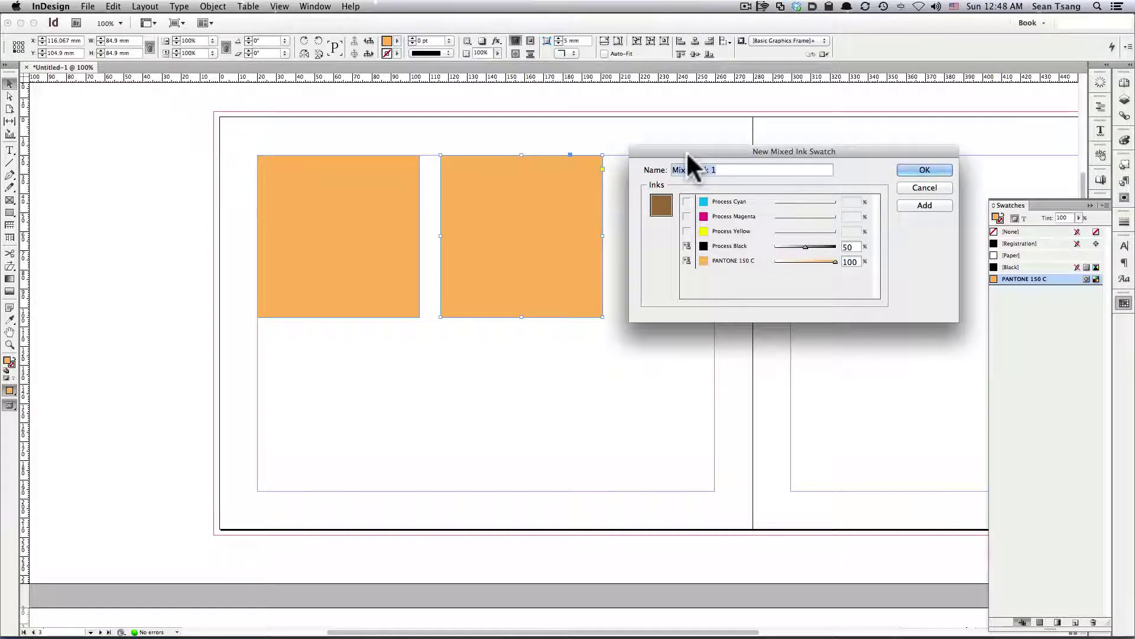
type("150")
key("BackSpace")
key("BackSpace")
key("BackSpace")
type("50,100")
Step: Add the 50,100 mixed ink swatch and fill the right square with that brown
left_click(924, 170)
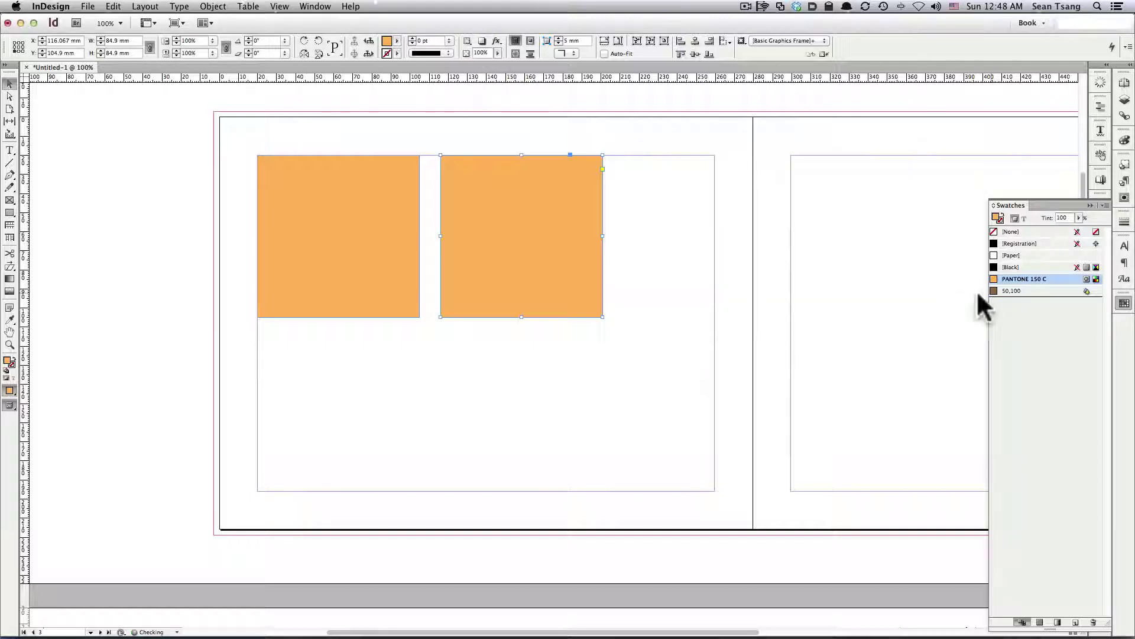
left_click(1017, 290)
left_click(568, 255)
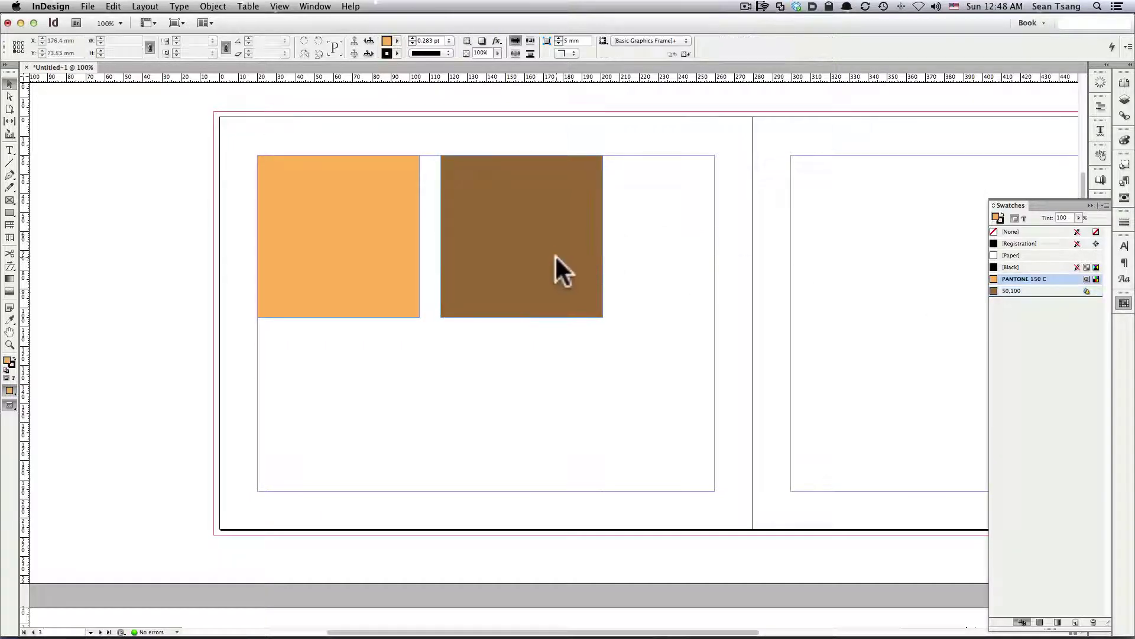
Step: Zoom in on the two squares and reselect the brown square
left_click_drag(300, 146, 654, 395)
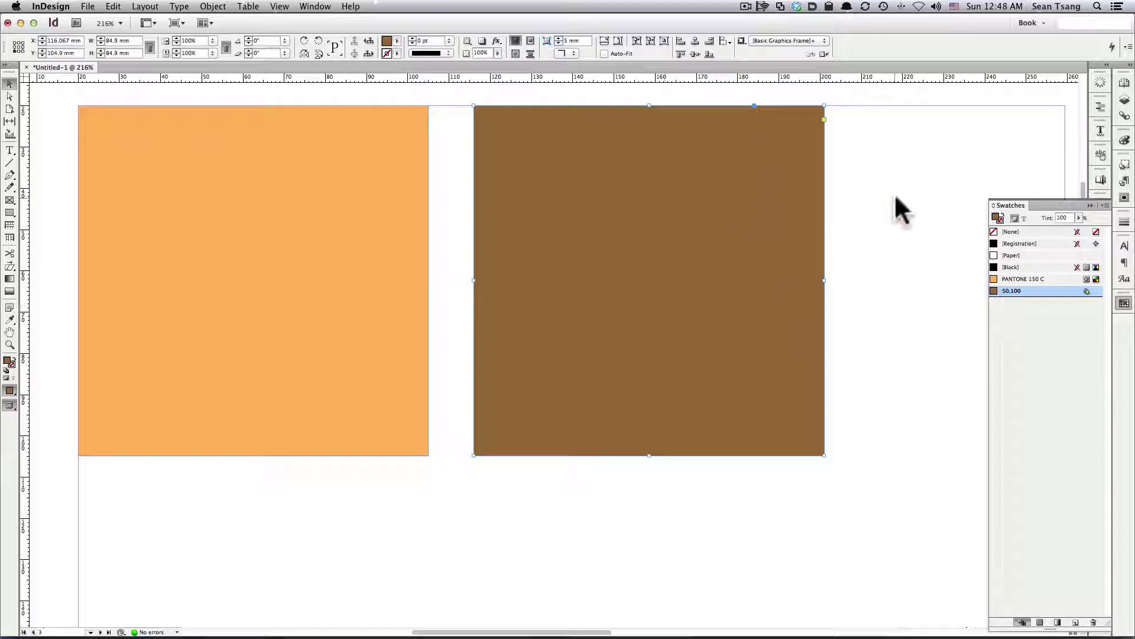
left_click(930, 351)
scroll(928, 272, "right", 5)
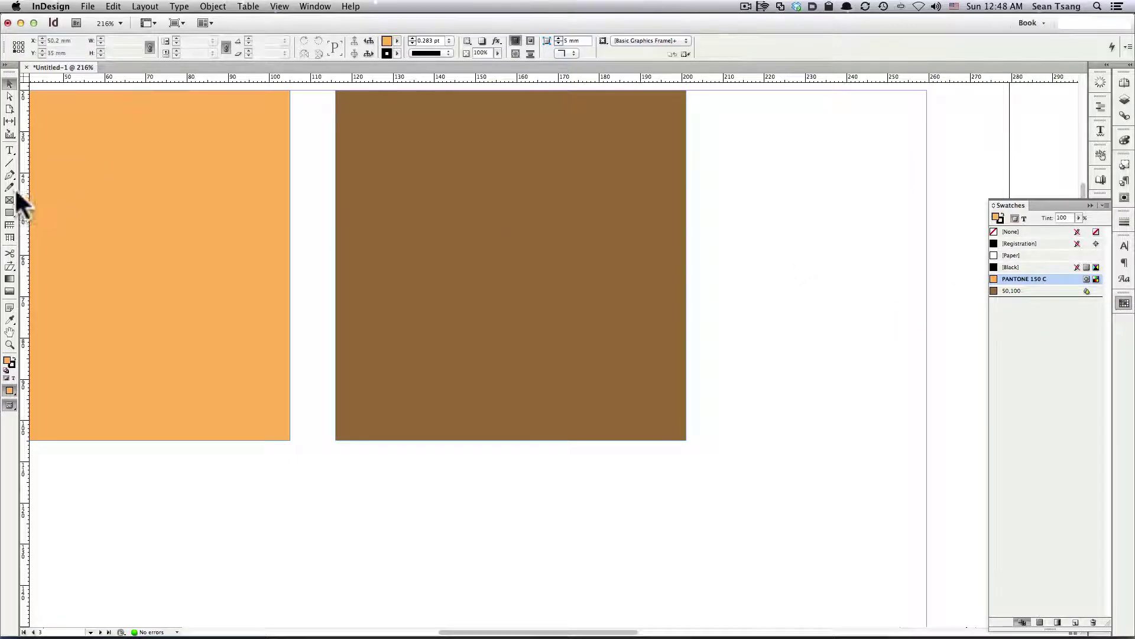
left_click(495, 261)
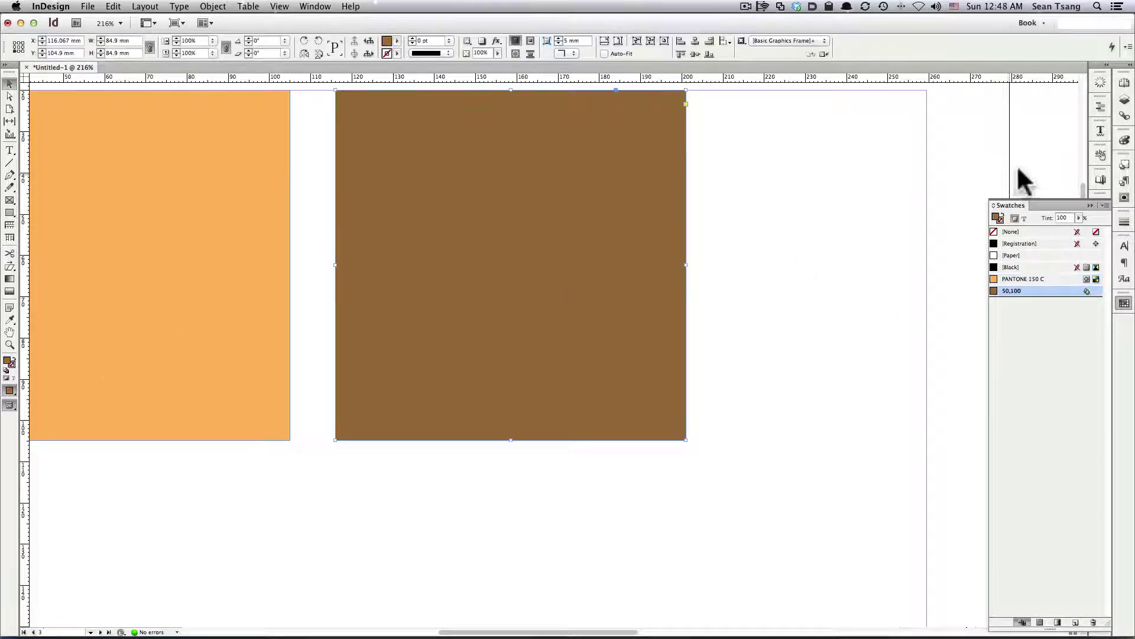
left_click(1124, 302)
Step: Apply a white-to-black gradient to the square and add PANTONE 150 C as a stop
left_click(1101, 229)
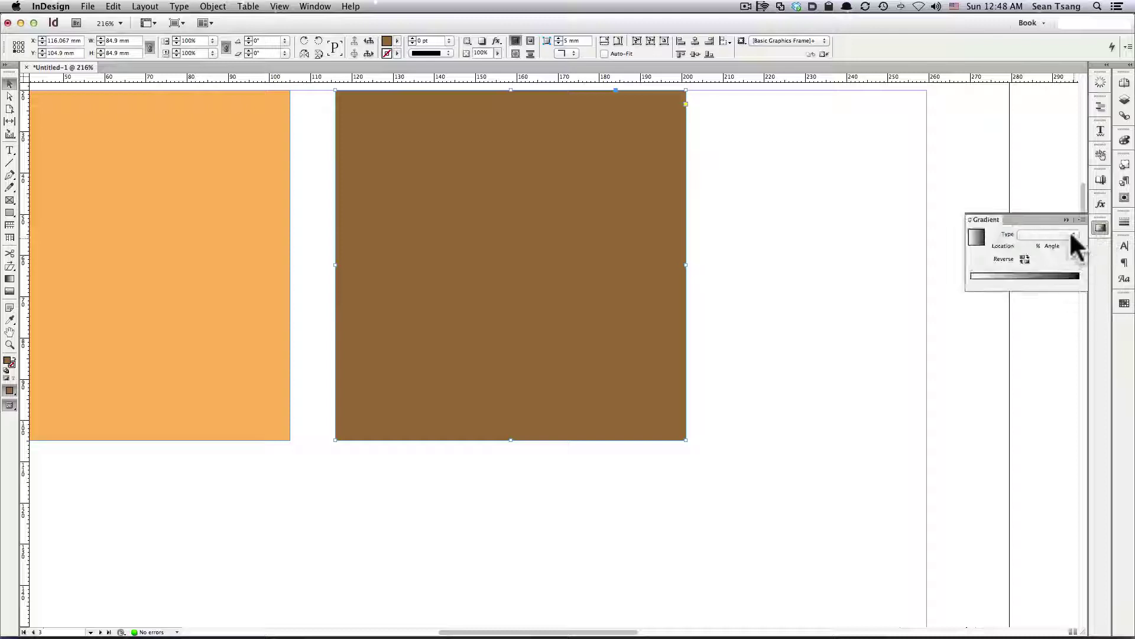
left_click(1124, 304)
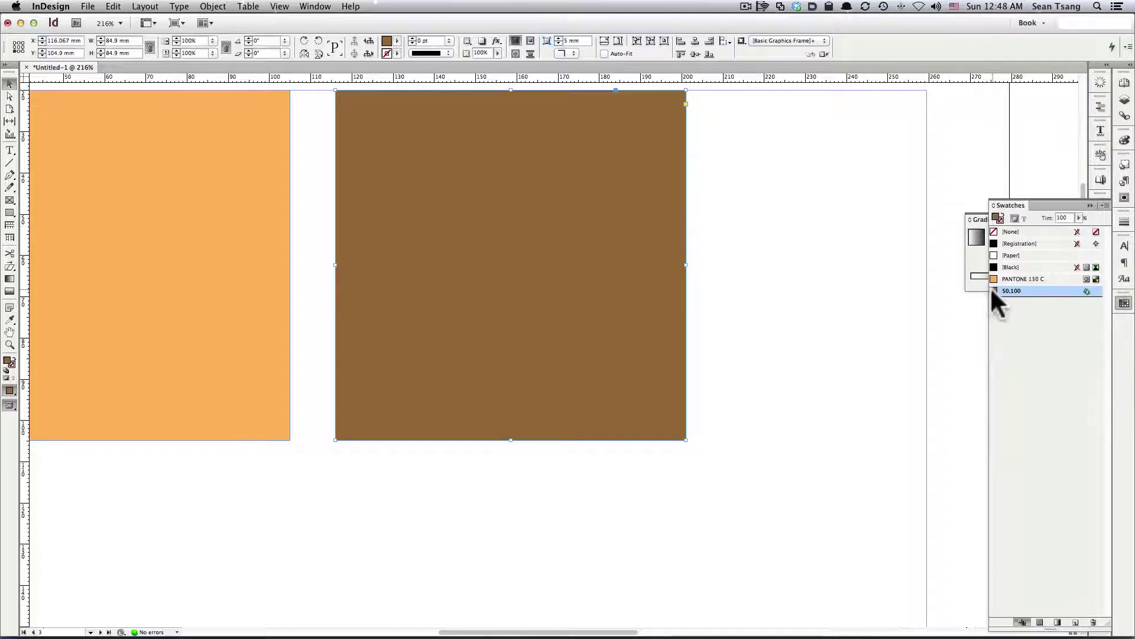
left_click(973, 276)
left_click(1123, 303)
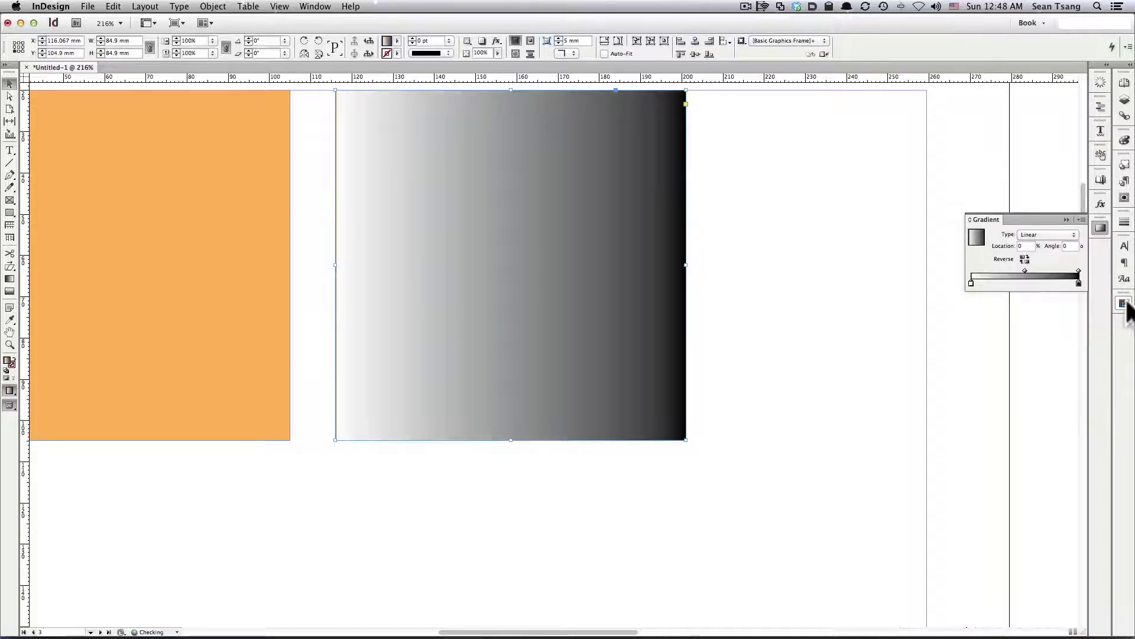
left_click(1124, 303)
left_click_drag(994, 280, 1058, 314)
left_click(1123, 302)
Step: Remove the black stop and add the 50,100 brown so the gradient runs brown to orange
left_click(1079, 282)
left_click(971, 282)
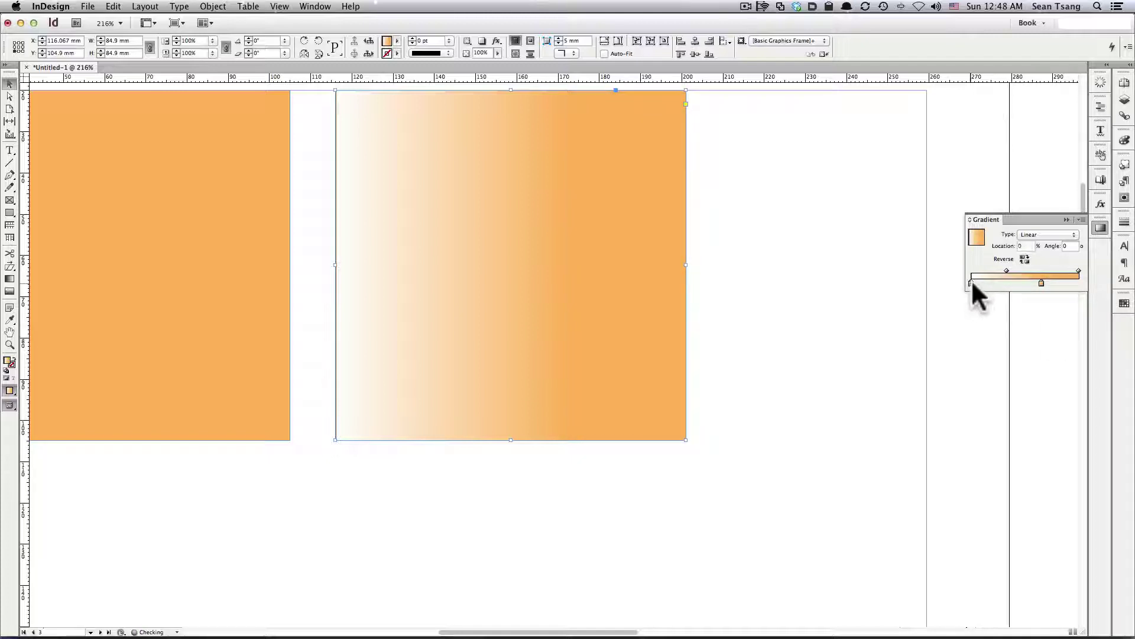
left_click(989, 283)
mouse_move(972, 282)
left_mouse_down()
mouse_move(970, 311)
mouse_move(972, 283)
left_mouse_up()
left_click_drag(1041, 283, 1109, 286)
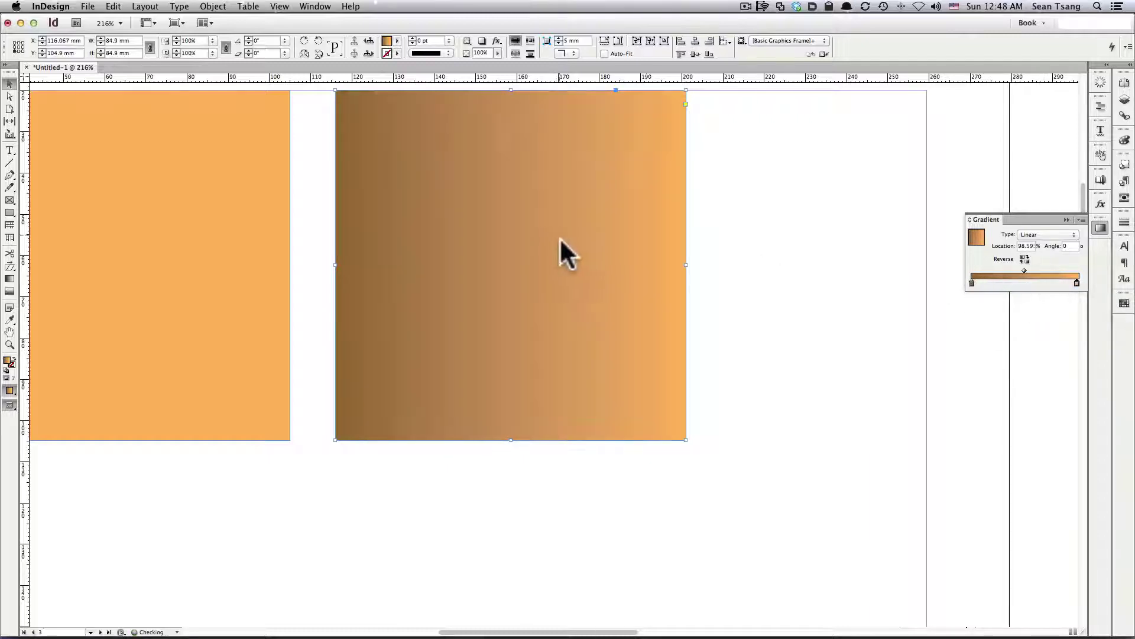
Step: Reselect the gradient-filled square, zoom out, and delete it
scroll(560, 237, "up", 5)
left_click(774, 239)
scroll(769, 243, "down", 2)
left_click(673, 292)
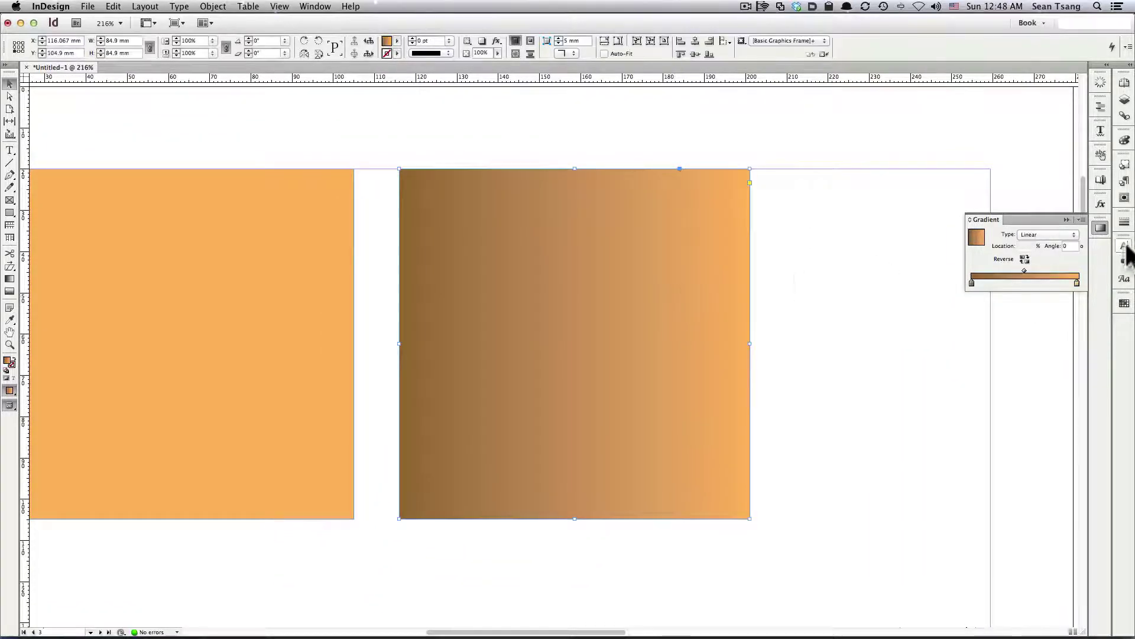
left_click(1124, 303)
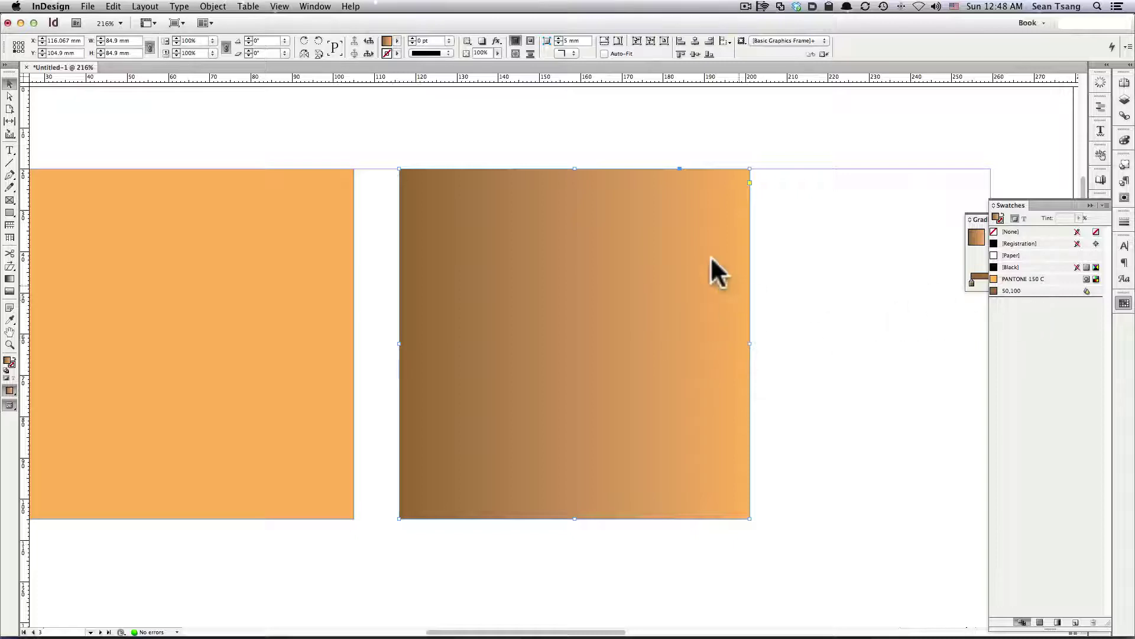
key("super+minus")
key("super+minus")
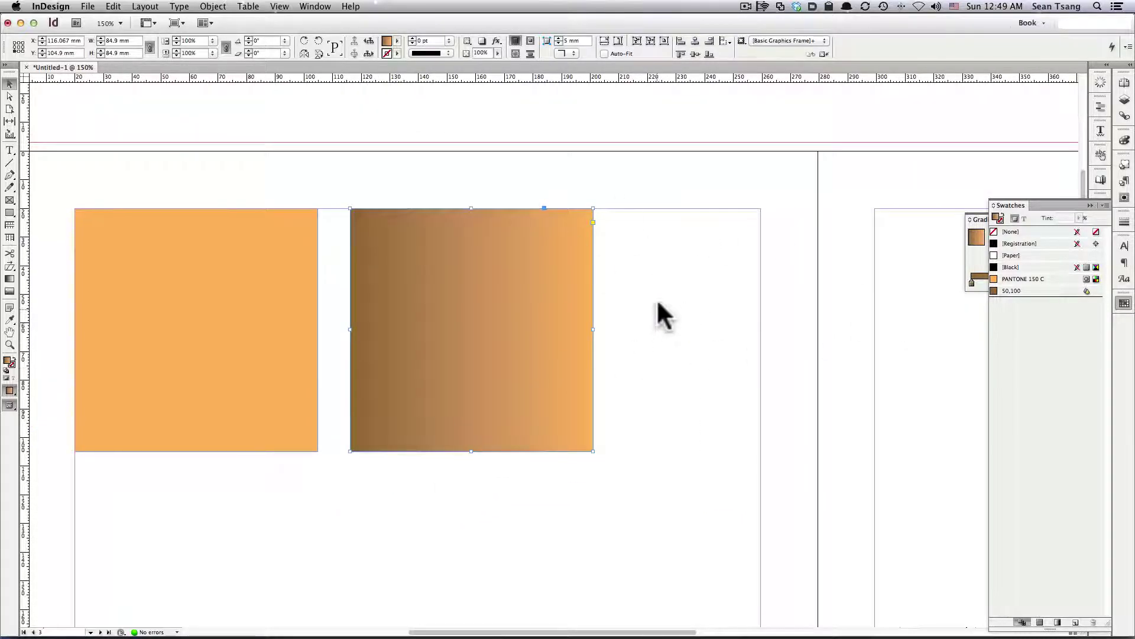
key("Delete")
Step: Start a new mixed ink group named 150c
left_click(1049, 289)
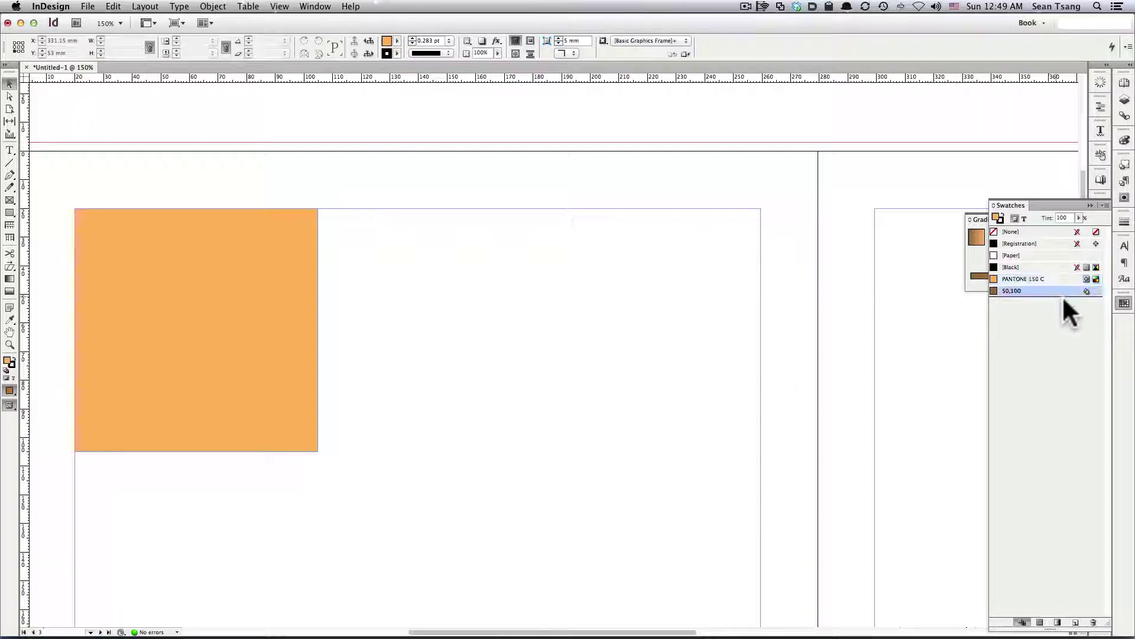
left_click(1062, 280)
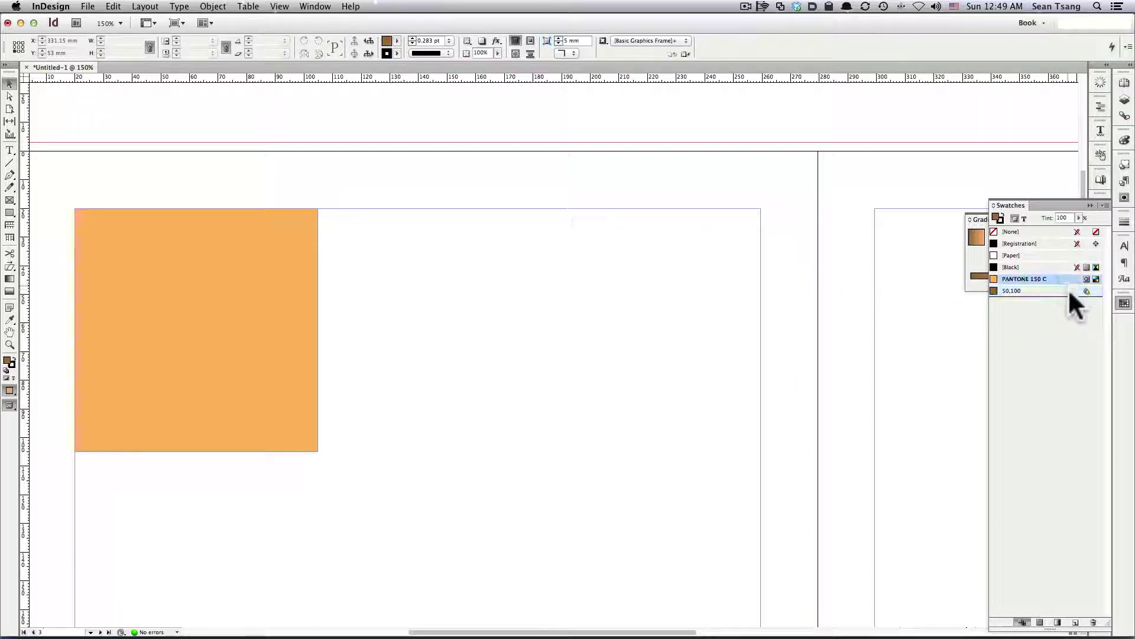
left_click(1104, 204)
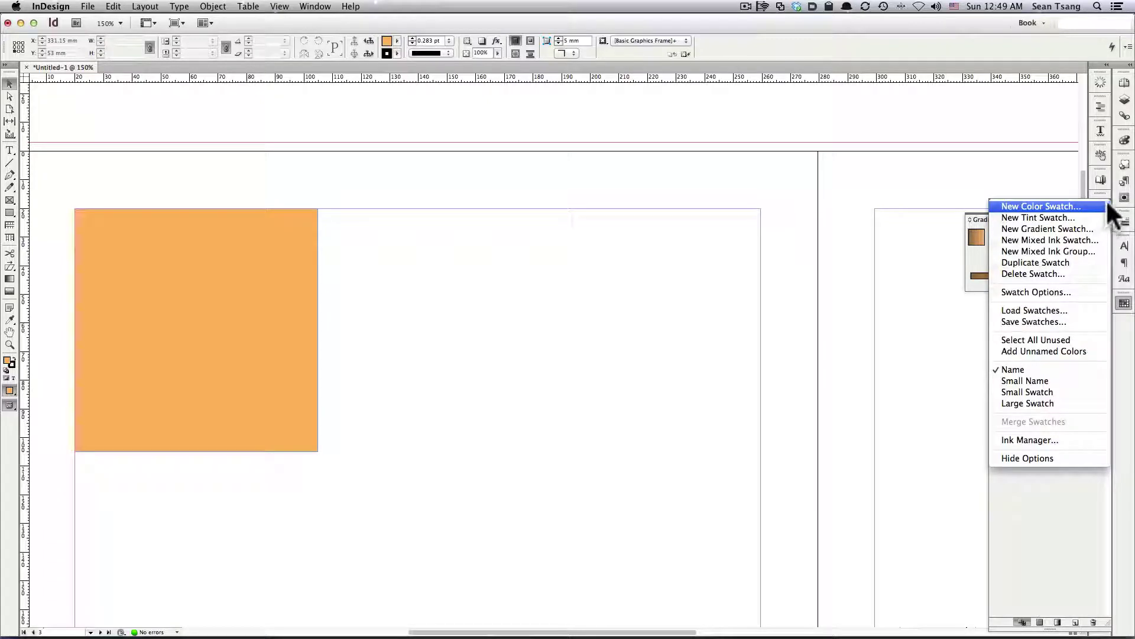
left_click(1106, 198)
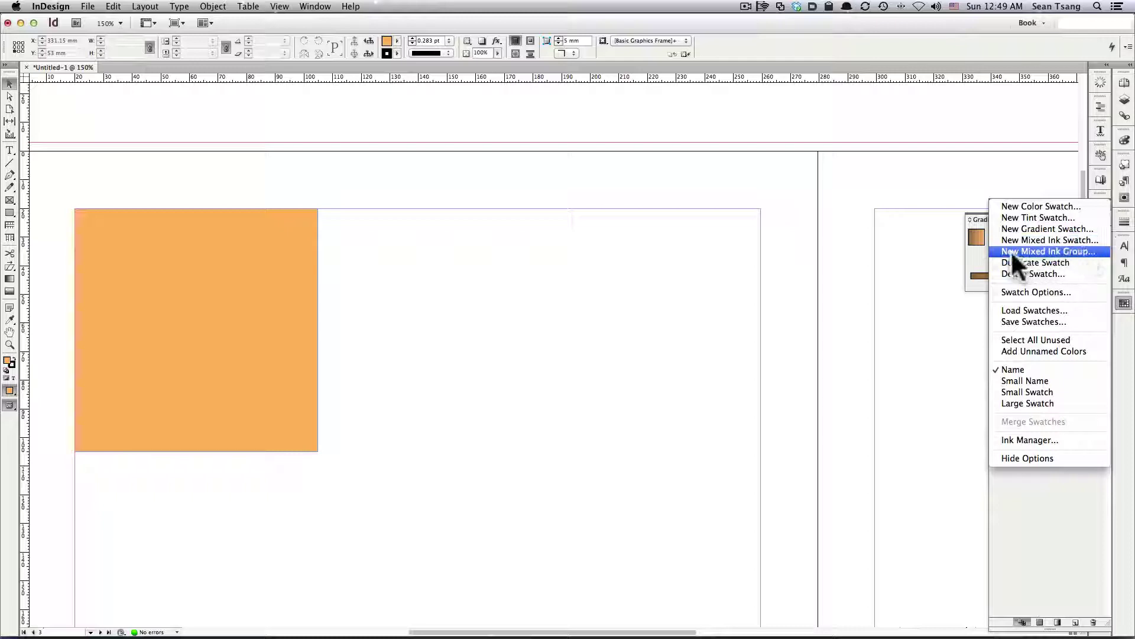
left_click(1073, 248)
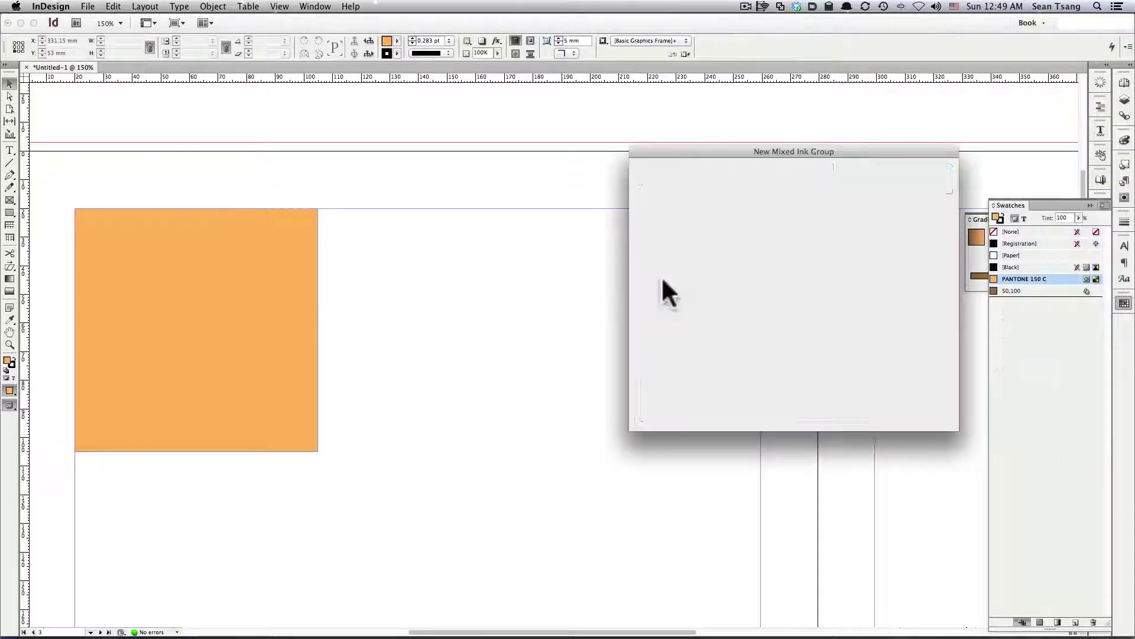
left_click_drag(710, 151, 611, 148)
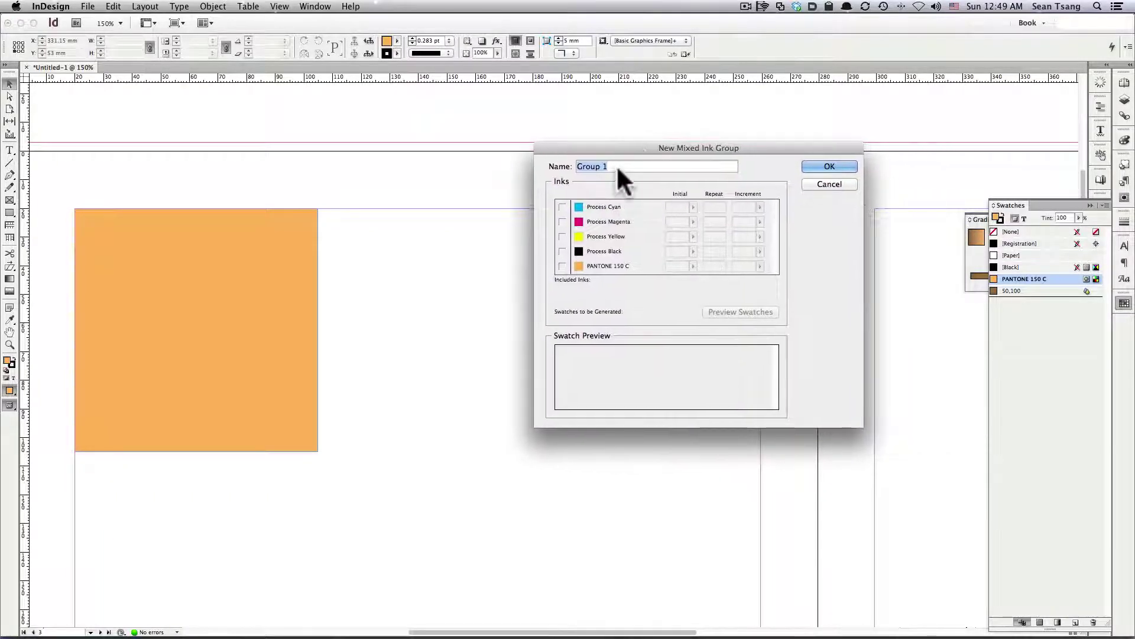
type("150c")
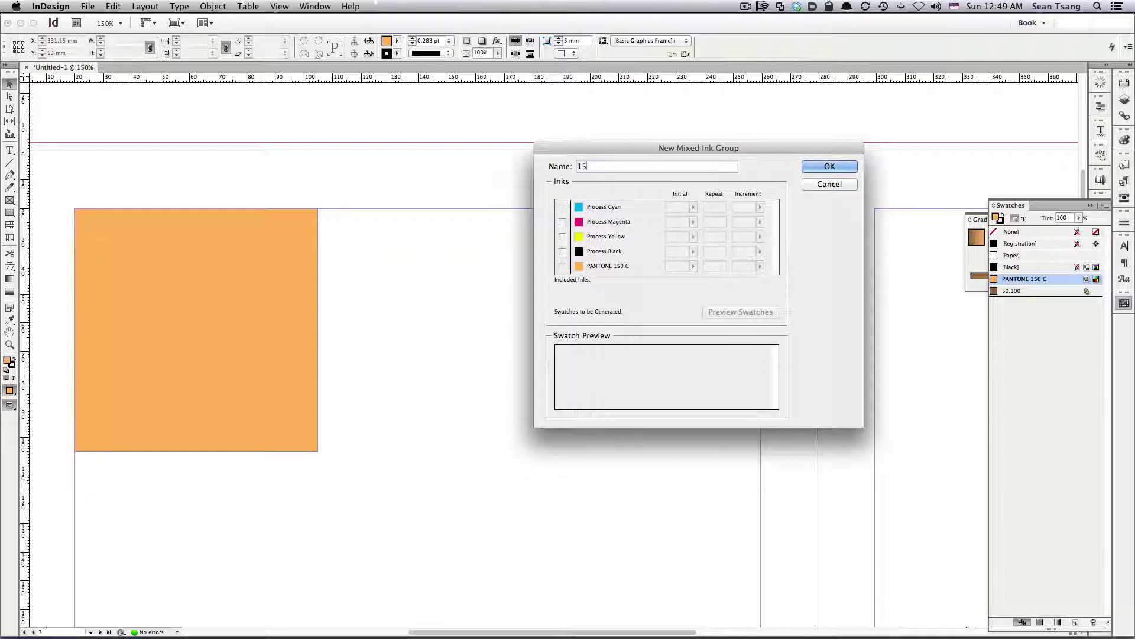
Step: Include PANTONE 150 C and Process Black, with black starting at 10%, repeat 2, increment 30%
left_click(562, 267)
left_click(562, 251)
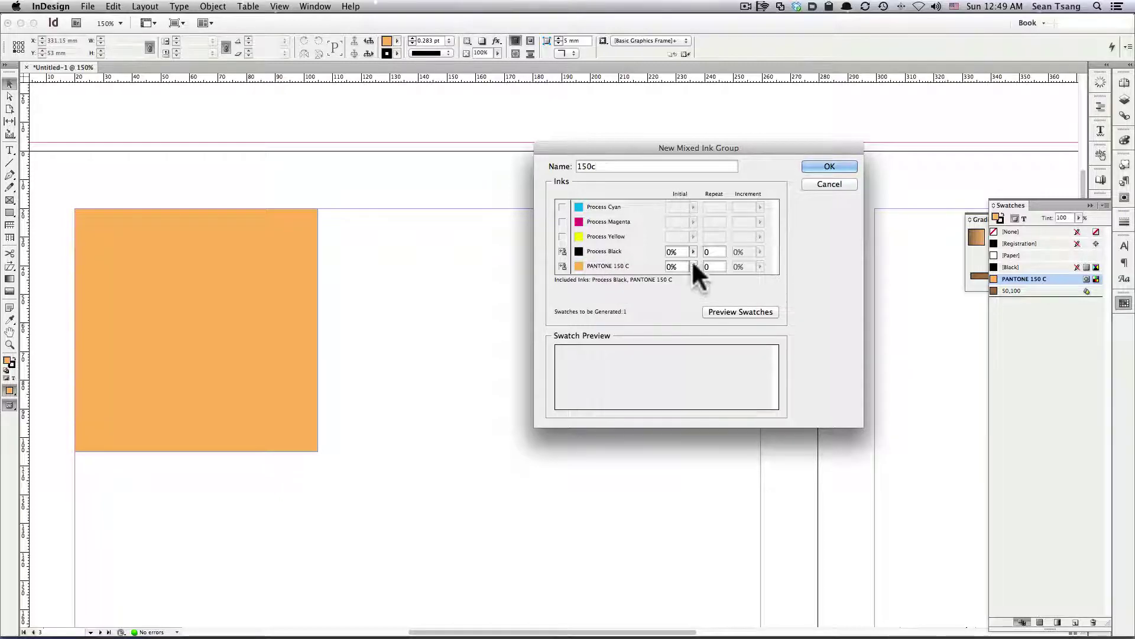
double_click(668, 252)
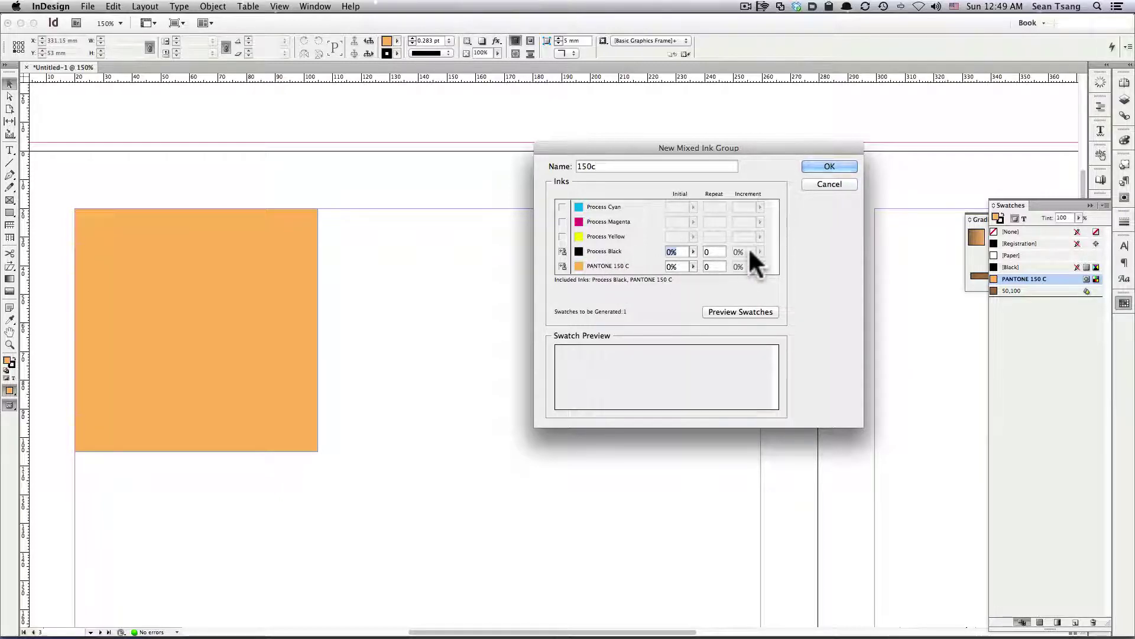
key("BackSpace")
type("10")
double_click(725, 248)
type("2")
double_click(739, 252)
type("30")
Step: Set PANTONE 150 C to 100% and create the 150c ink group
key("Tab")
type("100")
key("Tab")
left_click(829, 167)
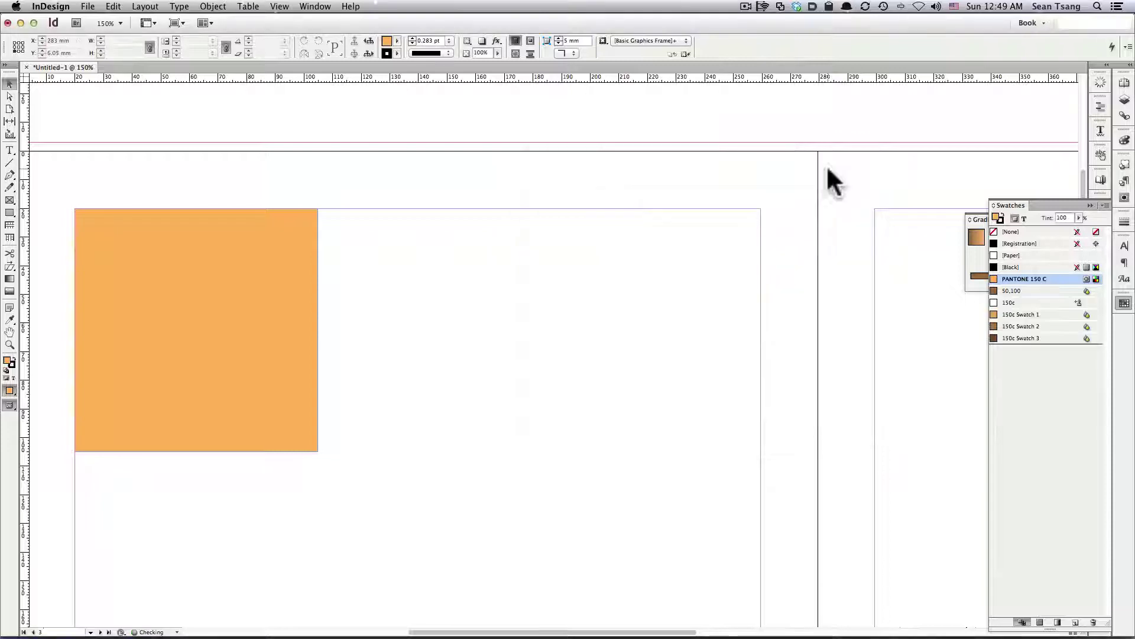
Step: Inspect the ink mixes of 150c Swatch 1, 2 and 3
double_click(1034, 311)
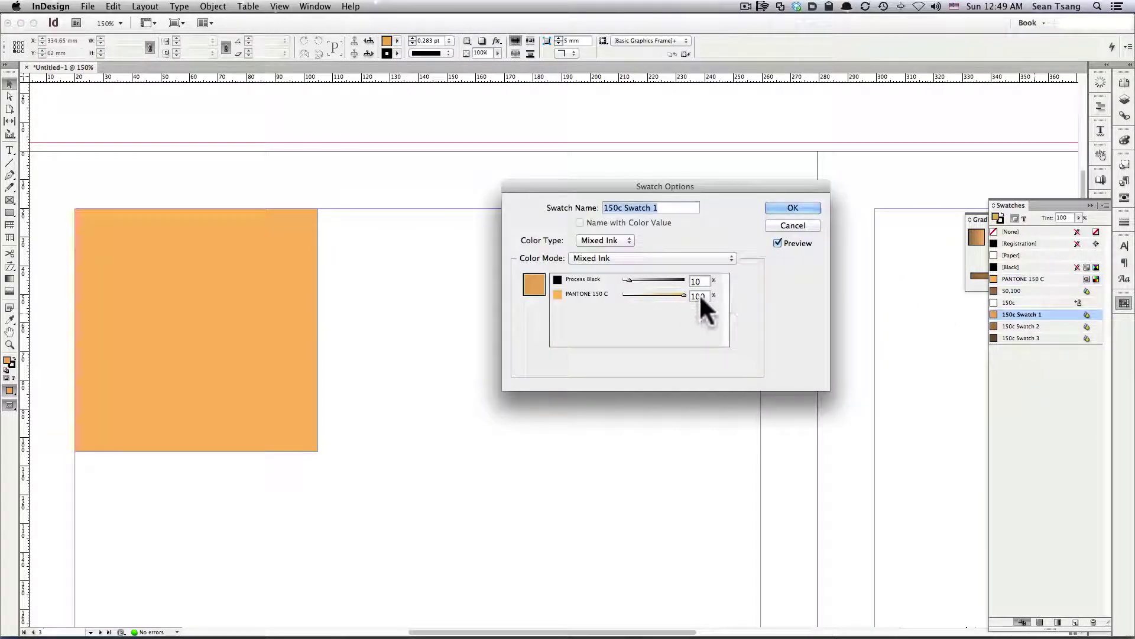
left_click(807, 207)
double_click(1021, 325)
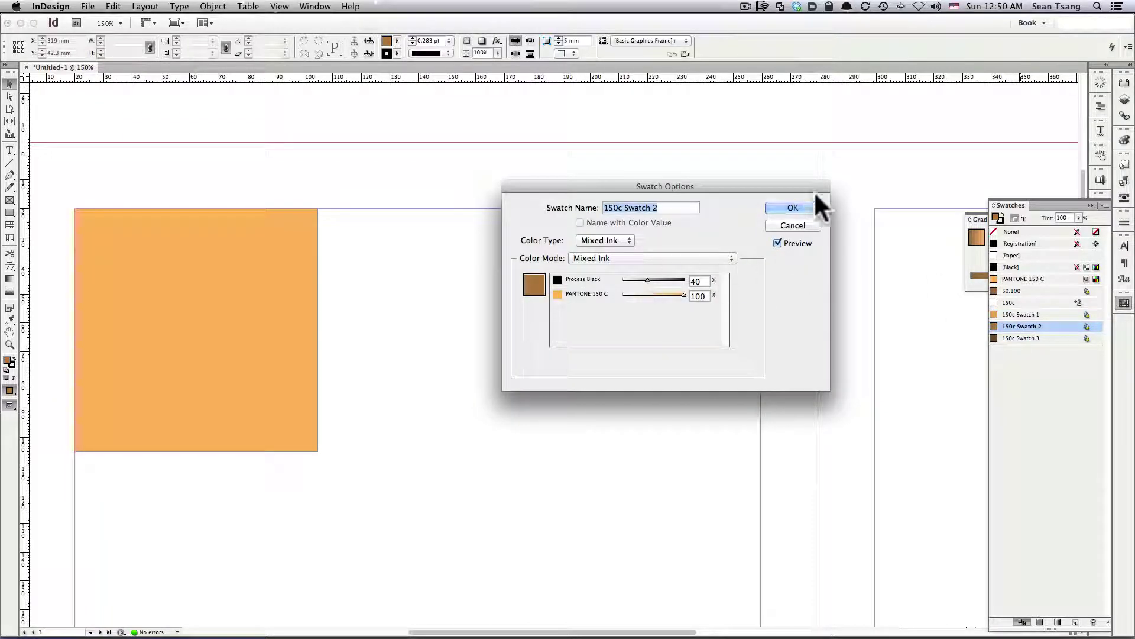
left_click(808, 207)
double_click(1032, 338)
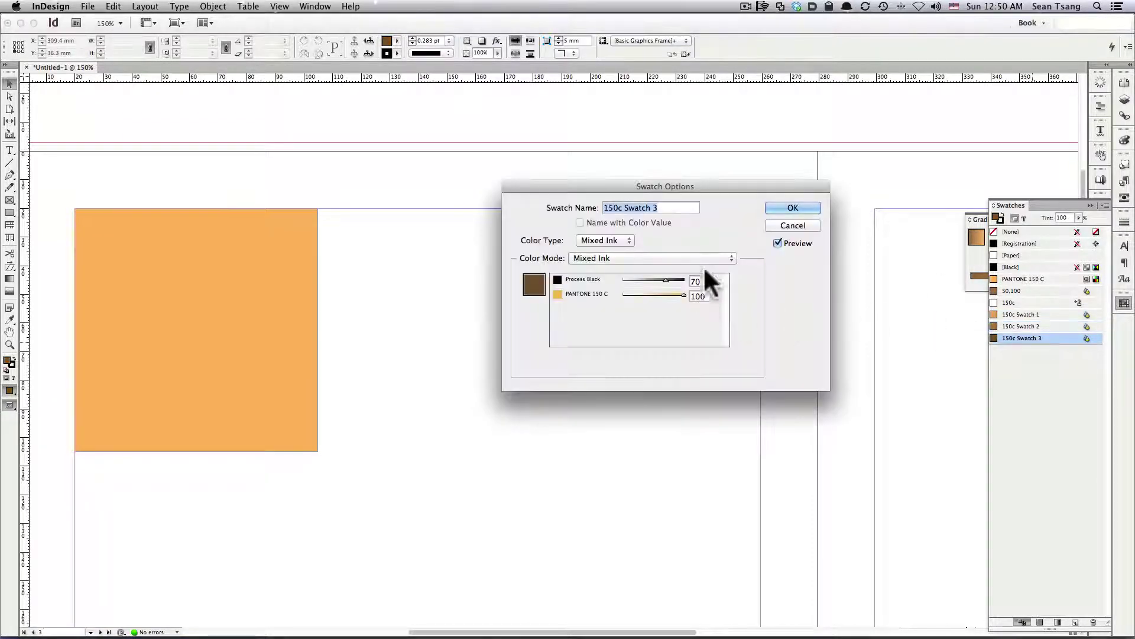
left_click(814, 202)
Step: Select the 150c group with its three swatches and delete them
left_click(1029, 313, "shift")
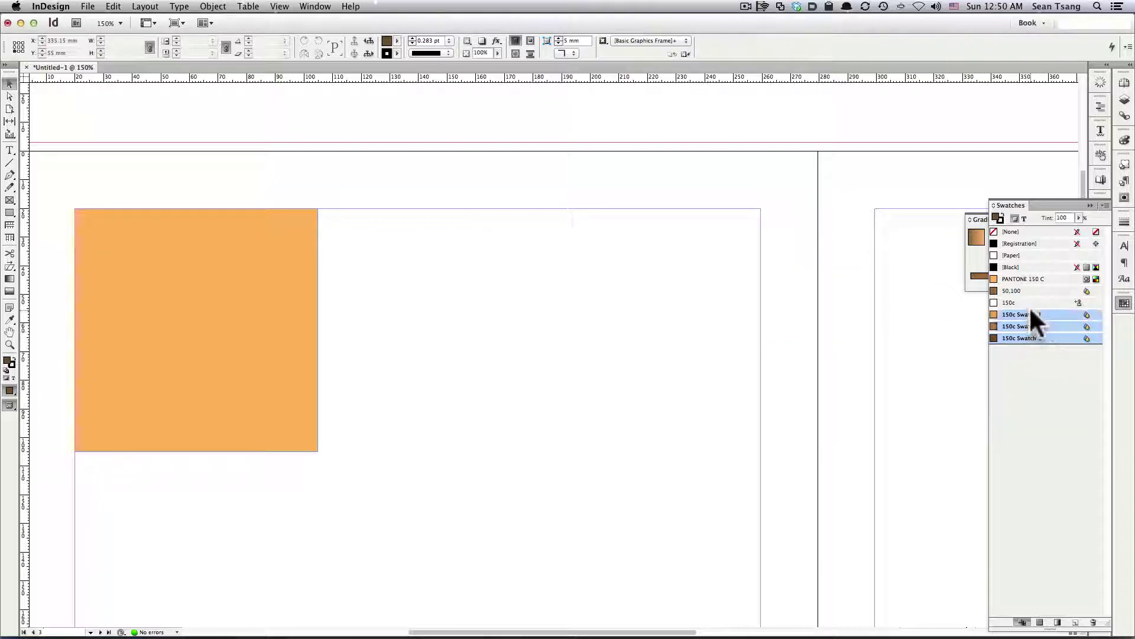
left_click(1029, 304, "shift")
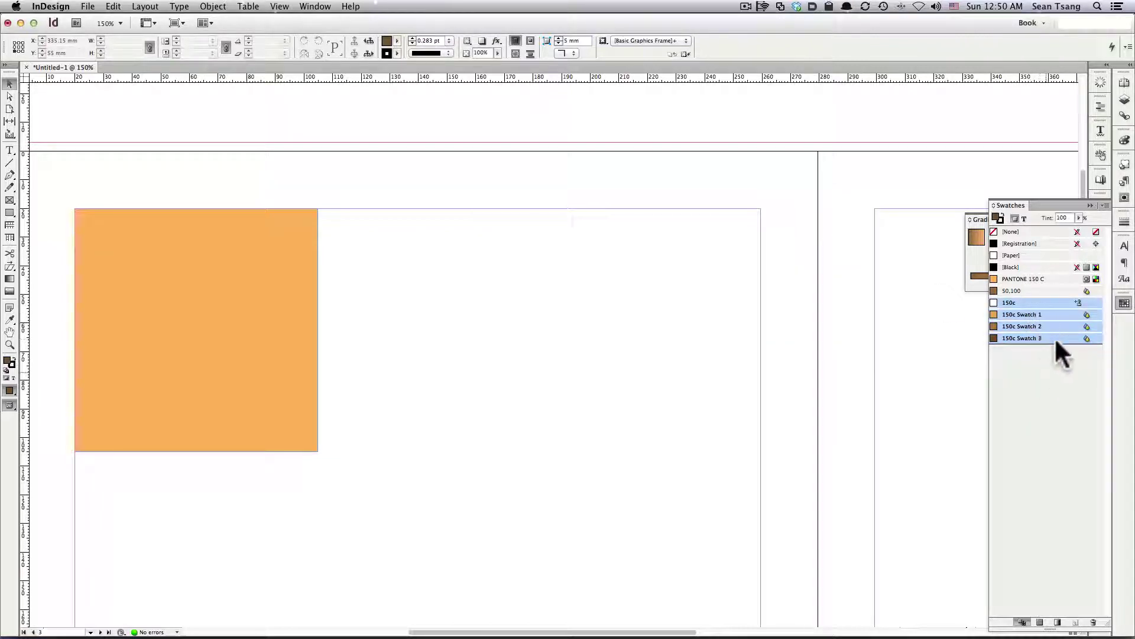
left_click(1093, 622)
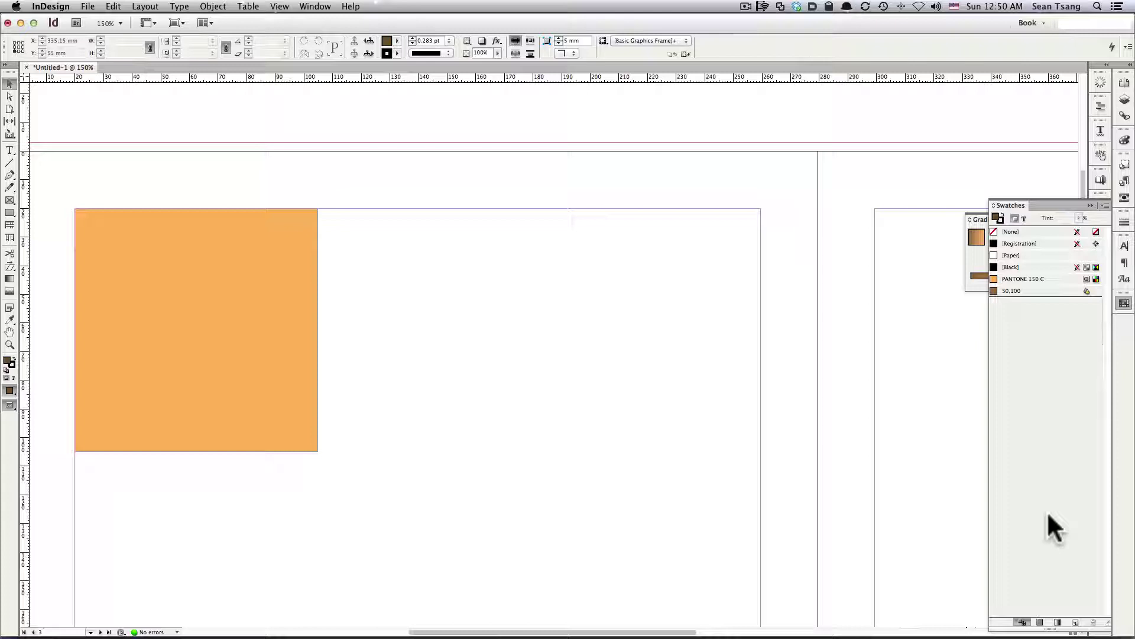
Step: Create a mixed ink group: PANTONE 150 C at 100% plus Process Black from 10%, 10 repeats, 10% increments
left_click(1106, 205)
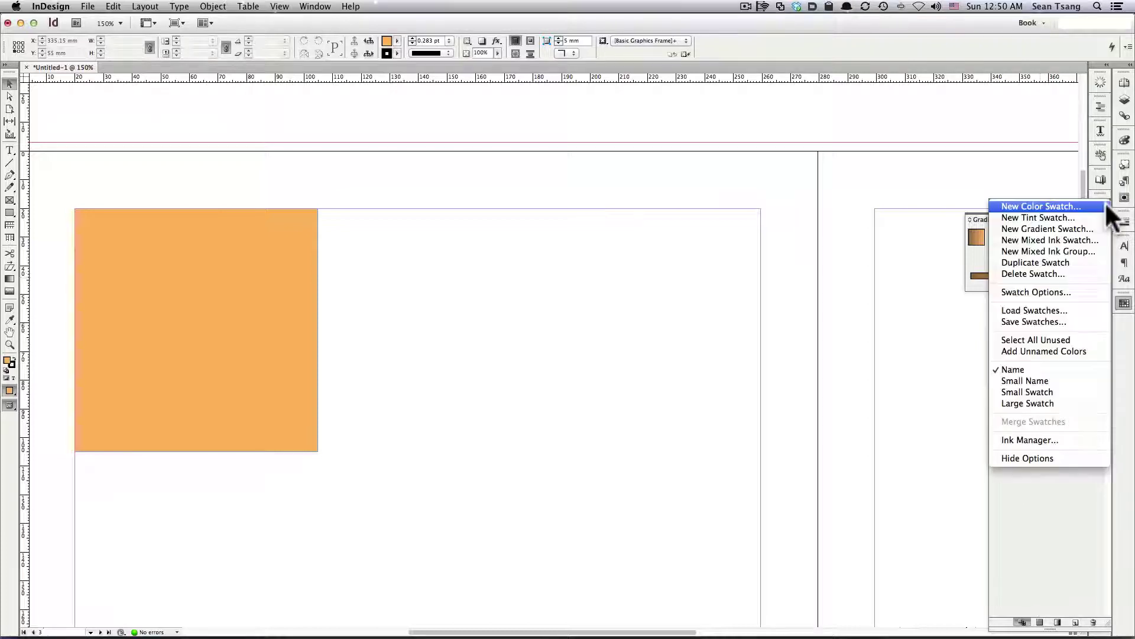
left_click(1056, 251)
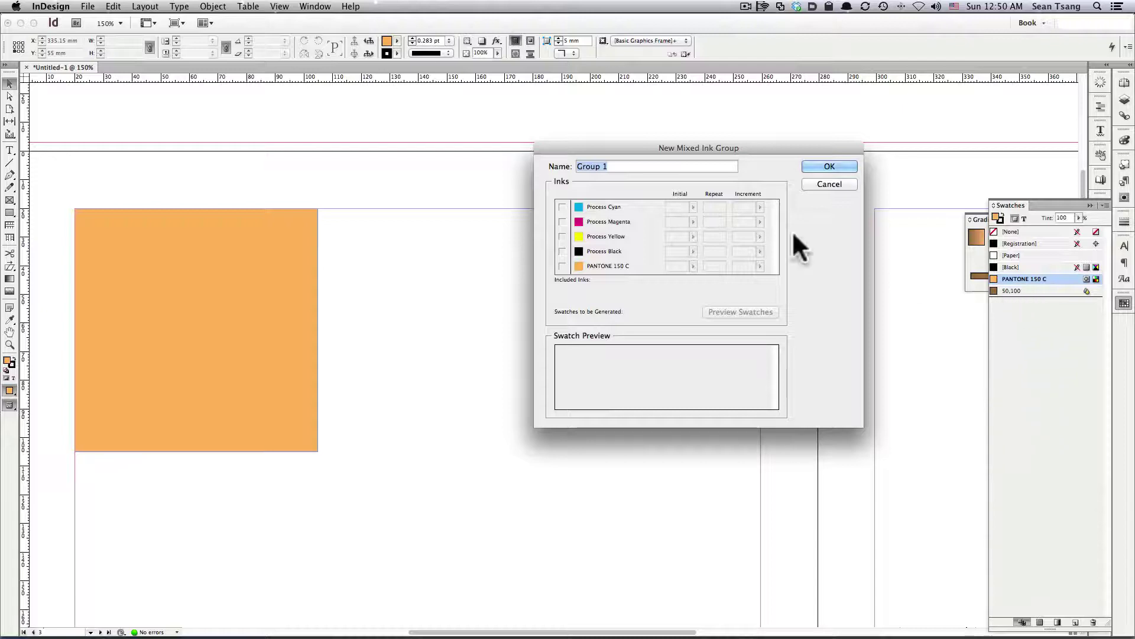
left_click(562, 253)
left_click(562, 266)
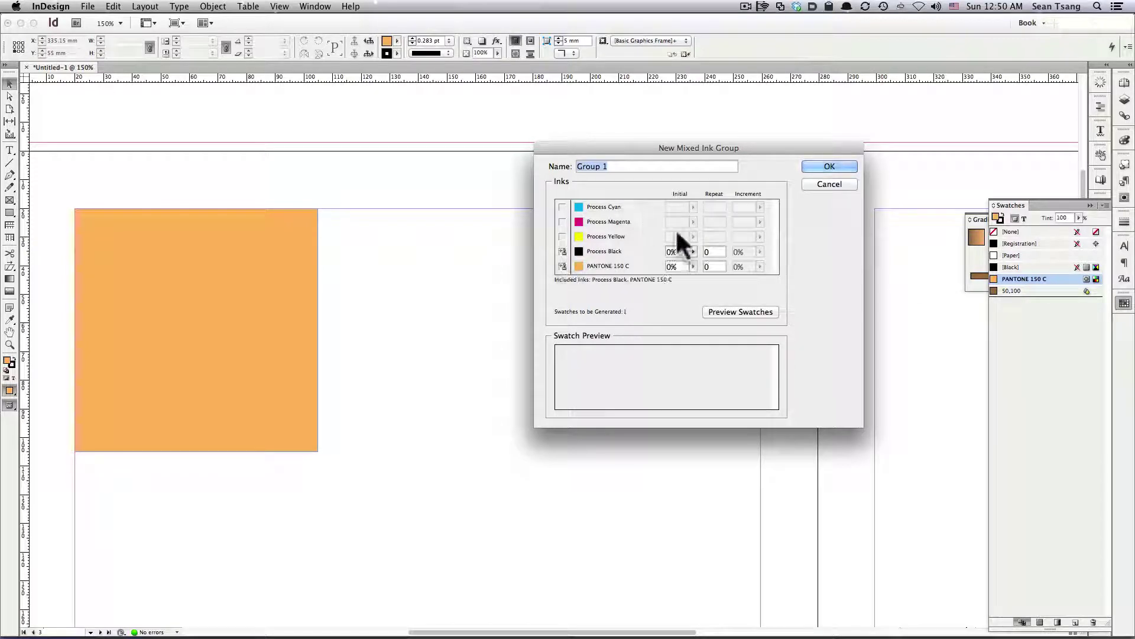
type("10")
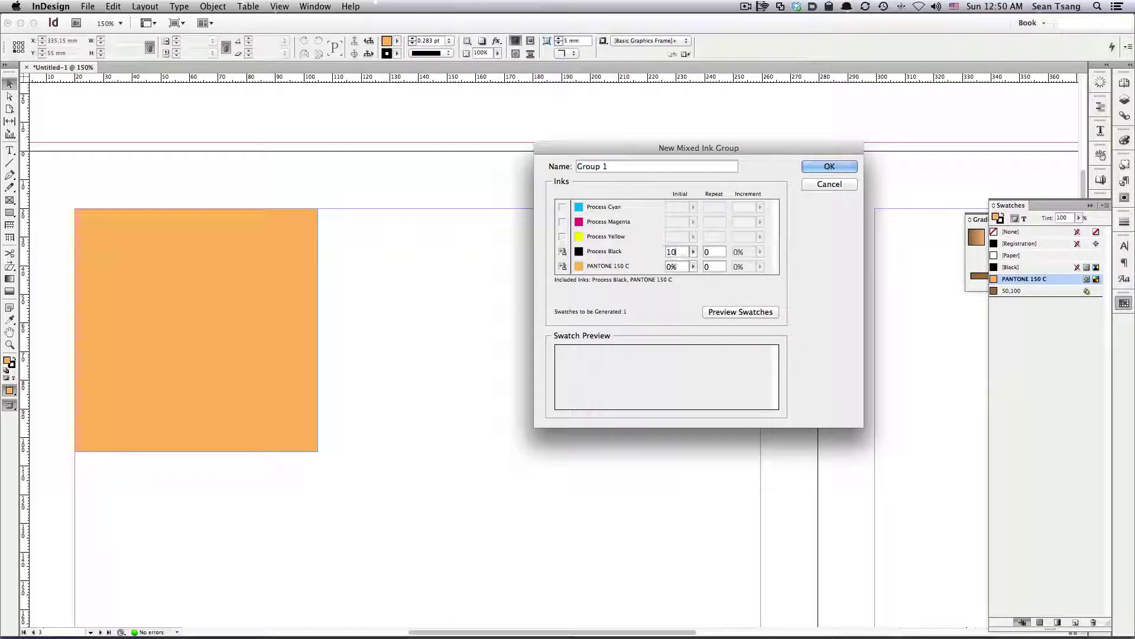
key("Tab")
type("10")
key("Tab")
left_click(677, 266)
type("100")
key("Tab")
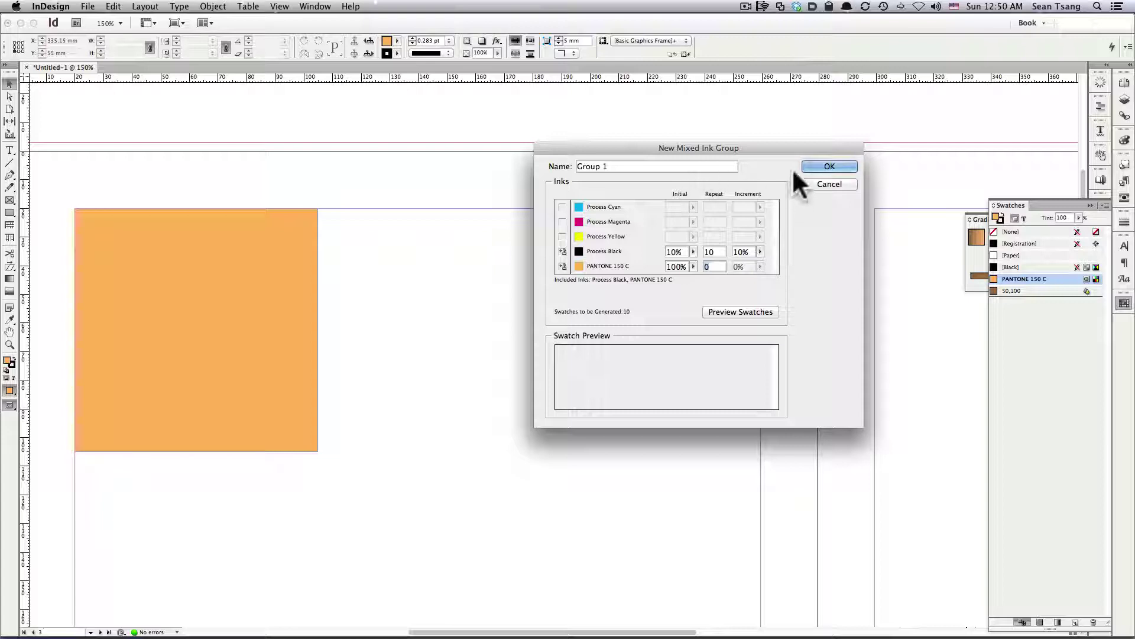
left_click(829, 166)
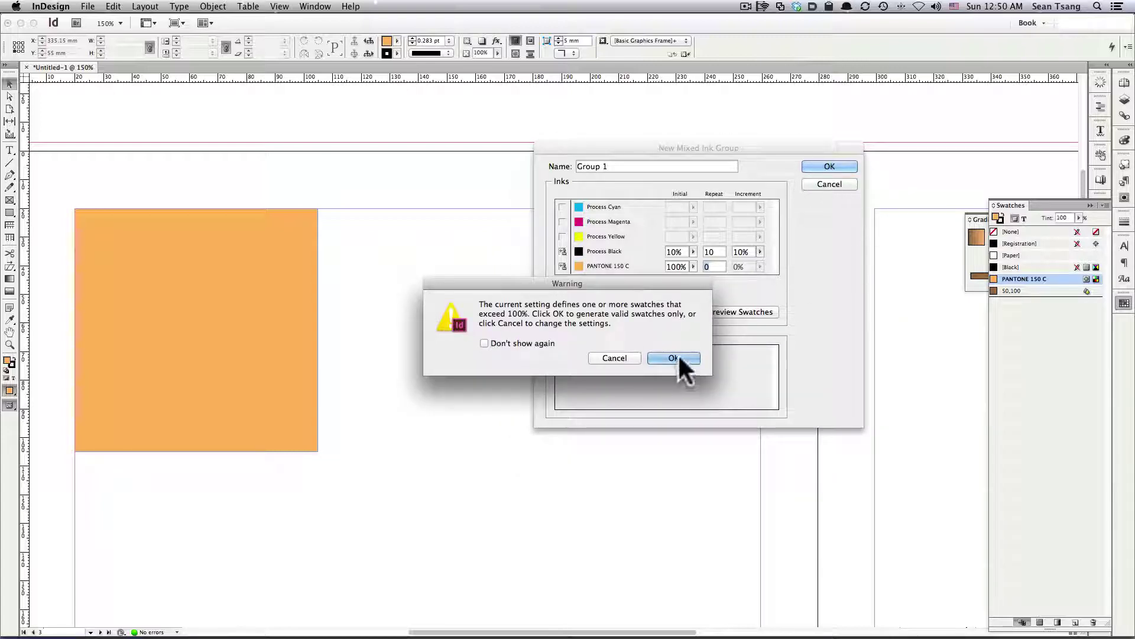
left_click(678, 356)
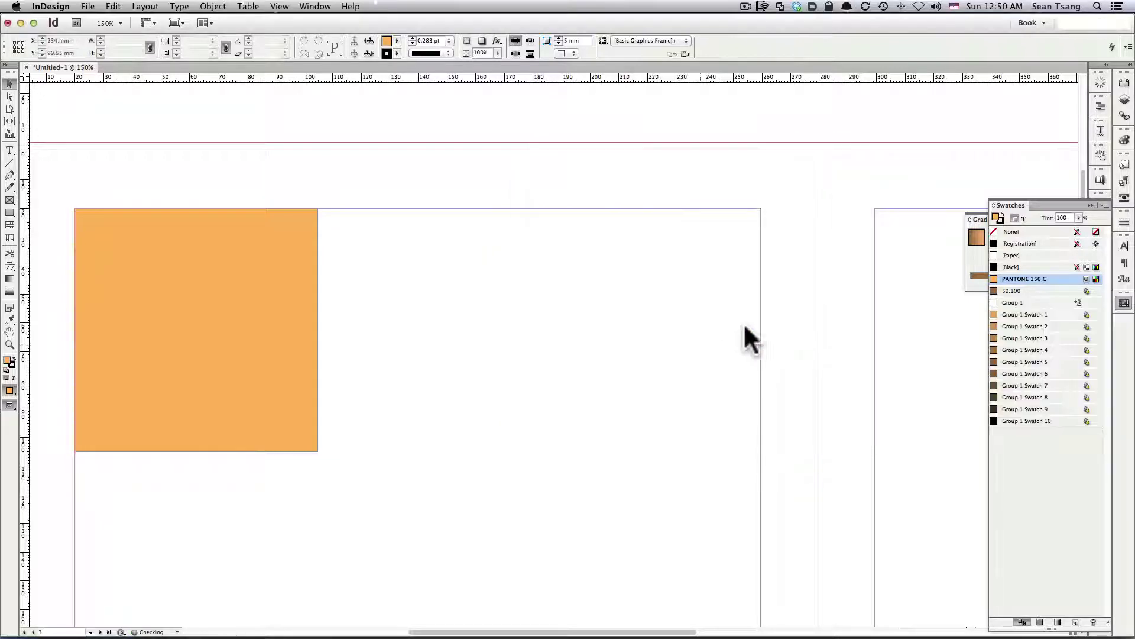
double_click(1035, 312)
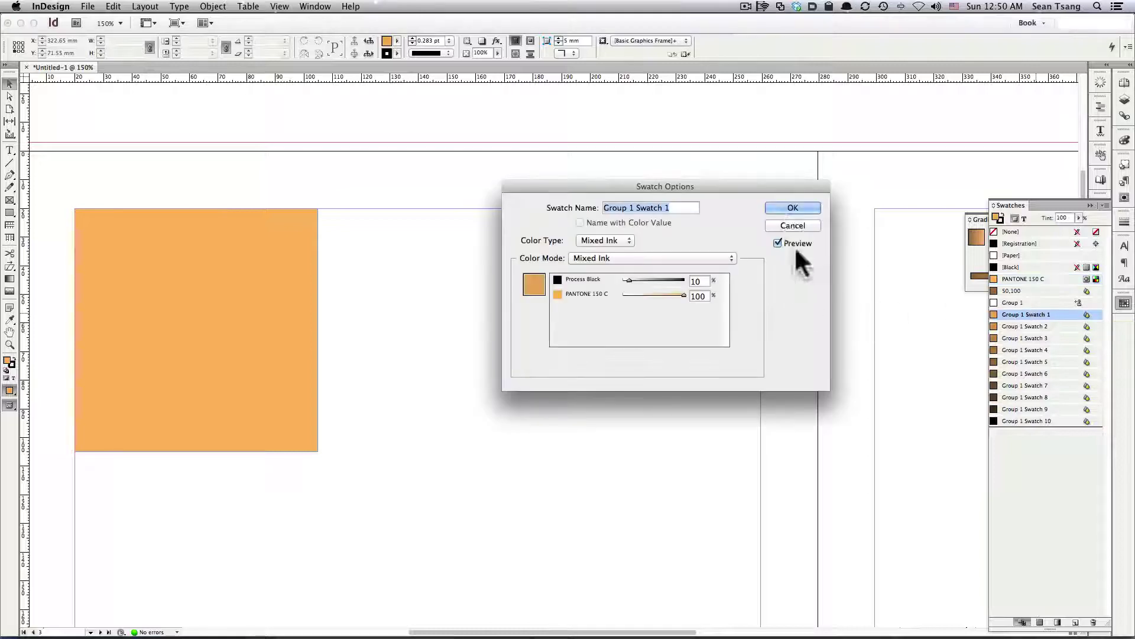
left_click(792, 207)
double_click(1029, 326)
left_click(793, 208)
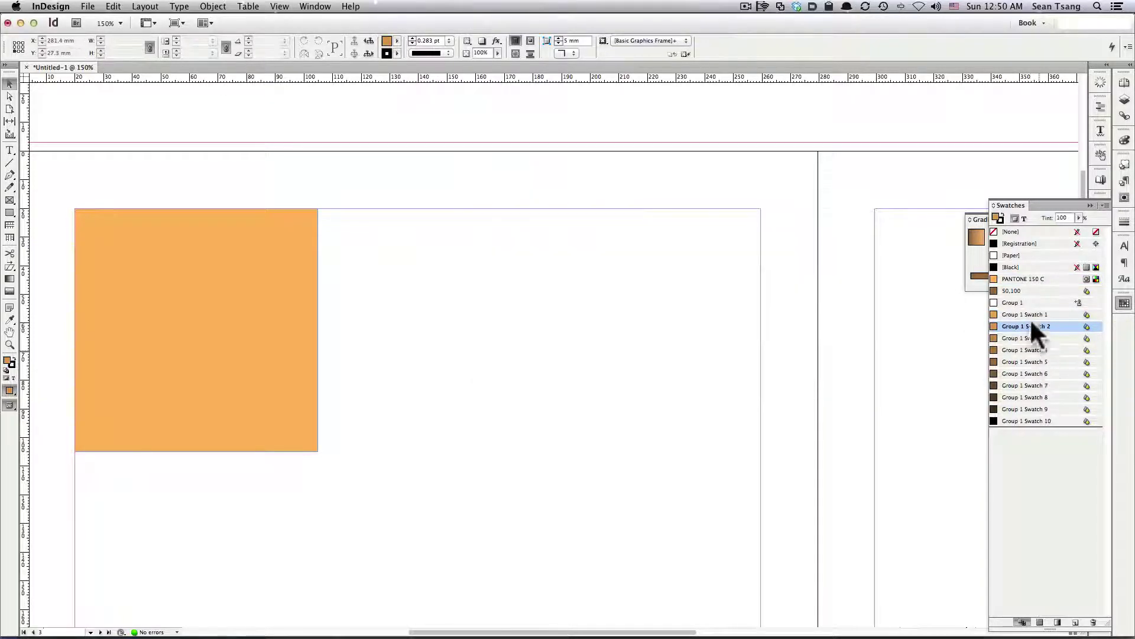
double_click(1035, 420)
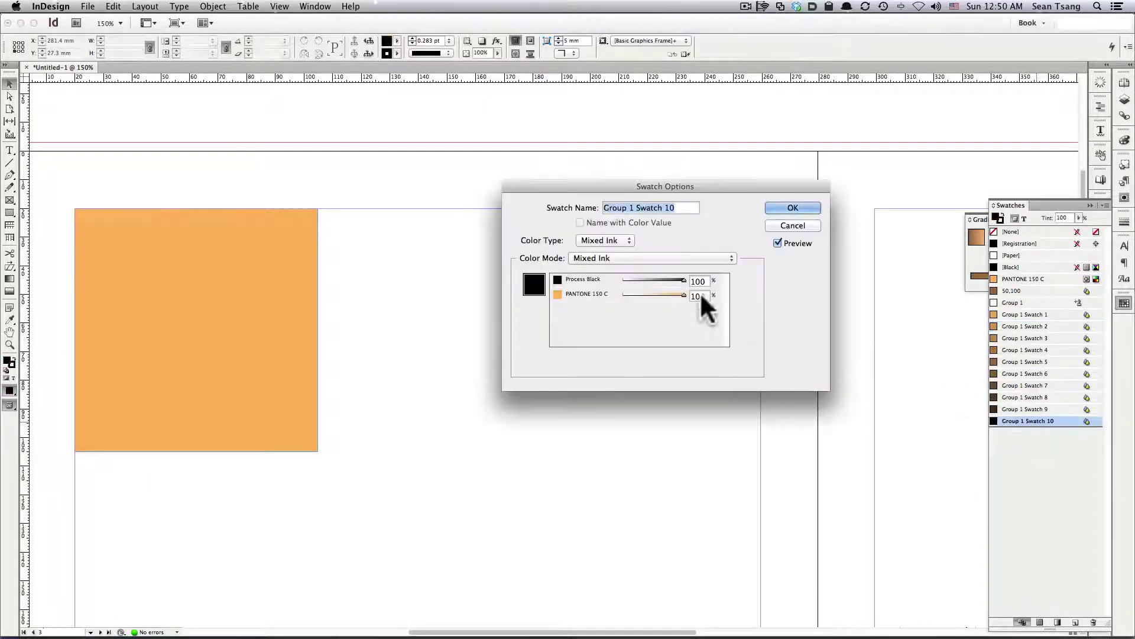
left_click(793, 208)
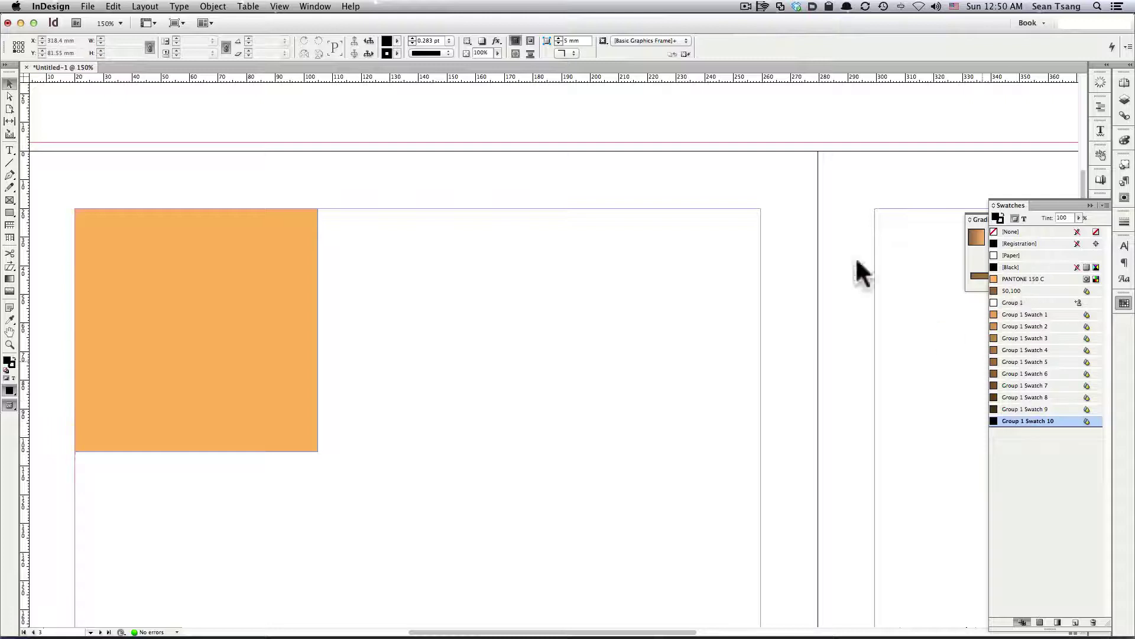
key("super+1")
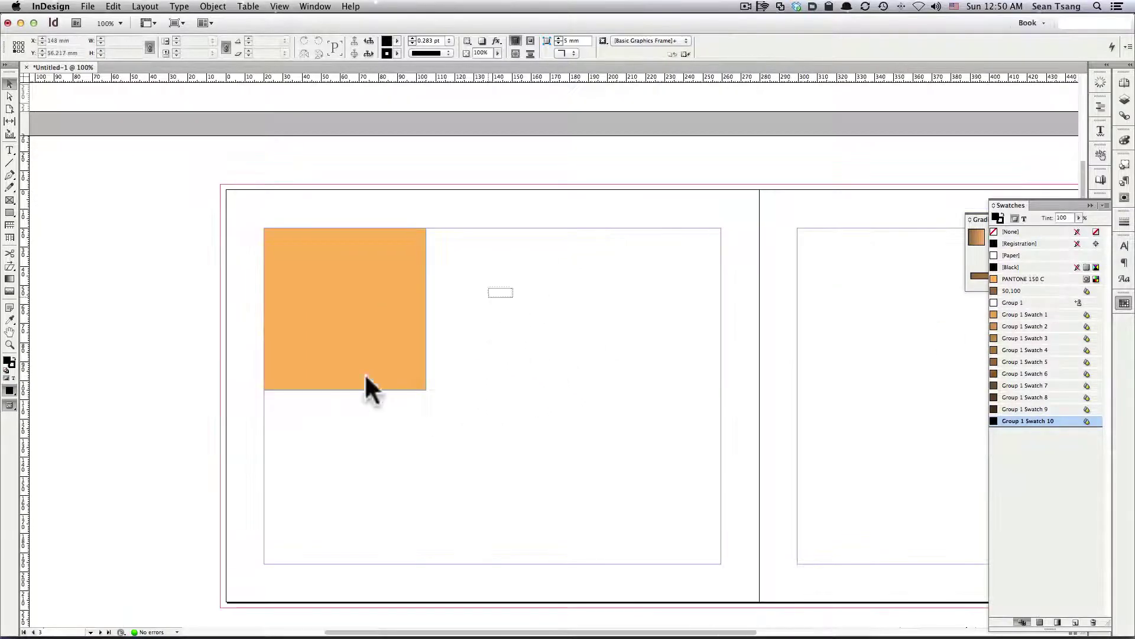
left_click(366, 379)
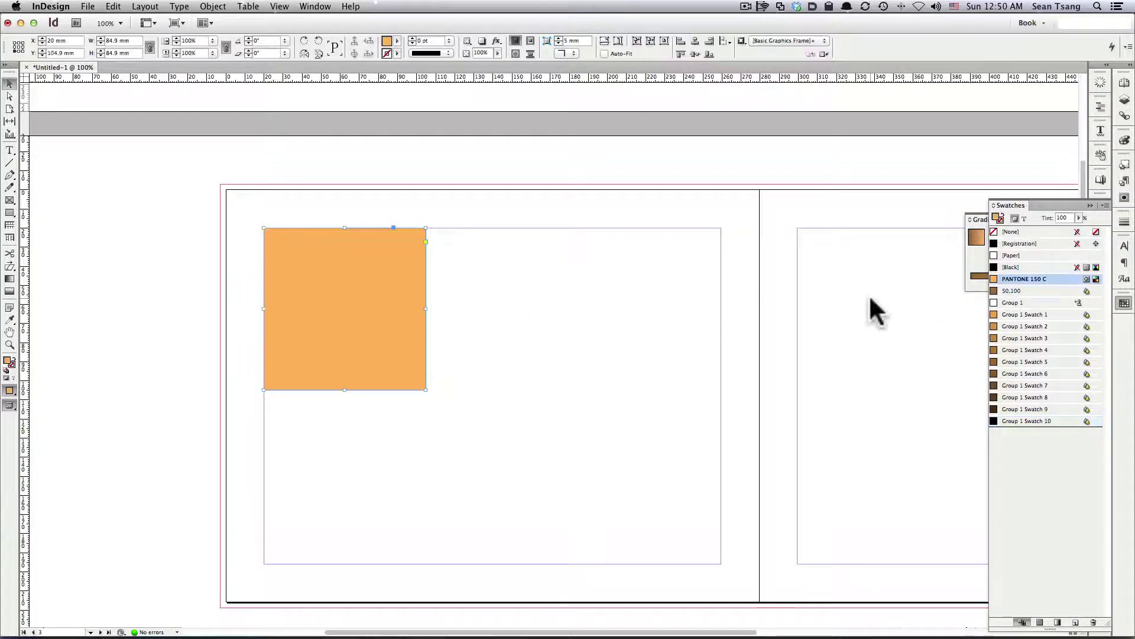
Step: Redefine the PANTONE 150 C swatch as PANTONE 2593 C, then deselect the now-purple square
double_click(1037, 275)
left_click_drag(727, 186, 749, 158)
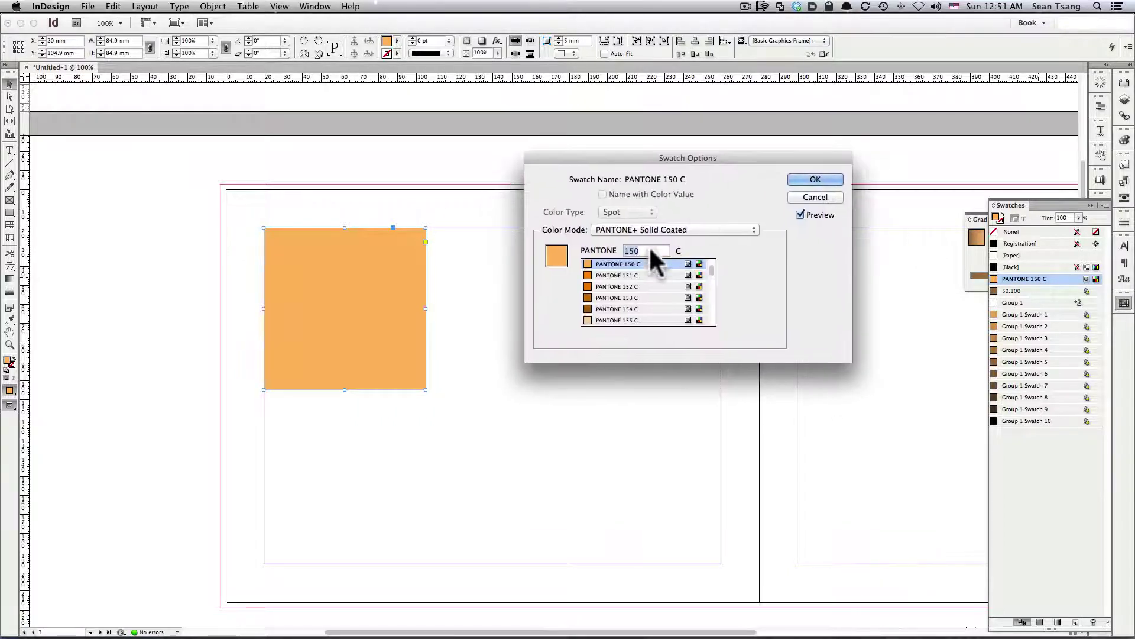
left_click(624, 286)
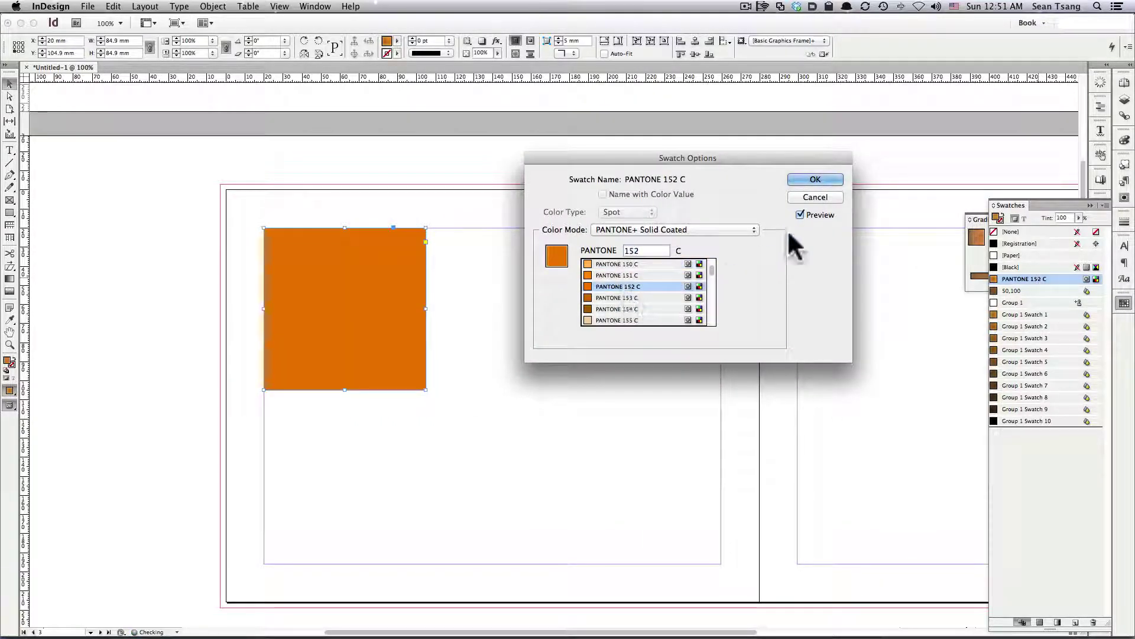
left_click(649, 320)
left_click_drag(711, 274, 709, 287)
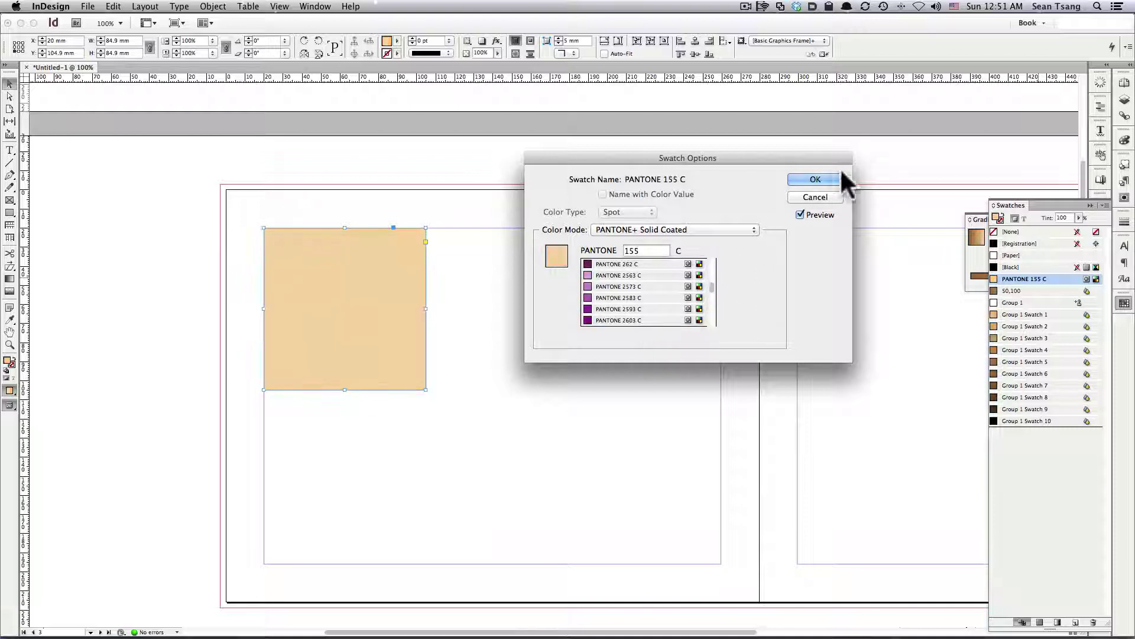
left_click(622, 309)
left_click(815, 179)
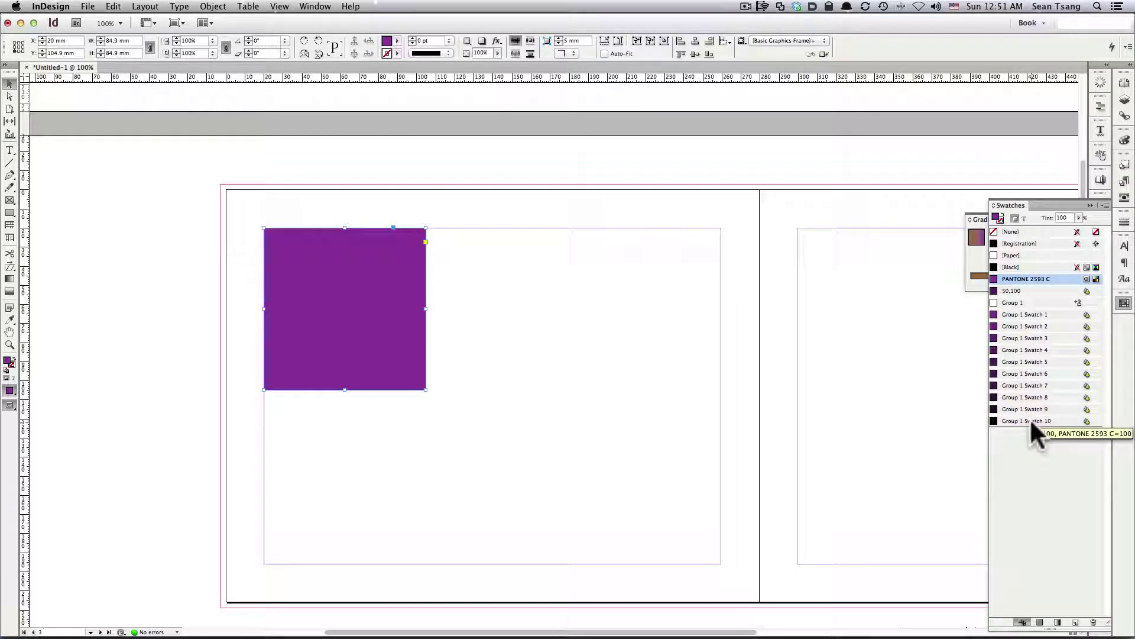
left_click(648, 311)
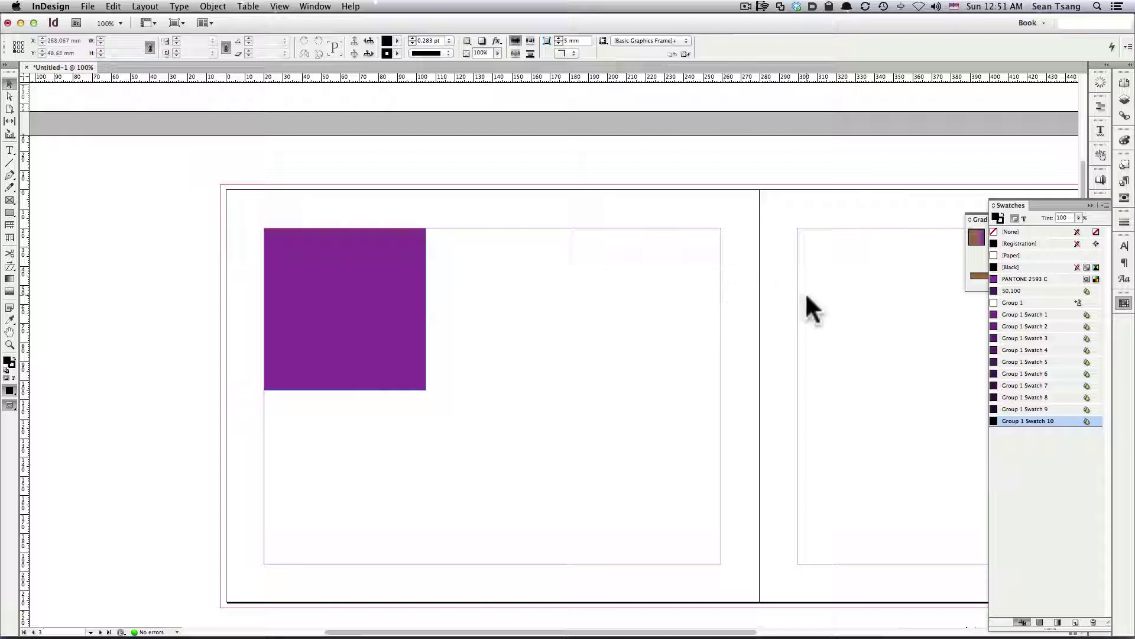
Step: Select the PANTONE 2593 C swatch, then switch to Adobe Illustrator CS6 from the Dock
left_click(1056, 278)
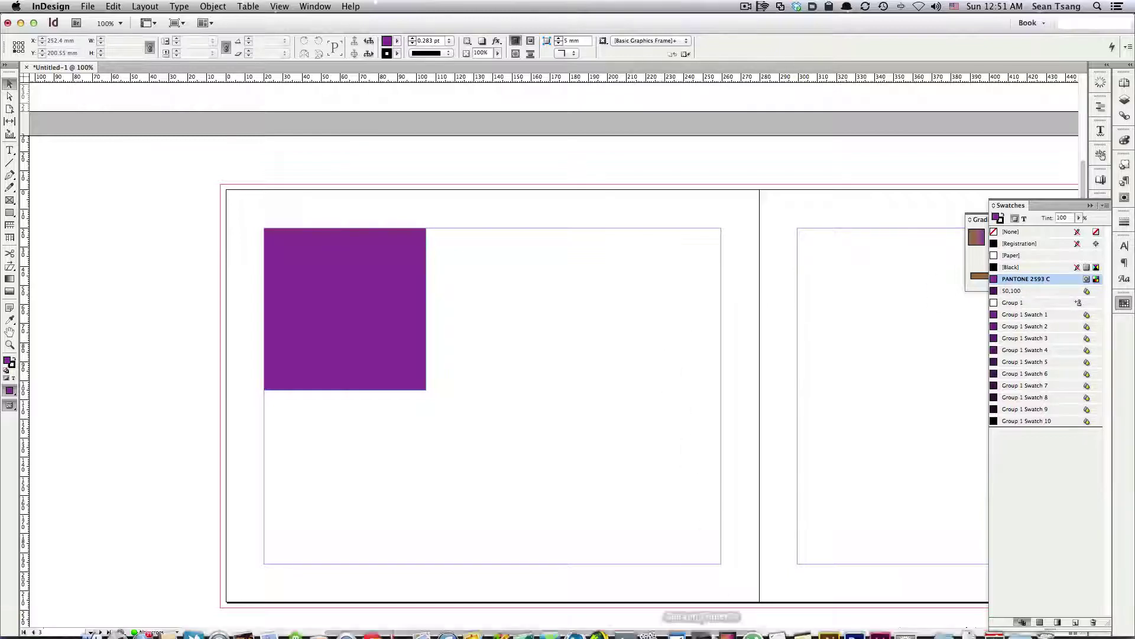
mouse_move(829, 621)
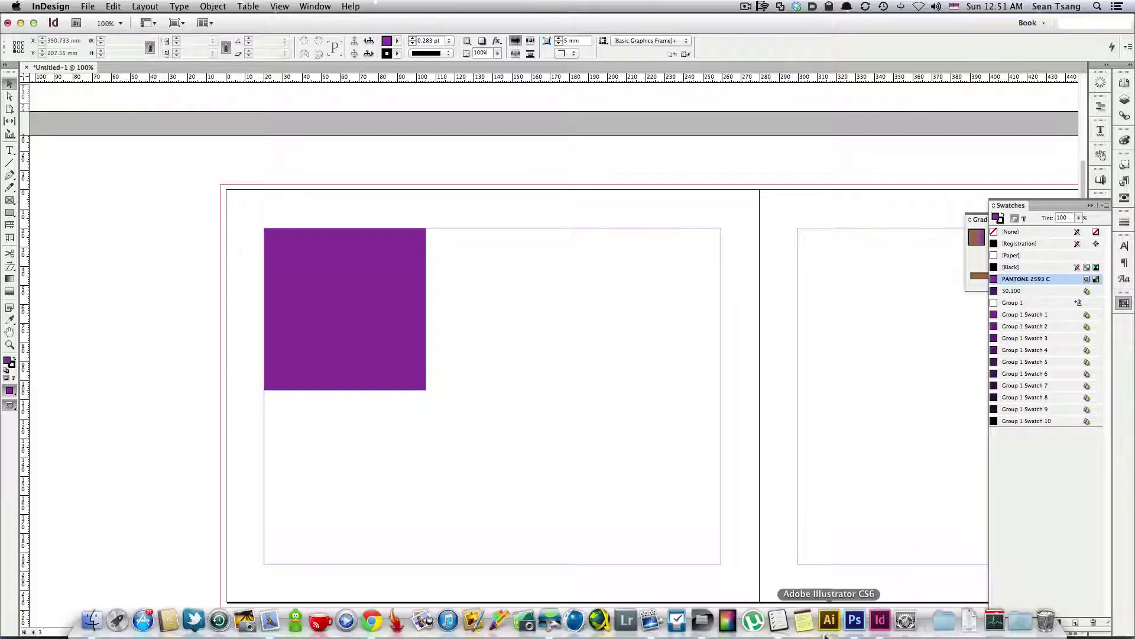
left_click(831, 620)
Step: Create a new A4 document, draw a circle and scale it to about 527 px across
key("super+n")
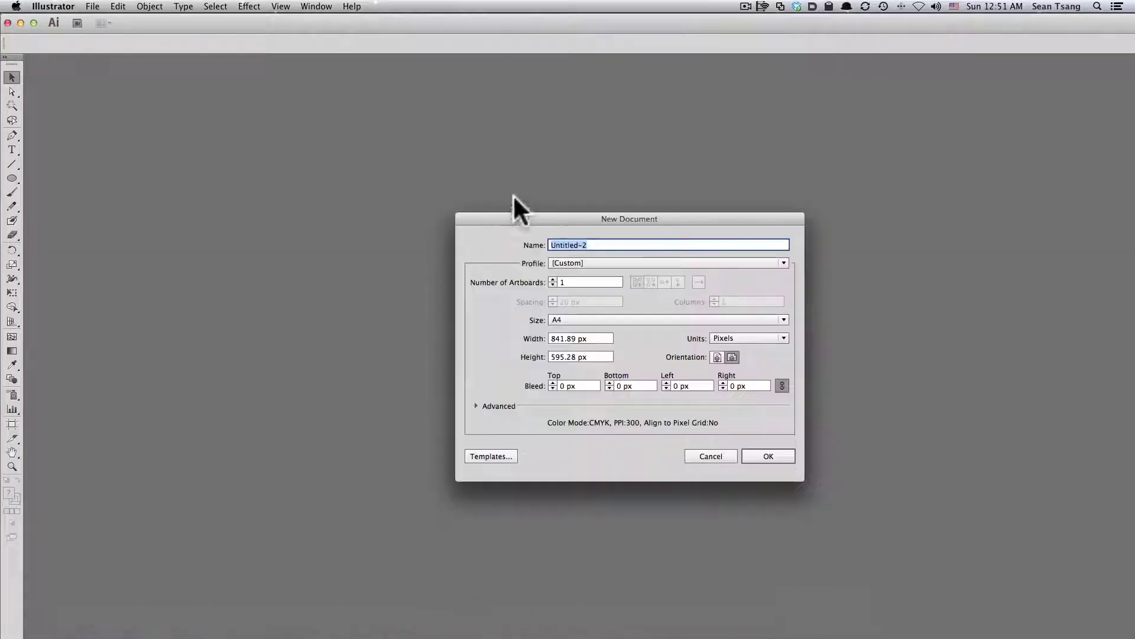
left_click(769, 456)
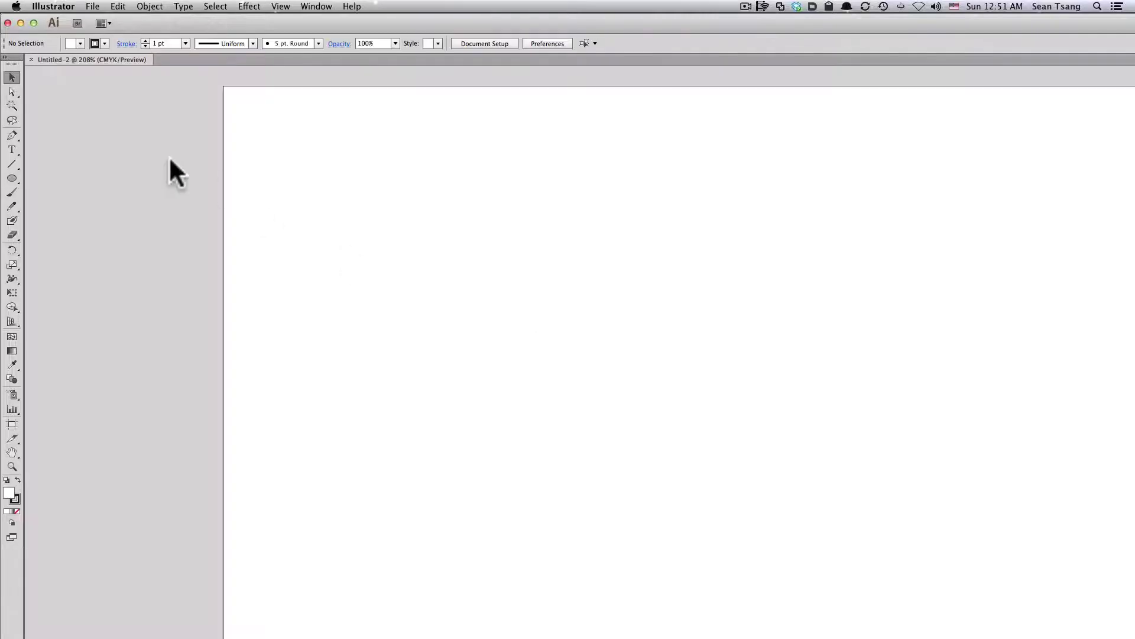
left_click(12, 178)
left_click_drag(539, 264, 673, 403)
key("v")
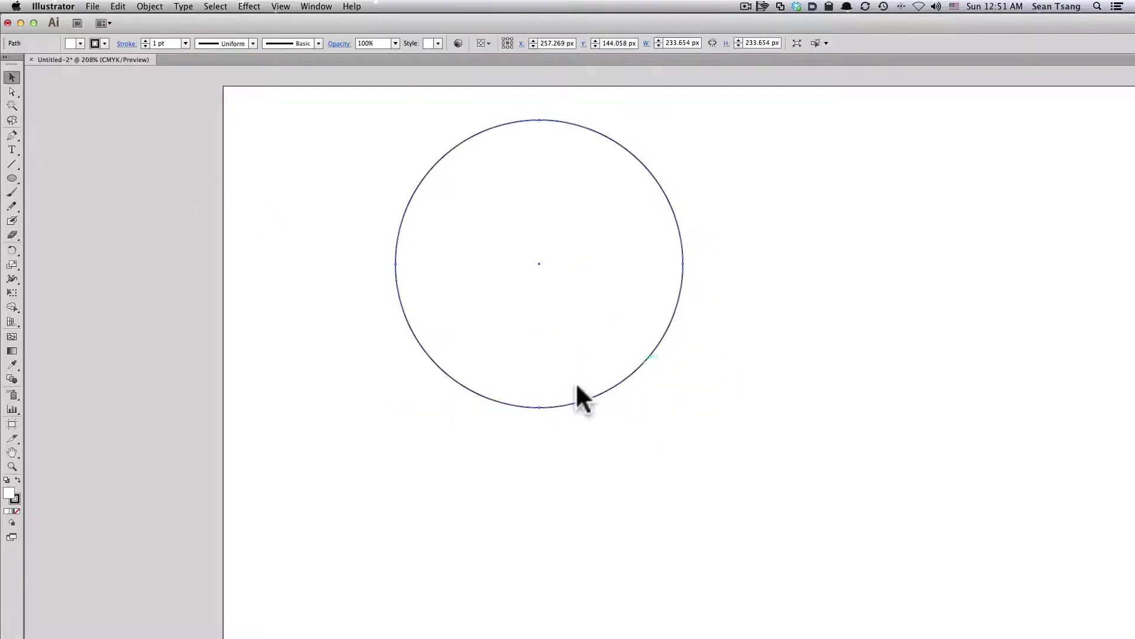
key("super+minus")
key("super+minus")
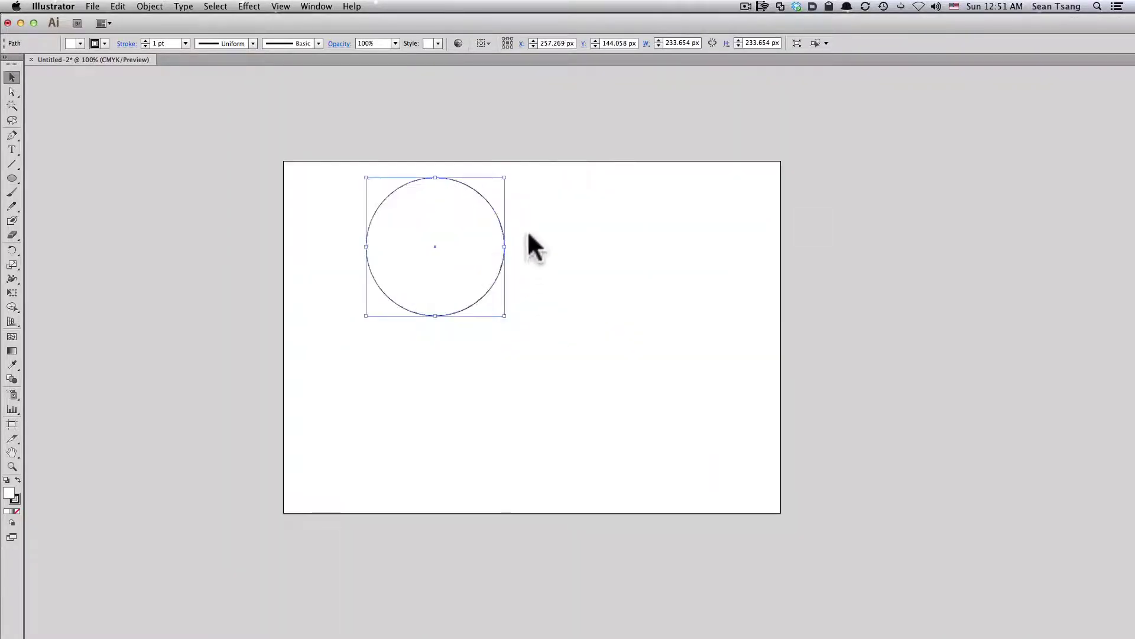
left_click(36, 24)
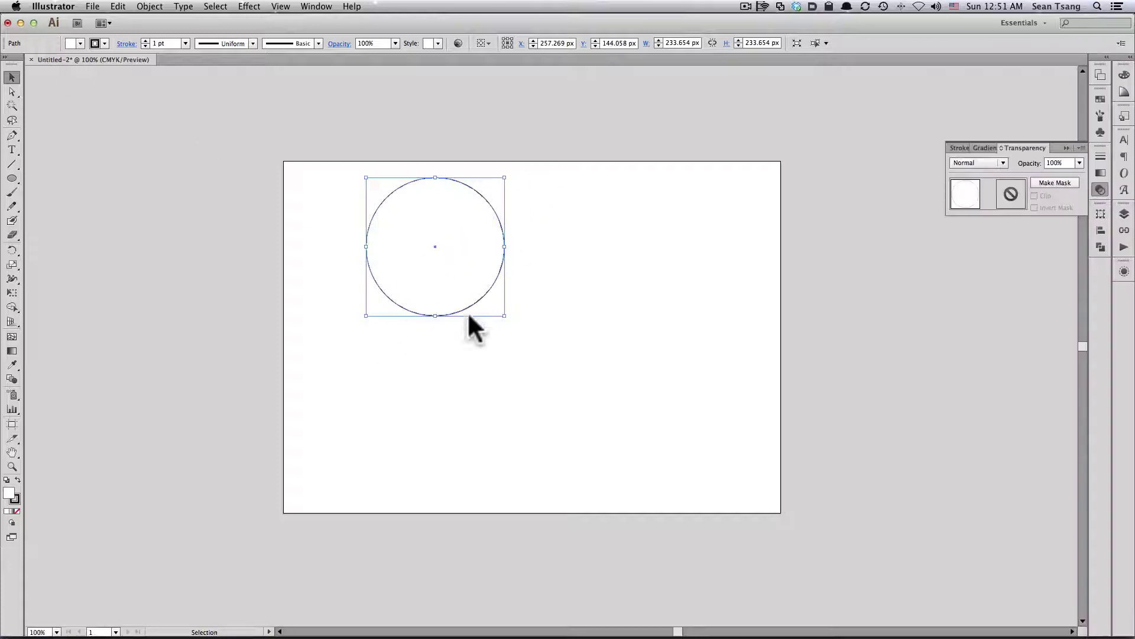
left_click_drag(505, 315, 678, 489)
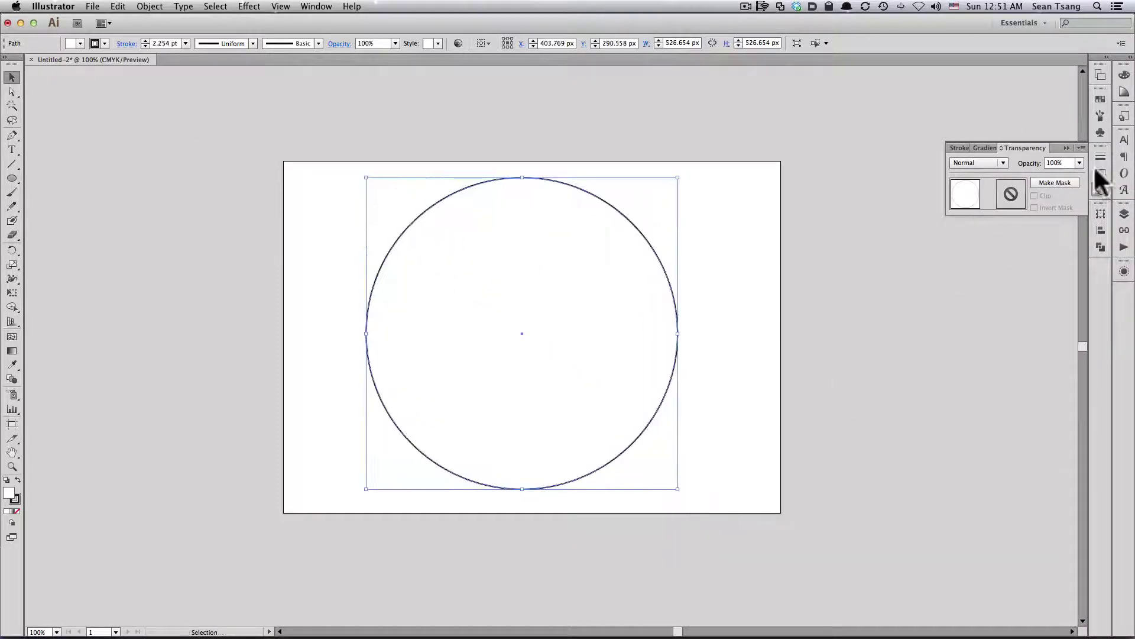
Step: Open the PANTONE+ Solid Coated color book from the Swatches panel menu
left_click(1102, 190)
left_click(1101, 100)
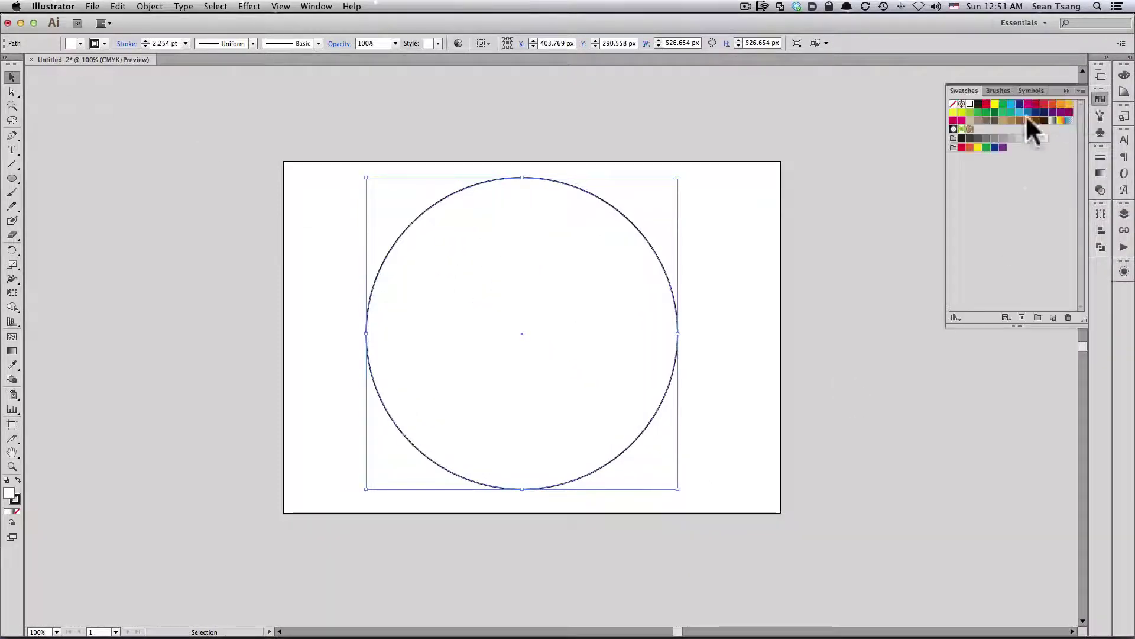
left_click(1081, 90)
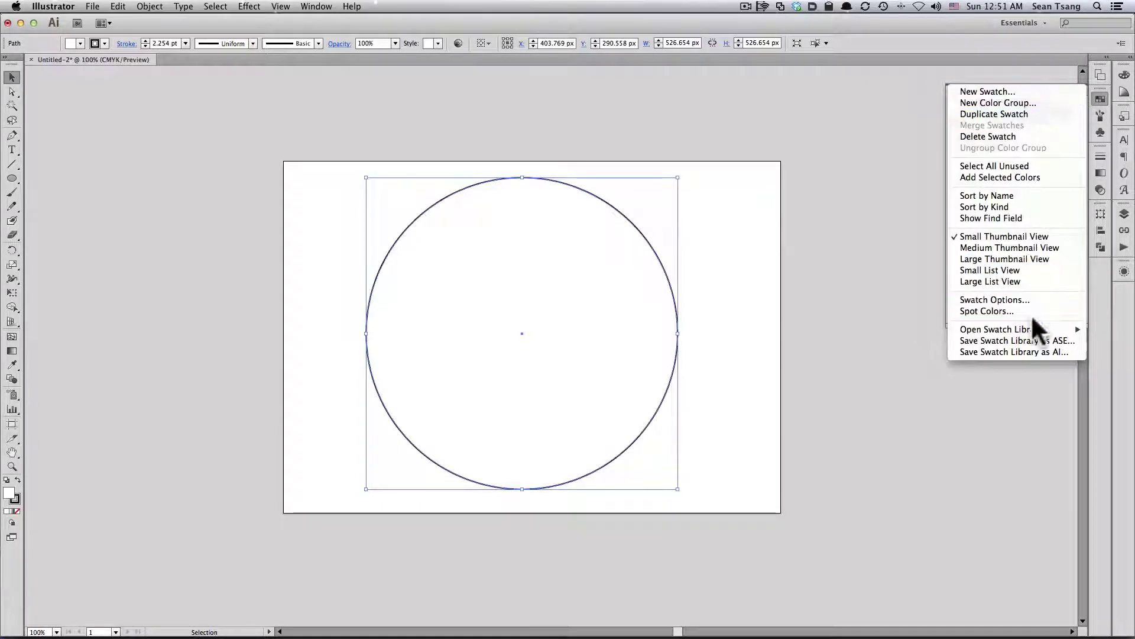
mouse_move(980, 329)
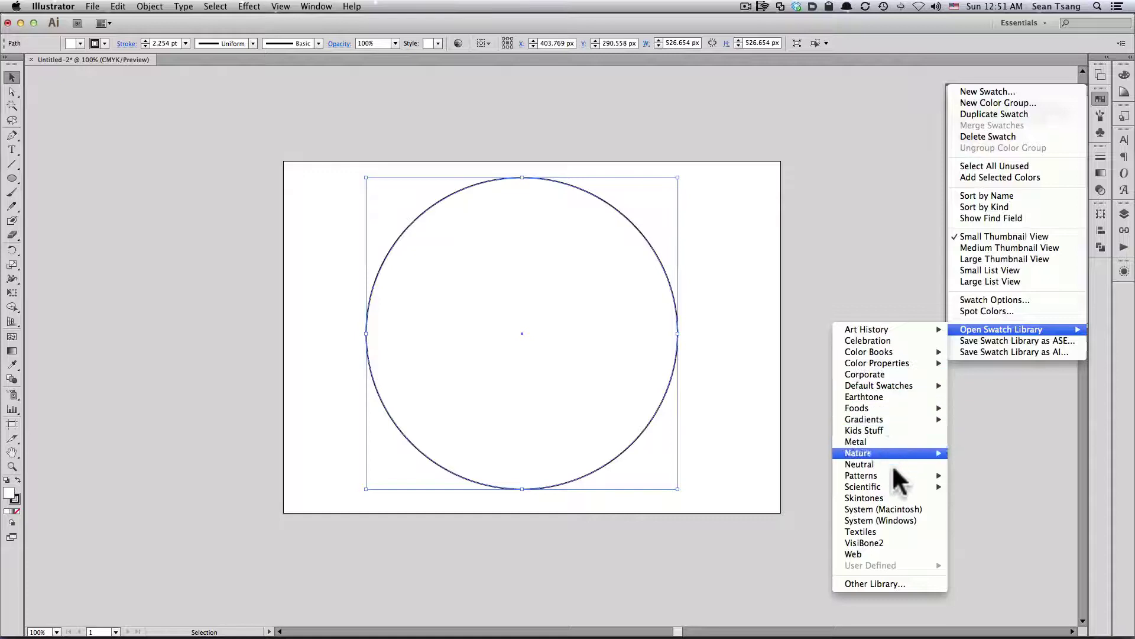
mouse_move(853, 353)
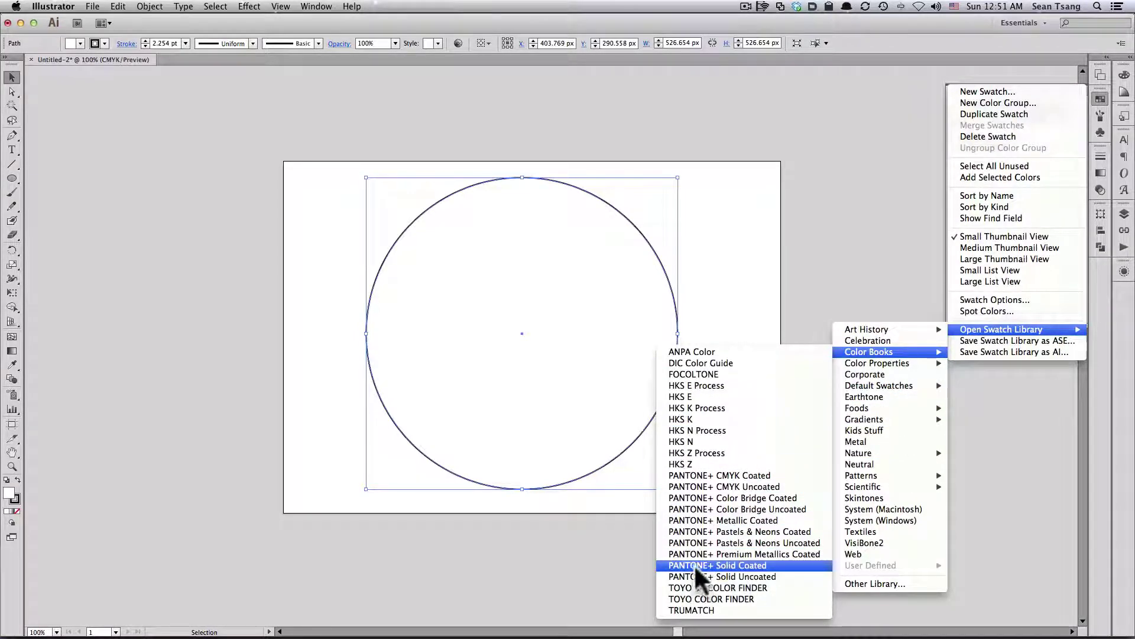
left_click(725, 565)
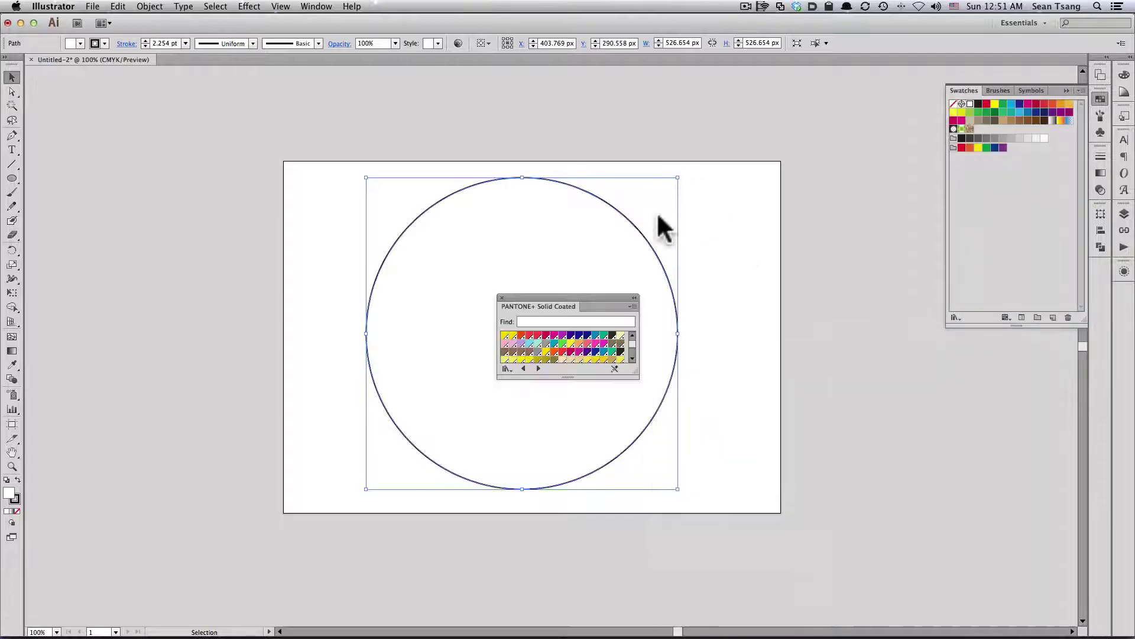
Step: Search the color book and fill the circle with PANTONE 2593 C, then target its stroke colour
left_click(319, 264)
key("super+Tab")
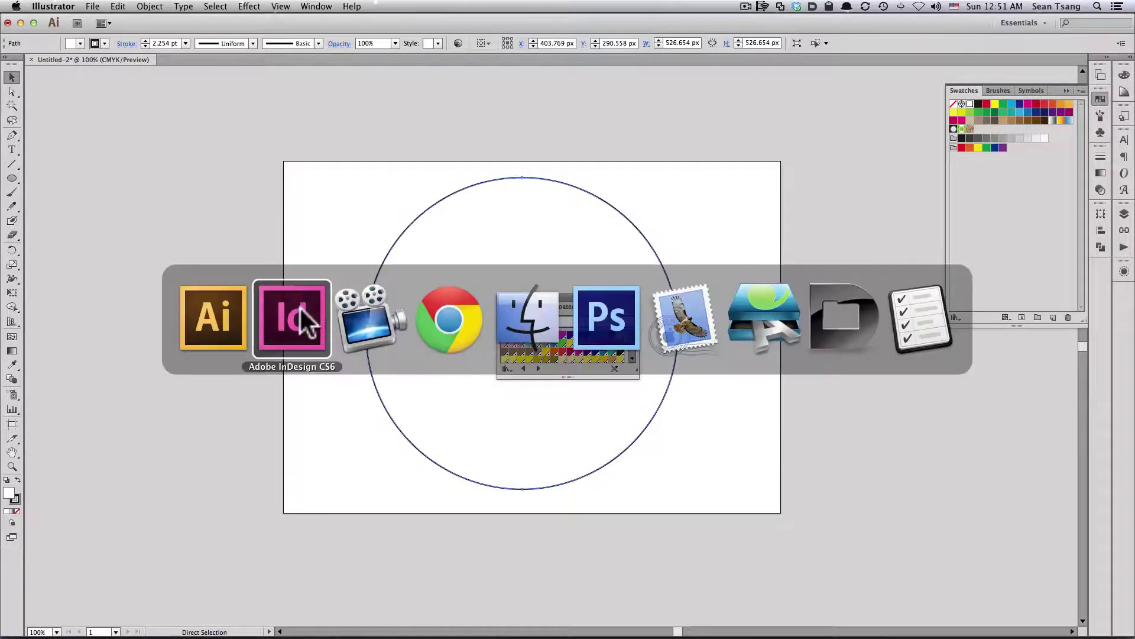
key("super+Tab")
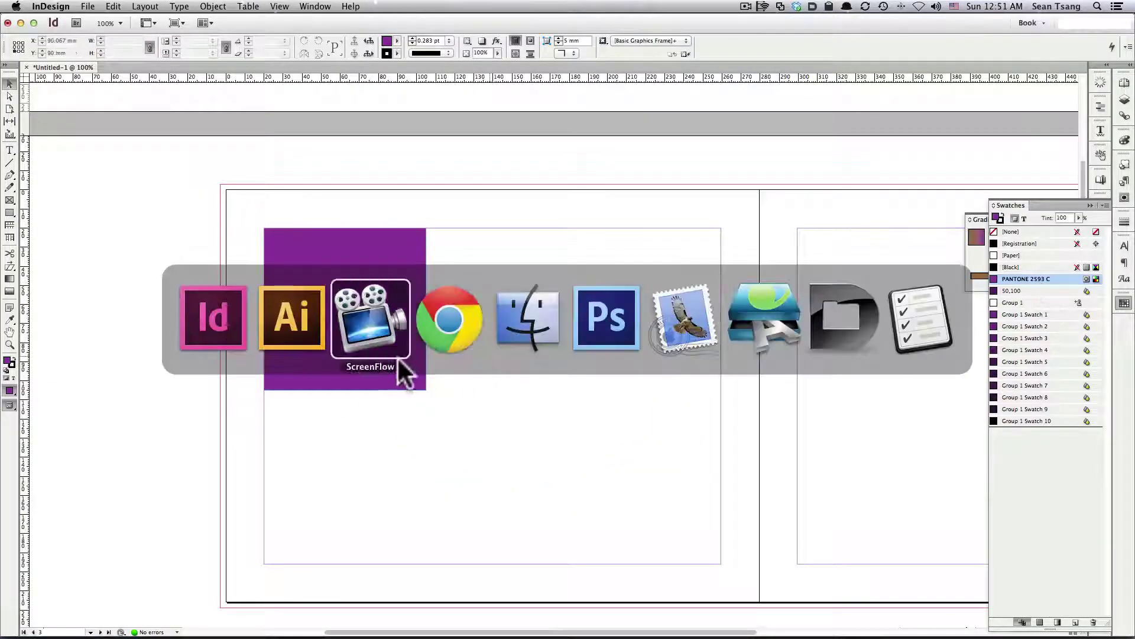
left_click(305, 325)
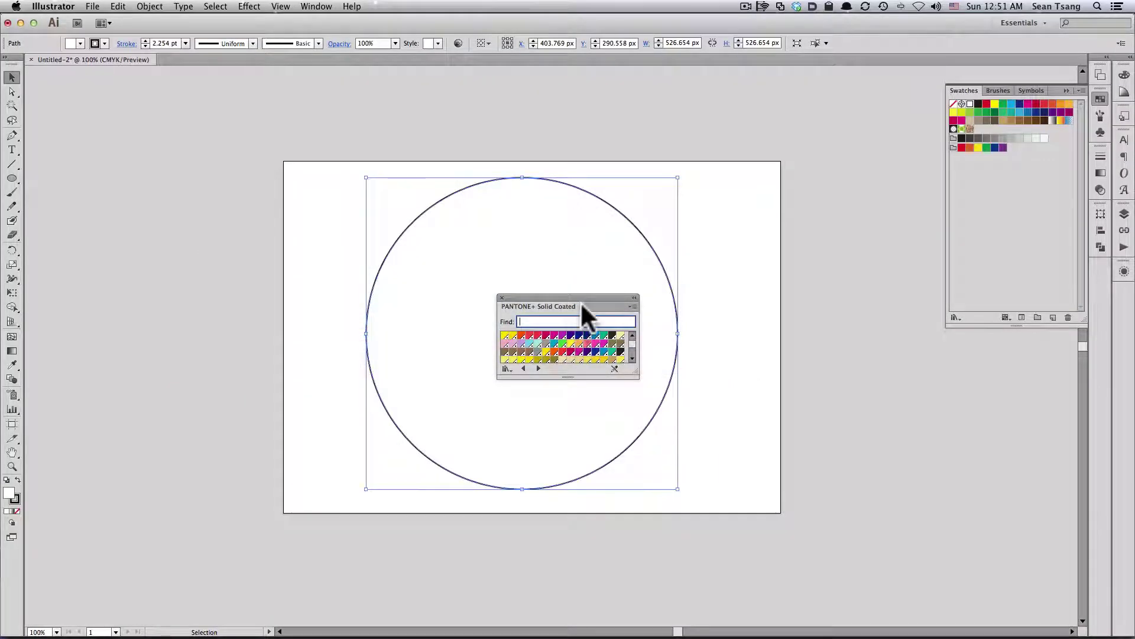
type("593 C")
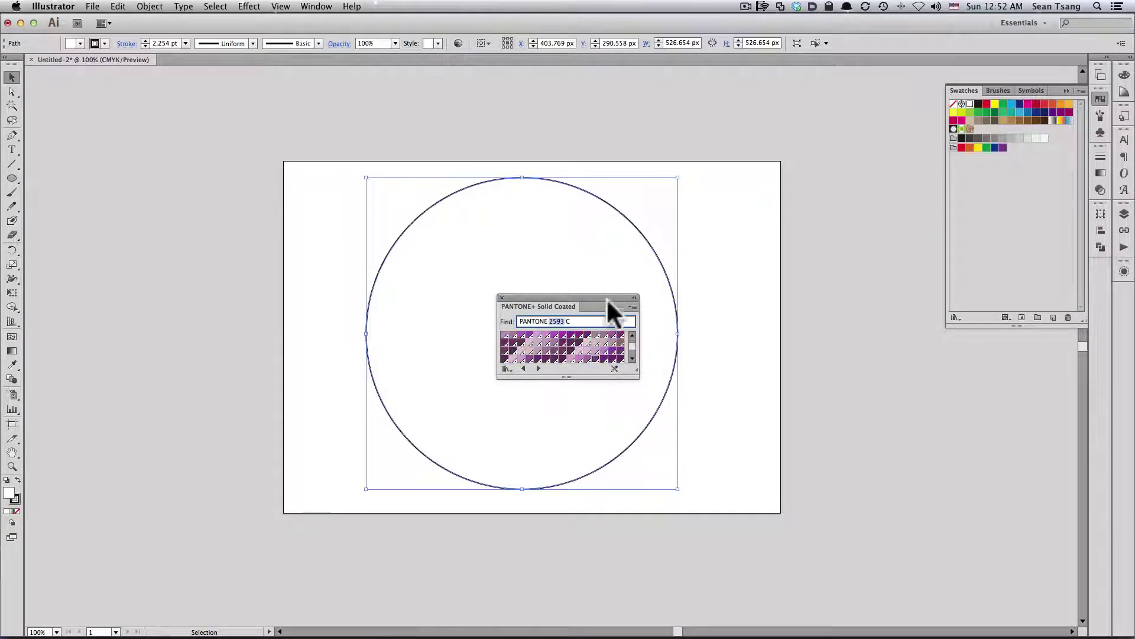
left_click_drag(634, 369, 650, 423)
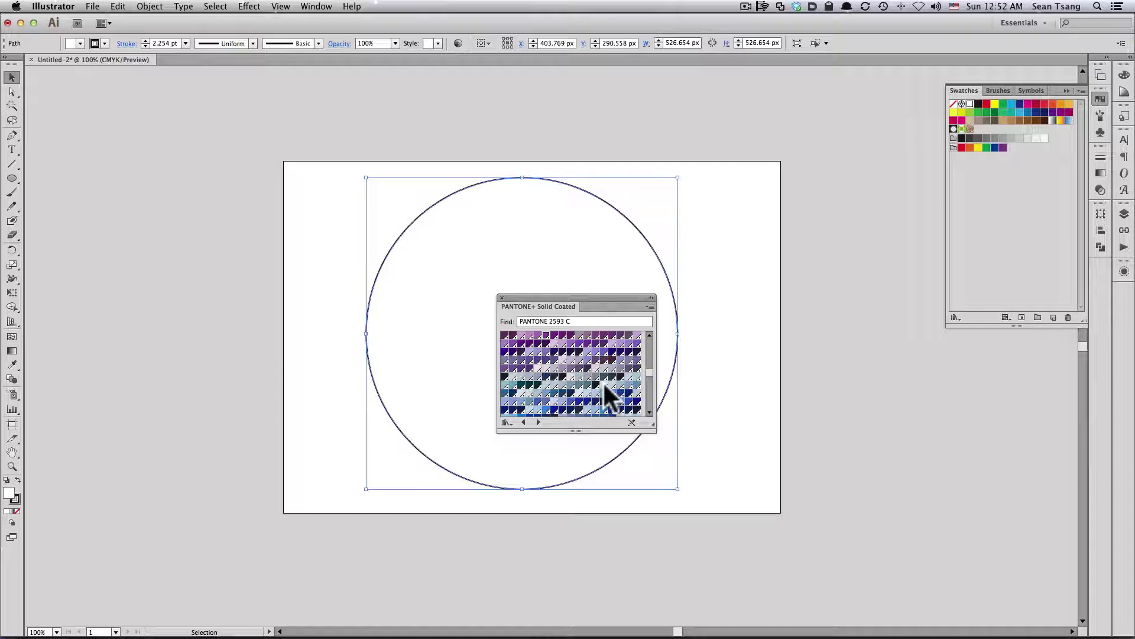
left_click(545, 335)
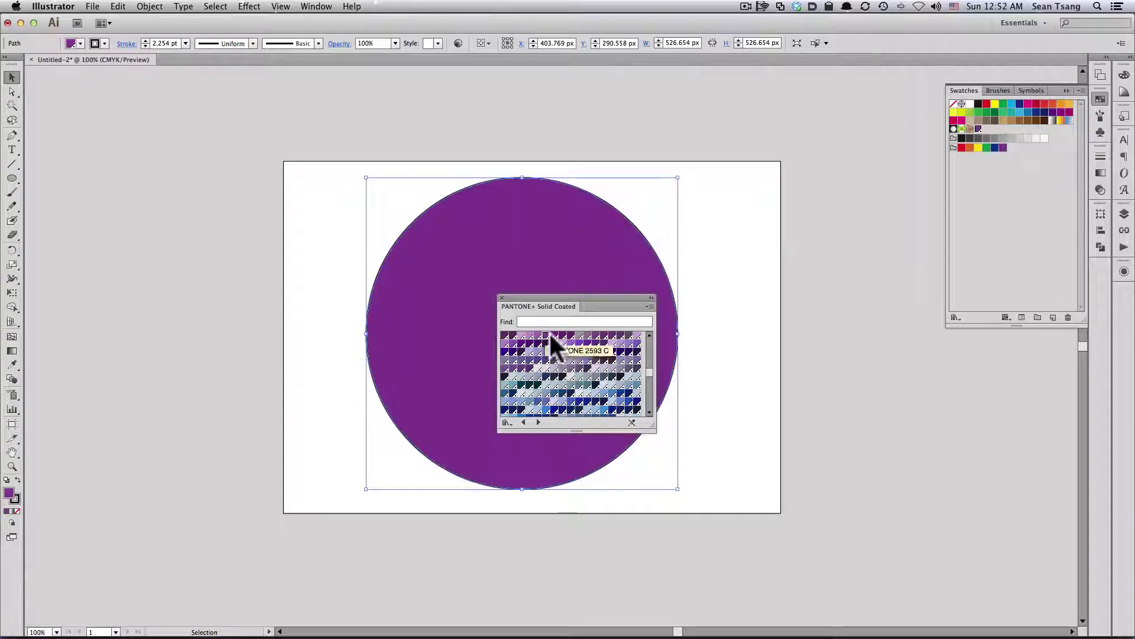
left_click(501, 298)
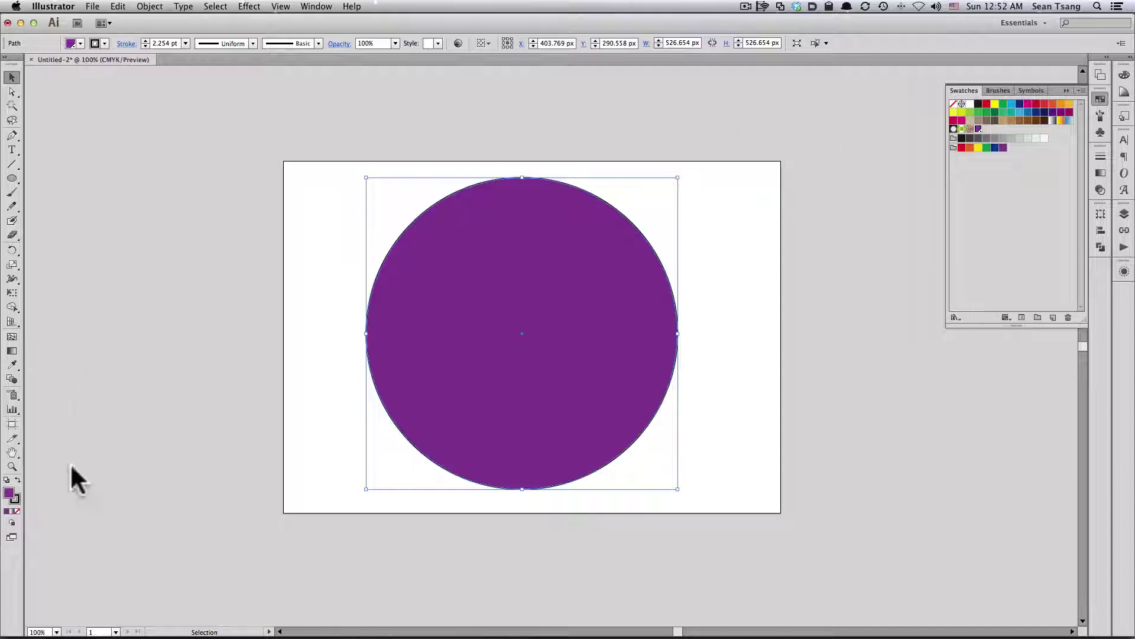
left_click(17, 500)
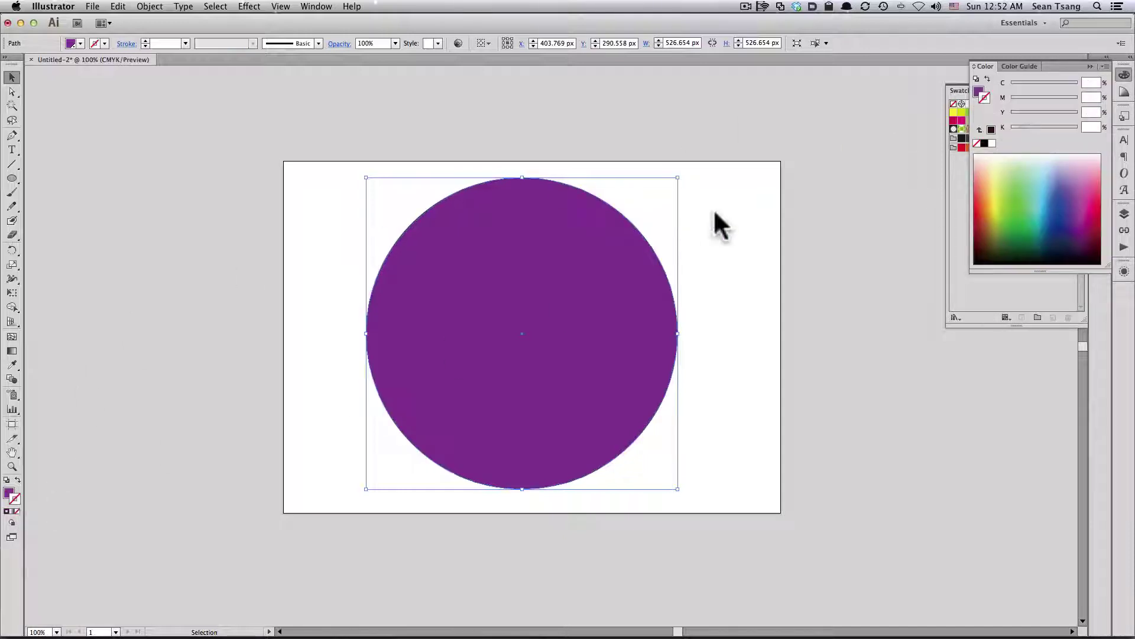
Step: Save the circle artwork as 2593.ai on the Desktop with default Illustrator options
left_click(748, 232)
key("super+s")
key("super+d")
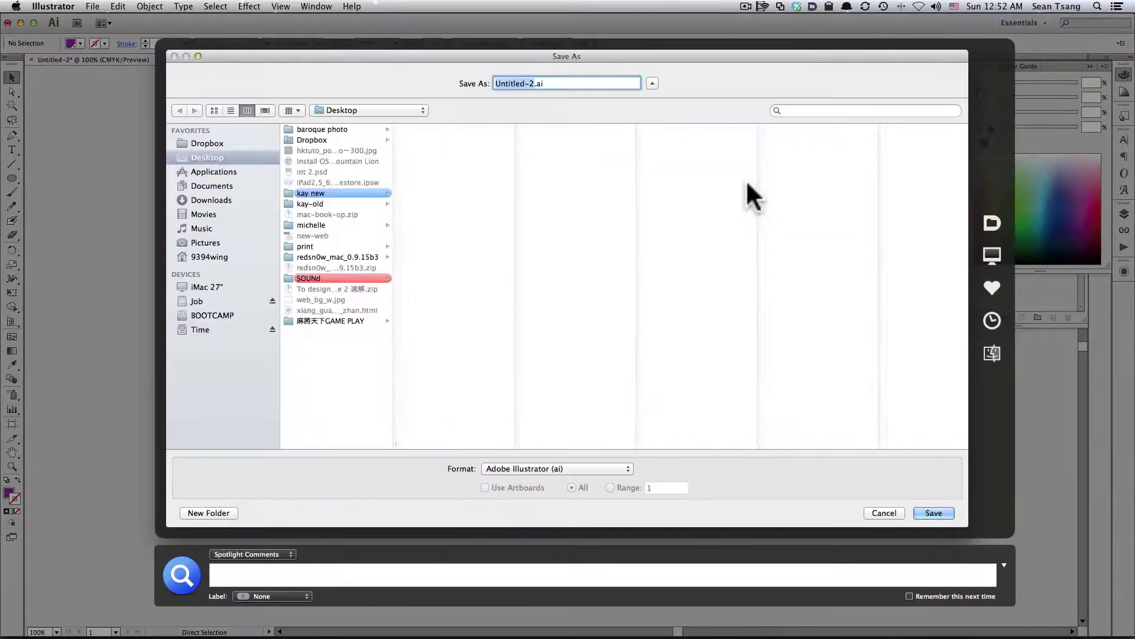
type("2593")
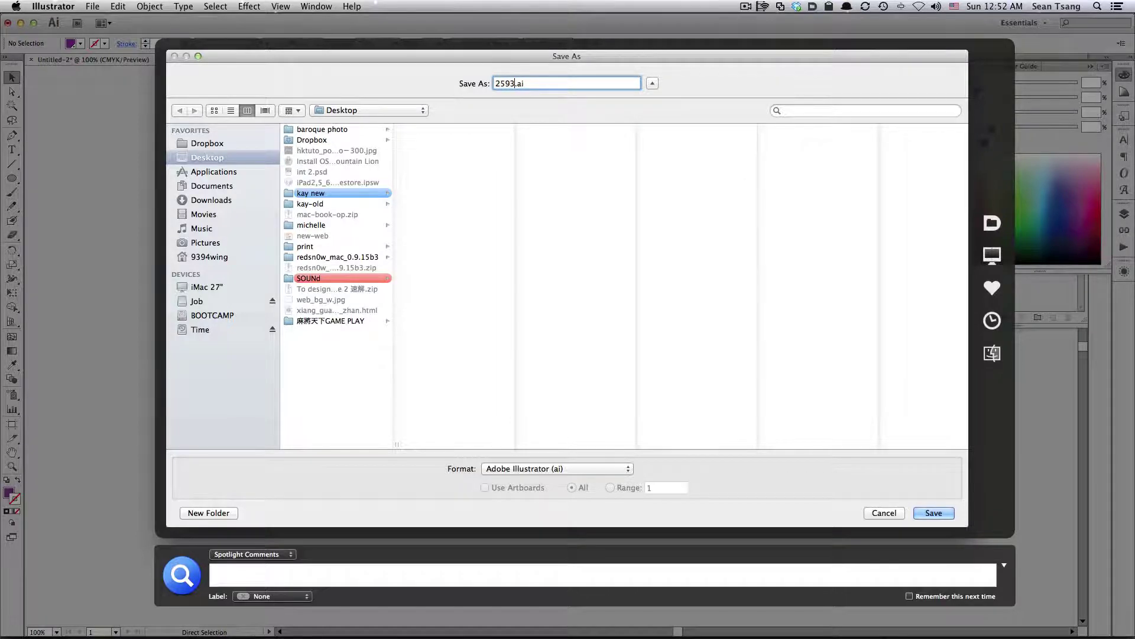
left_click(340, 403)
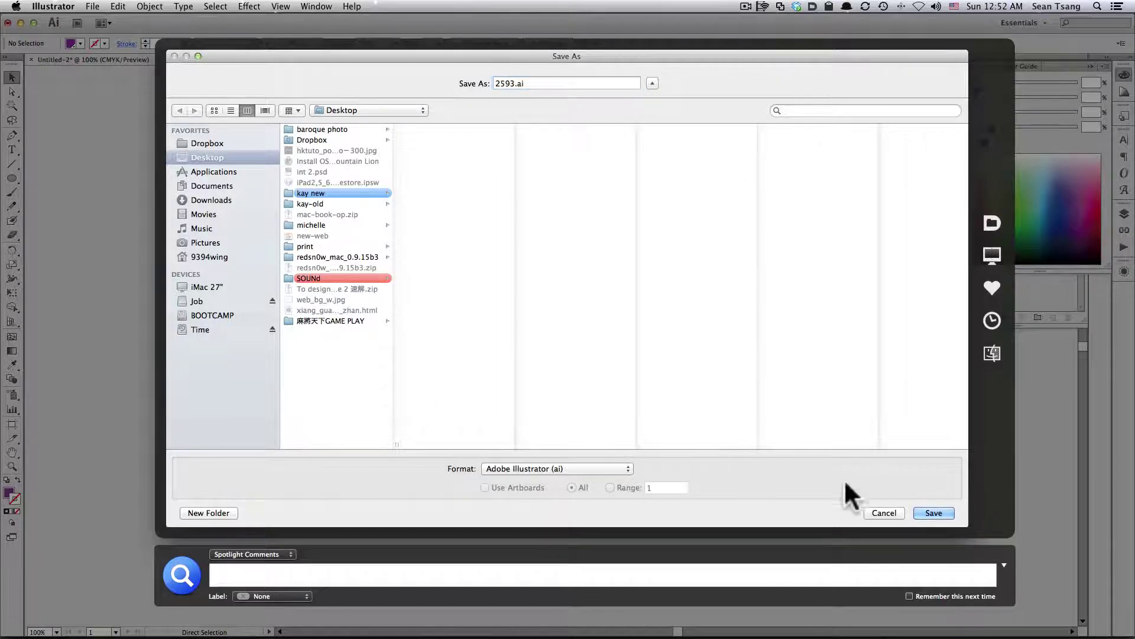
left_click(934, 514)
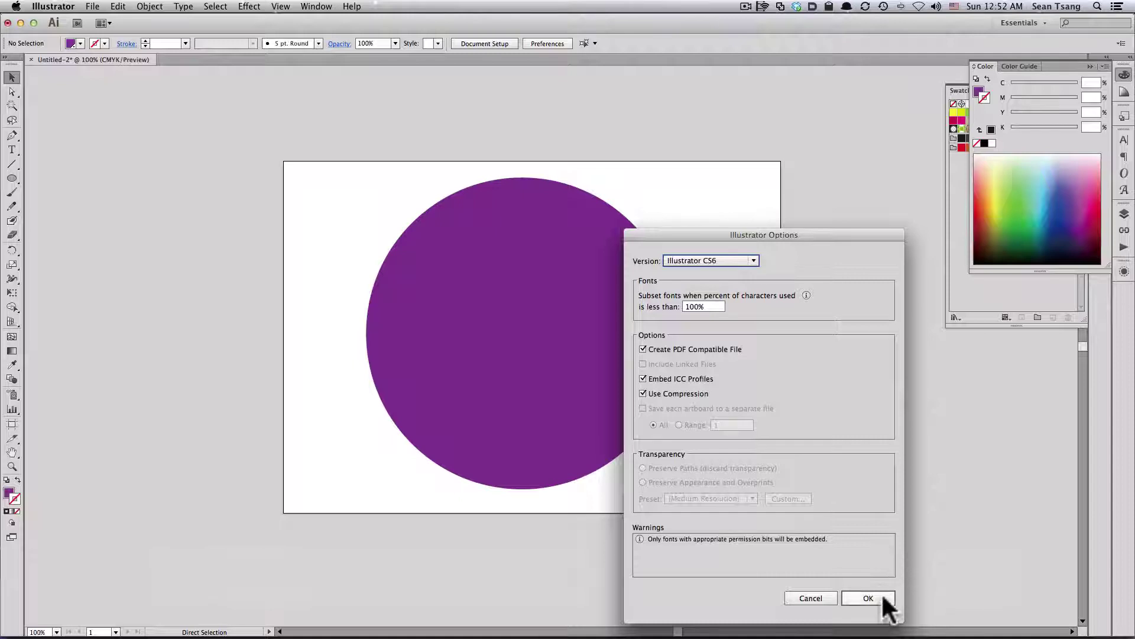
left_click(867, 598)
key("super+Tab")
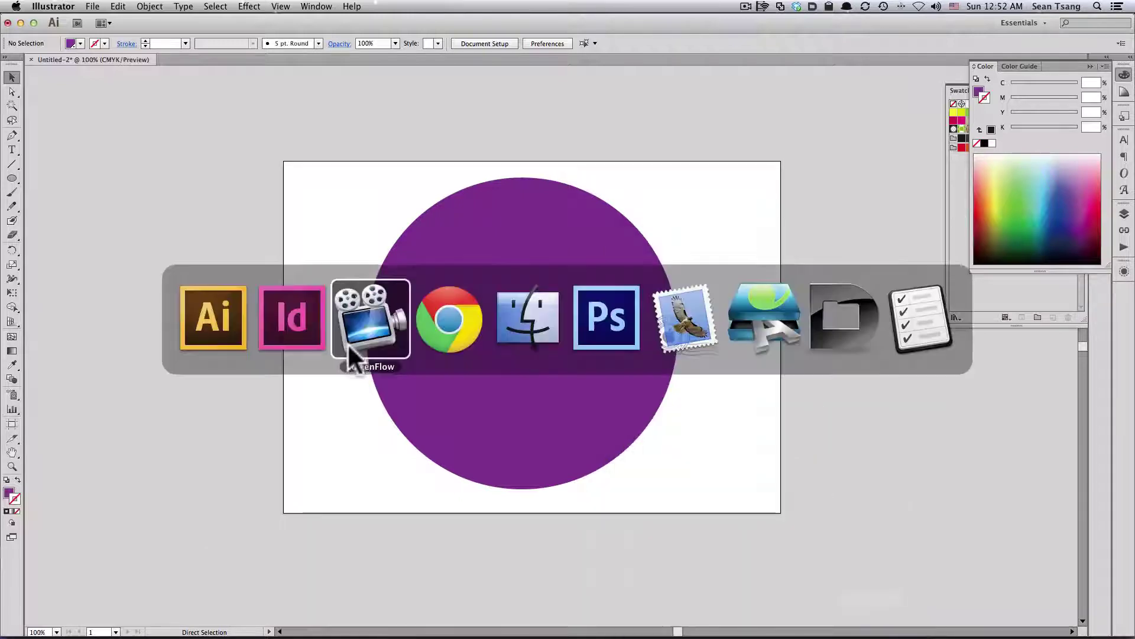
Step: Place 2593.ai from the Desktop onto the spread beside the purple square
left_click(310, 335)
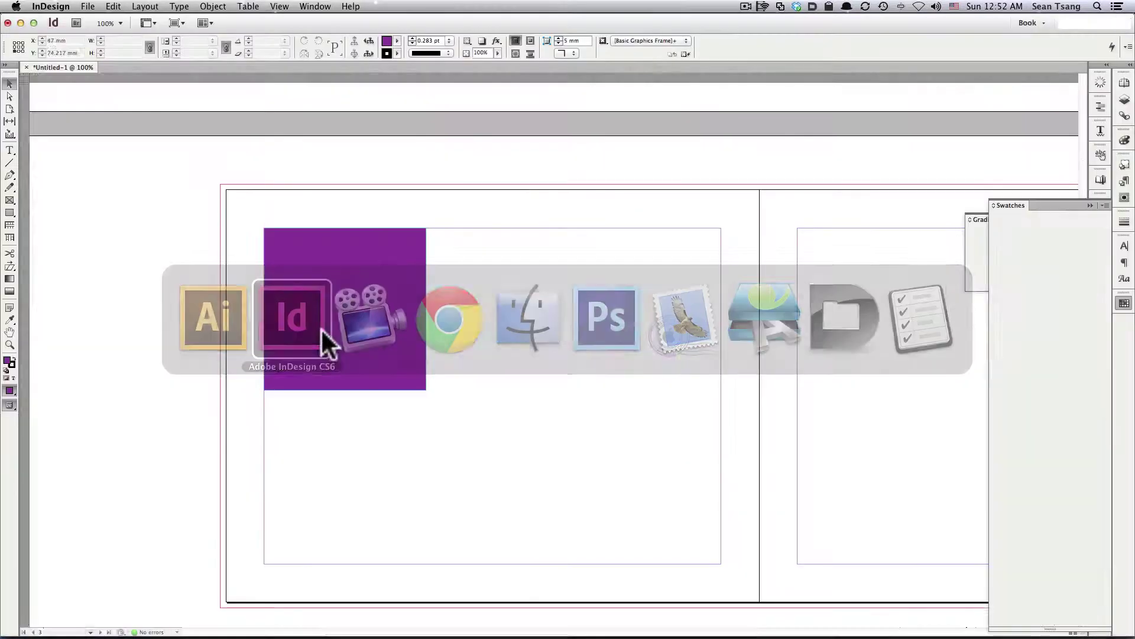
key("super+d")
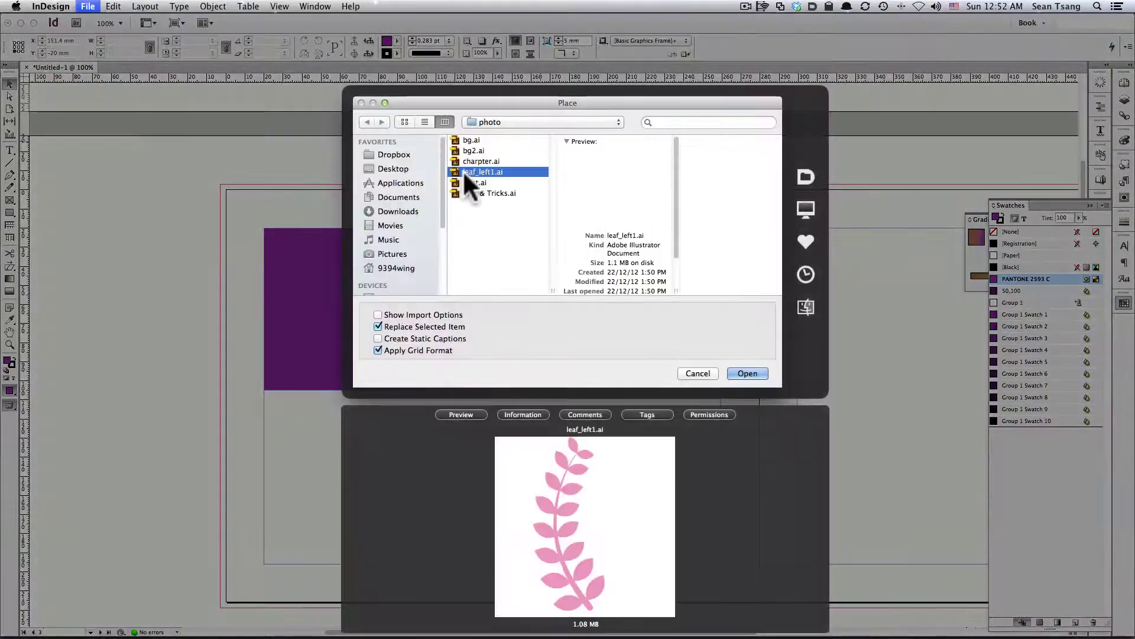
left_click(402, 167)
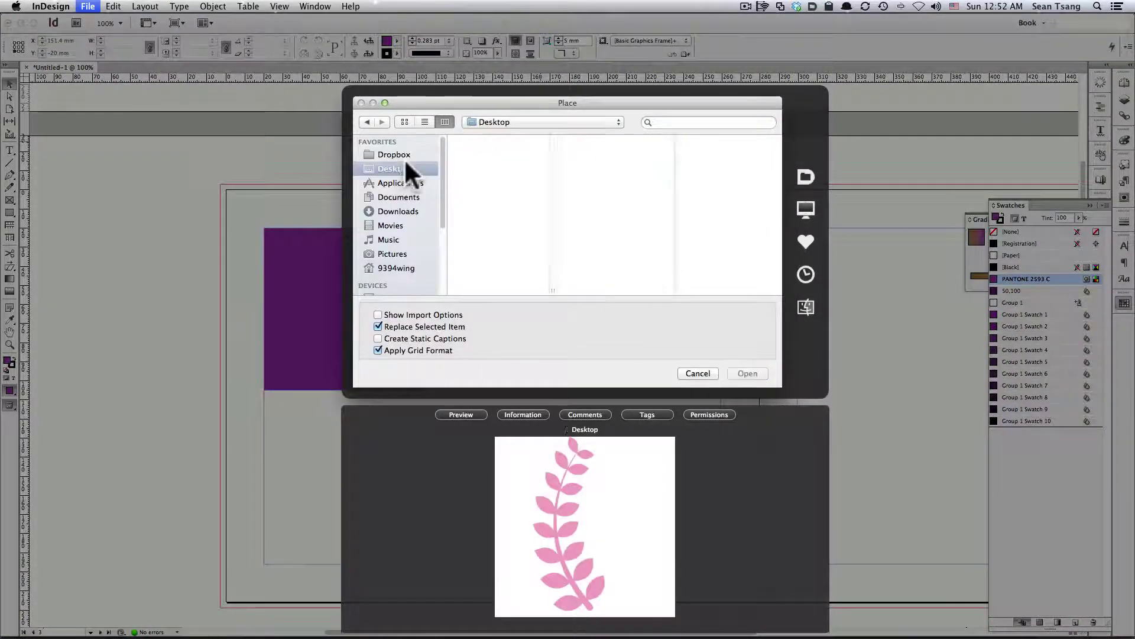
left_click(496, 141)
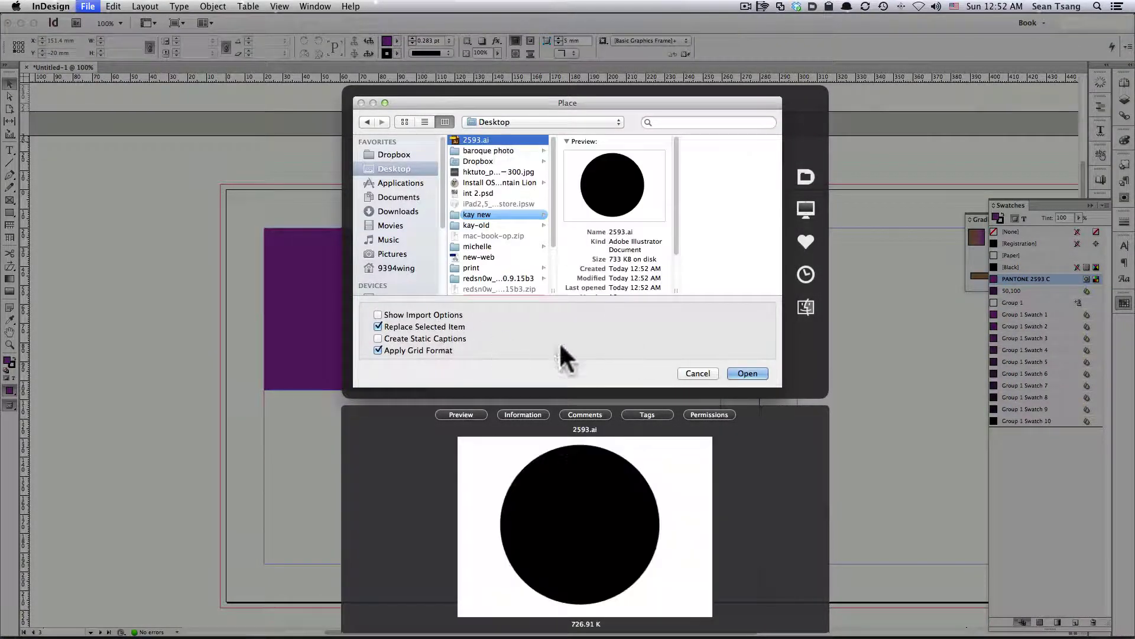
left_click(747, 373)
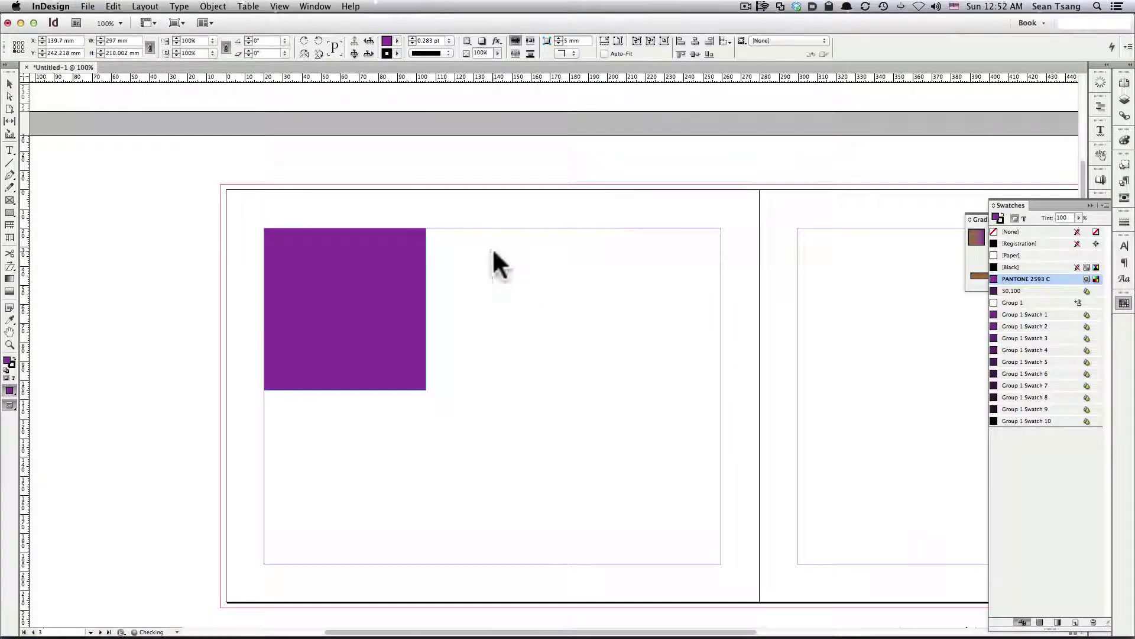
left_click(493, 251)
scroll(689, 314, "down", 4)
scroll(690, 314, "right", 4)
key("super+minus")
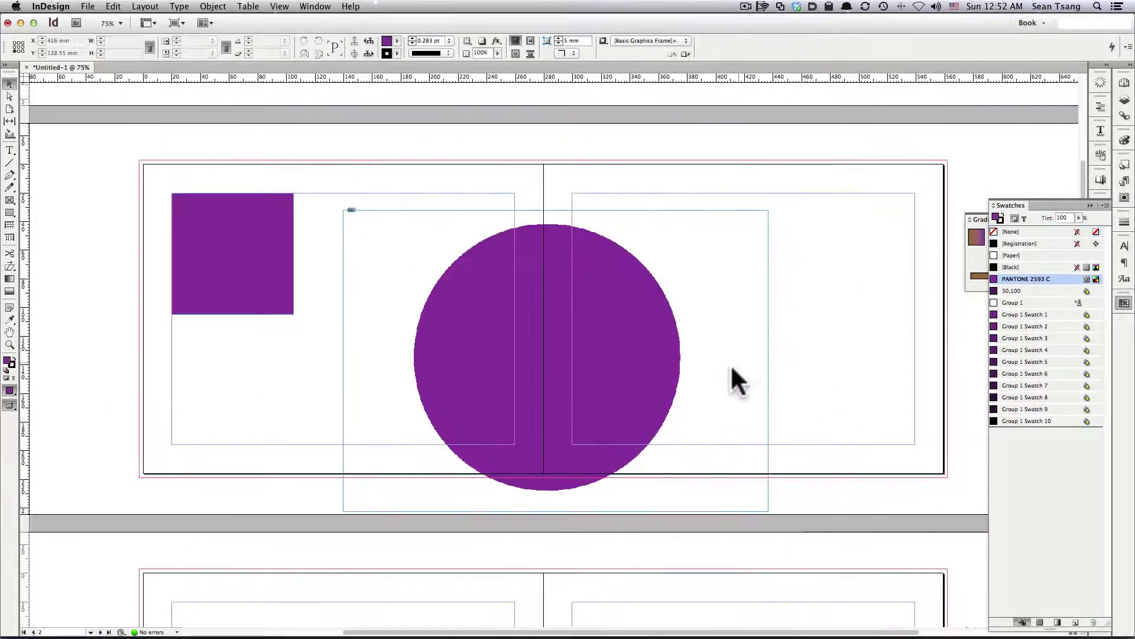
Step: Shrink the placed purple circle's frame, undoing an accidental PANTONE 2593 C frame fill
left_click(724, 466)
left_click_drag(768, 508, 633, 415)
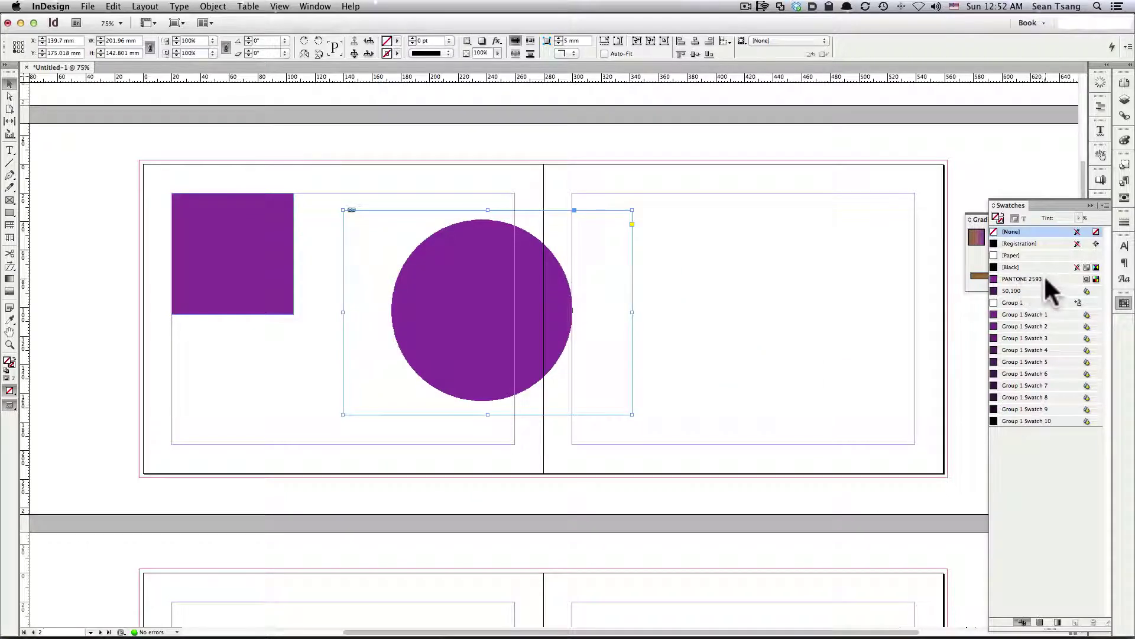
left_click(1046, 277)
key("super+z")
left_click(755, 286)
Step: Inspect the PANTONE 2593 C swatch settings in InDesign and close them unchanged
left_click(1040, 280)
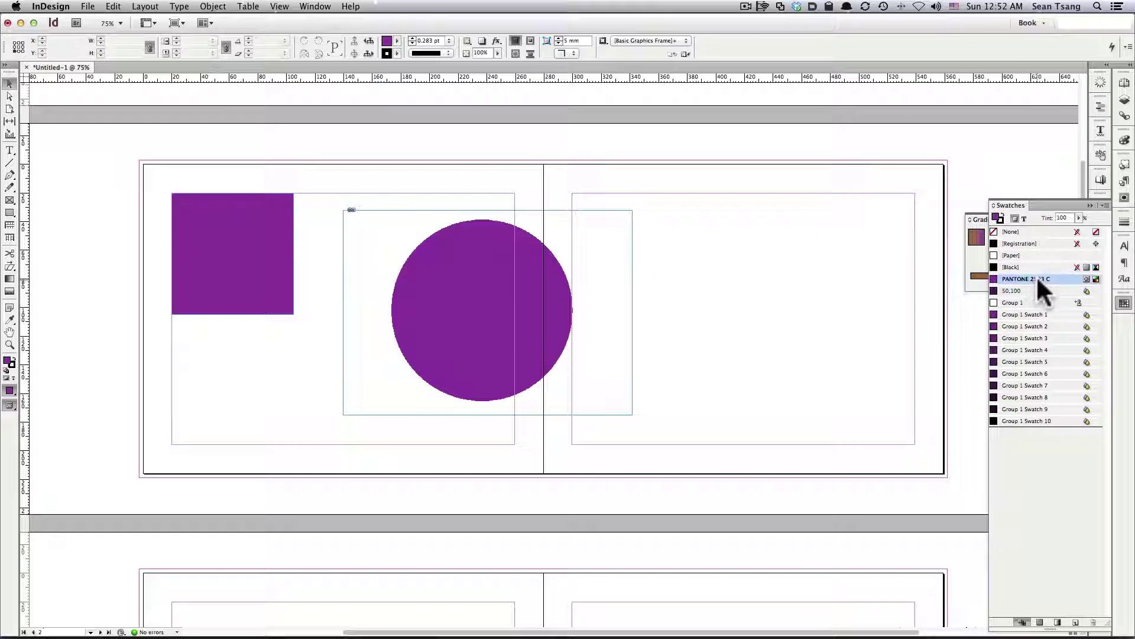
double_click(1034, 277)
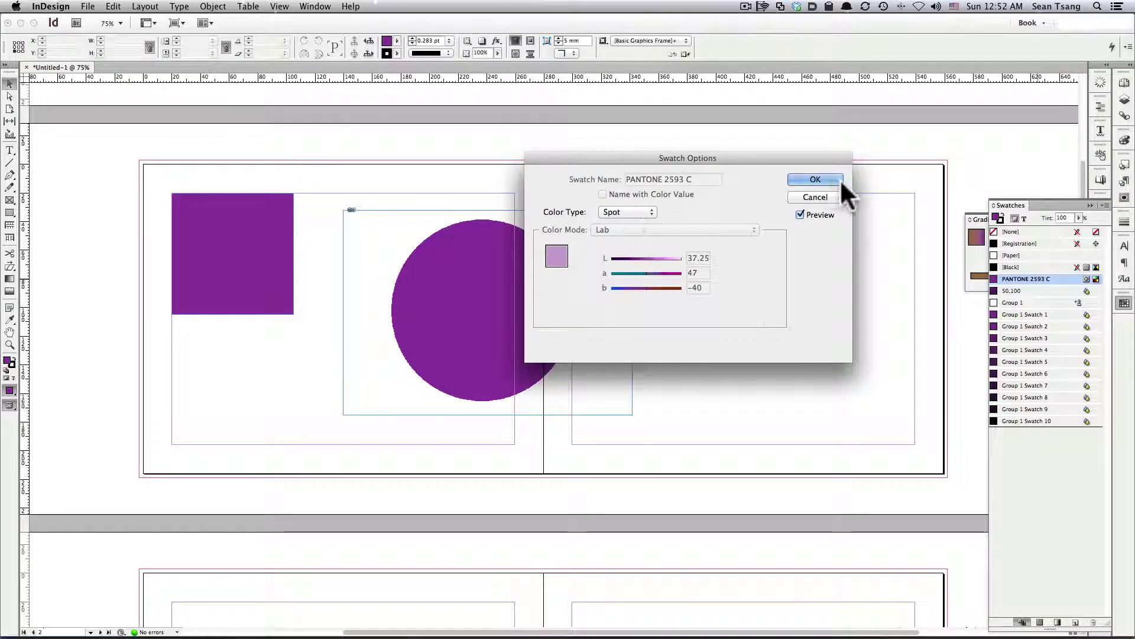
left_click(819, 195)
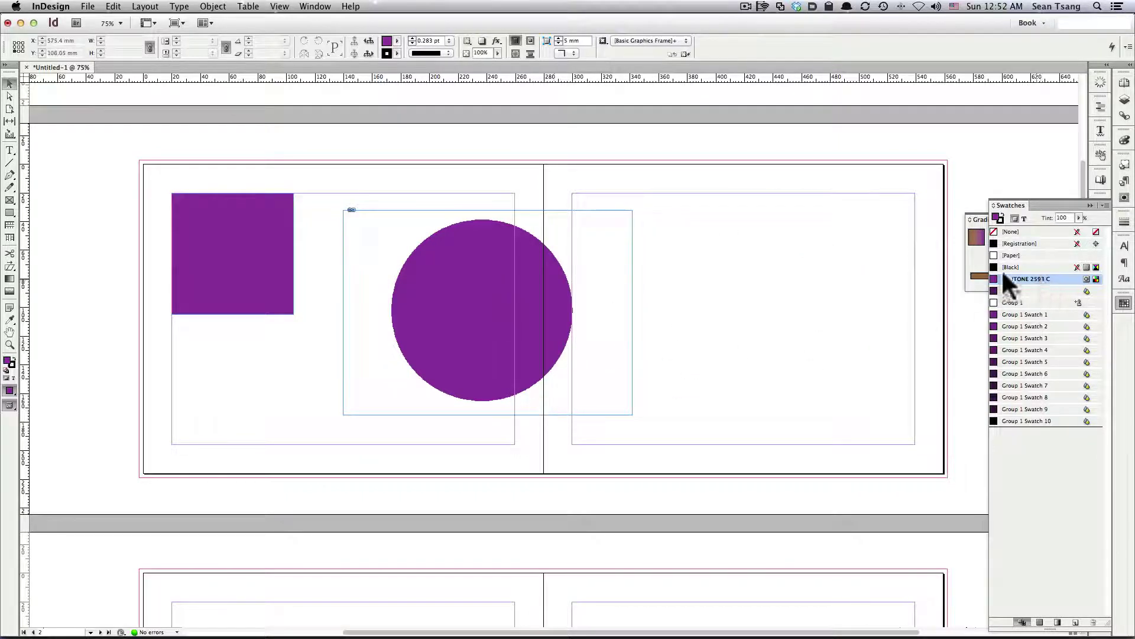
key("super+Tab")
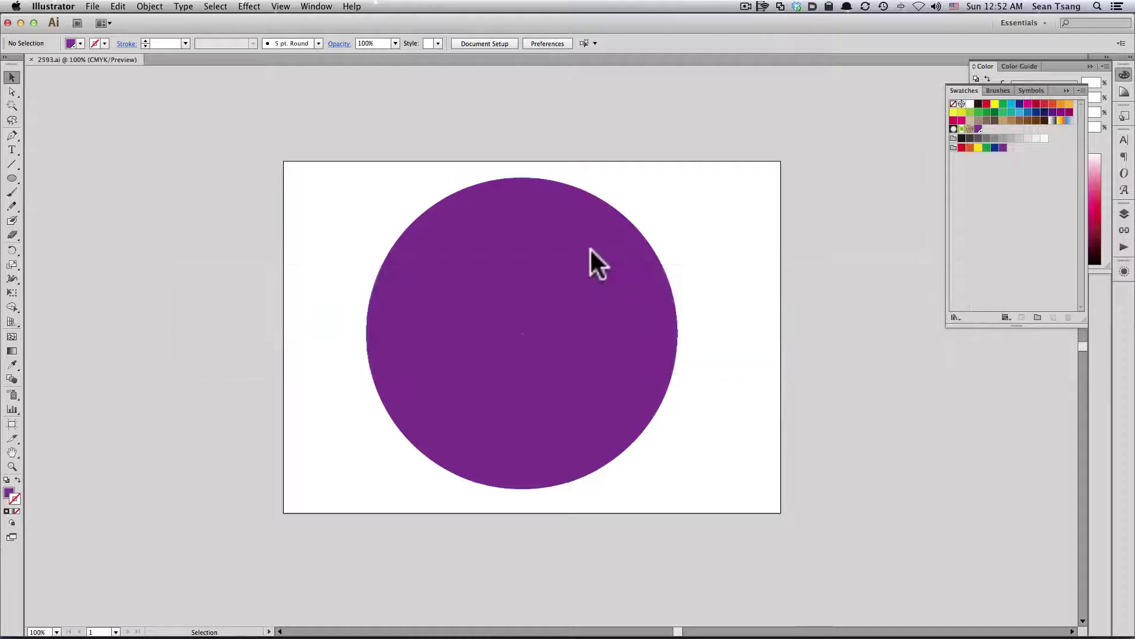
Step: Inspect the circle's PANTONE 2593 C swatch options, keeping Book Color mode, and cancel
left_click(590, 247)
double_click(978, 128)
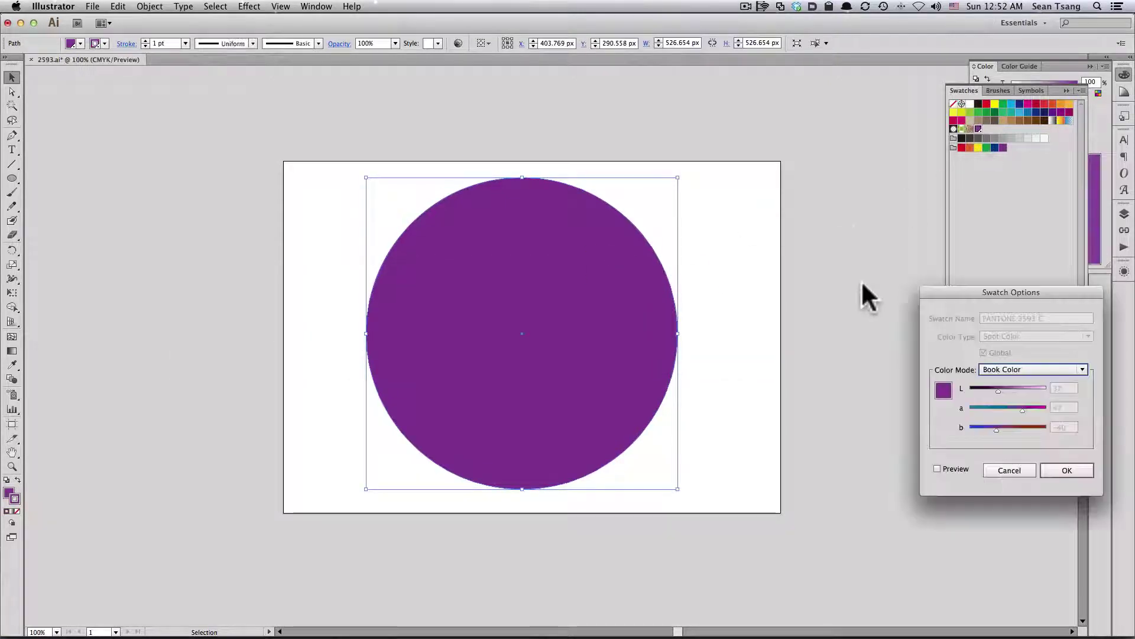
left_click_drag(1005, 293, 828, 168)
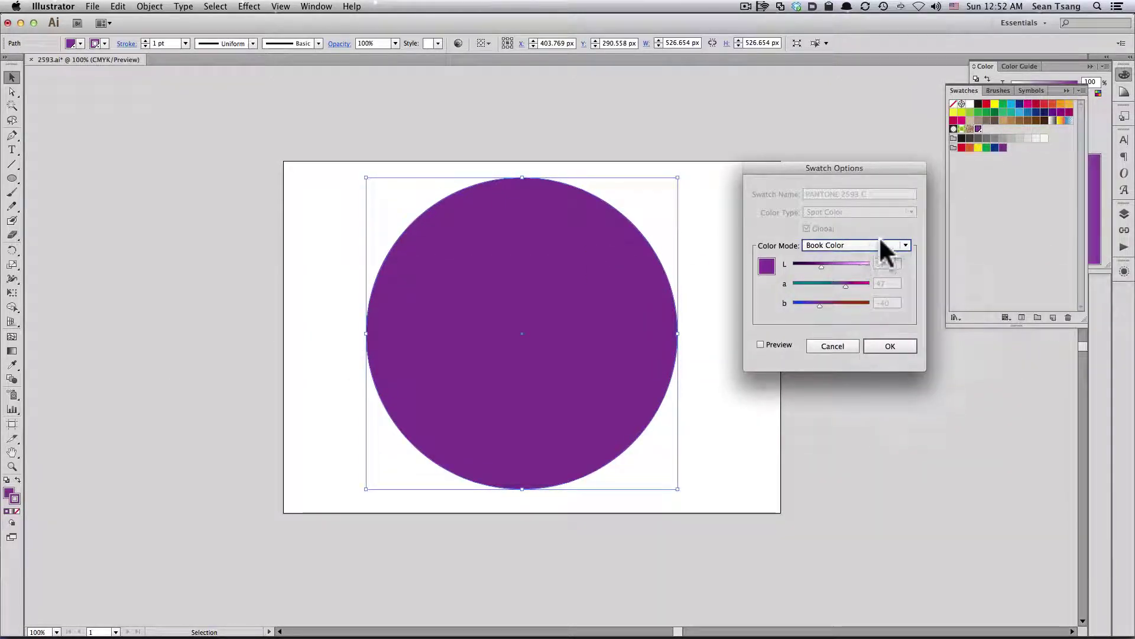
left_click(861, 245)
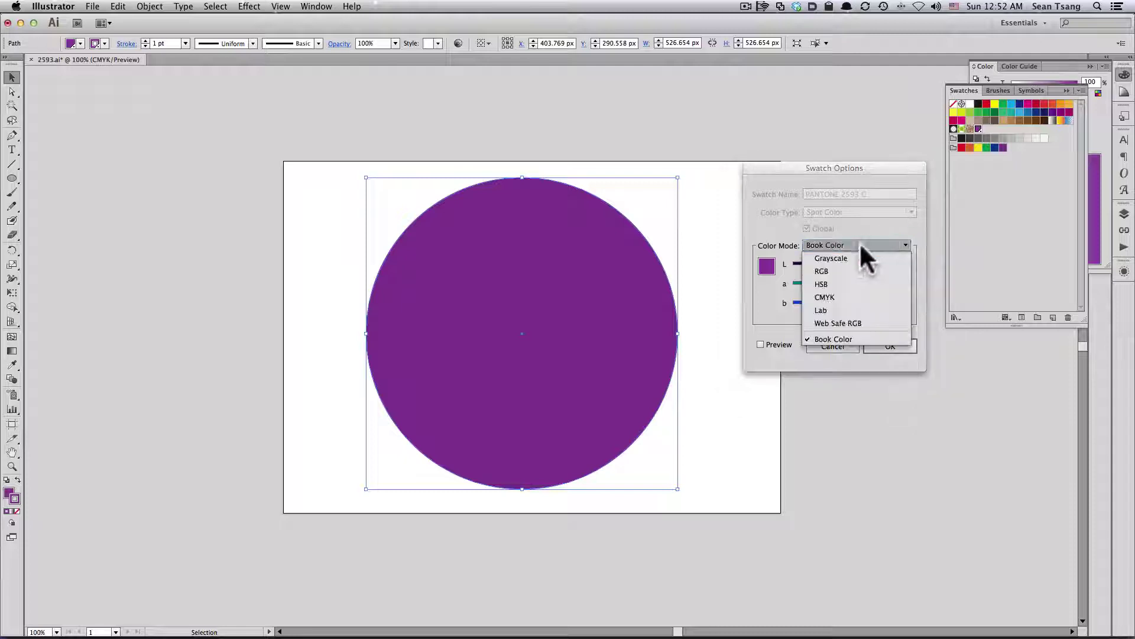
left_click(953, 352)
left_click(891, 346)
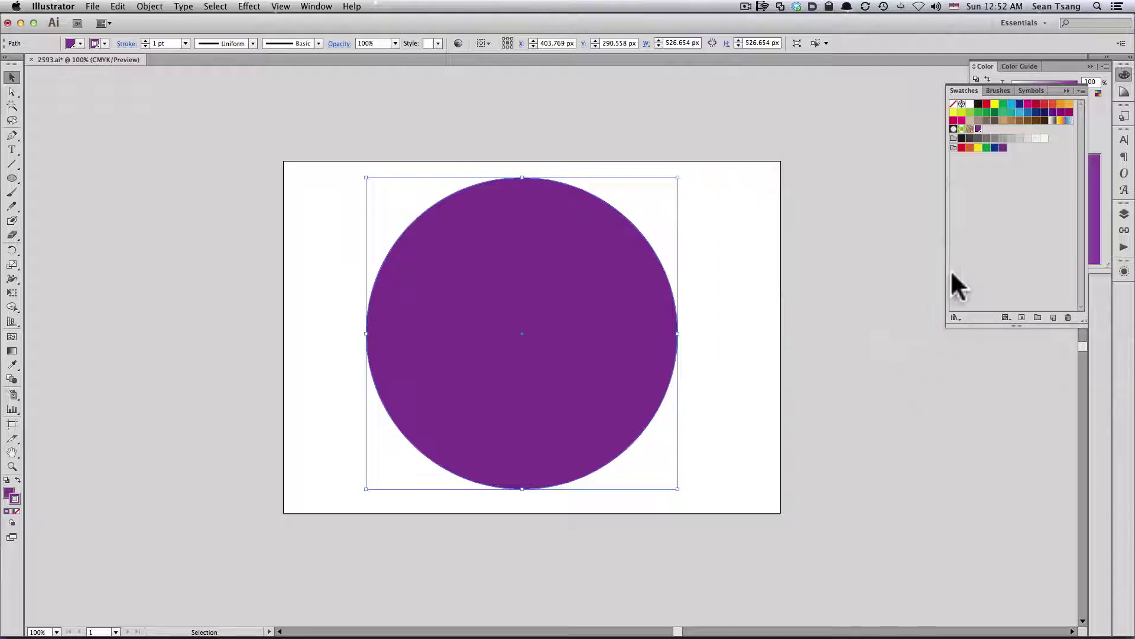
Step: Open the PANTONE+ Solid Coated color book via Open Swatch Library > Color Books
left_click(1081, 90)
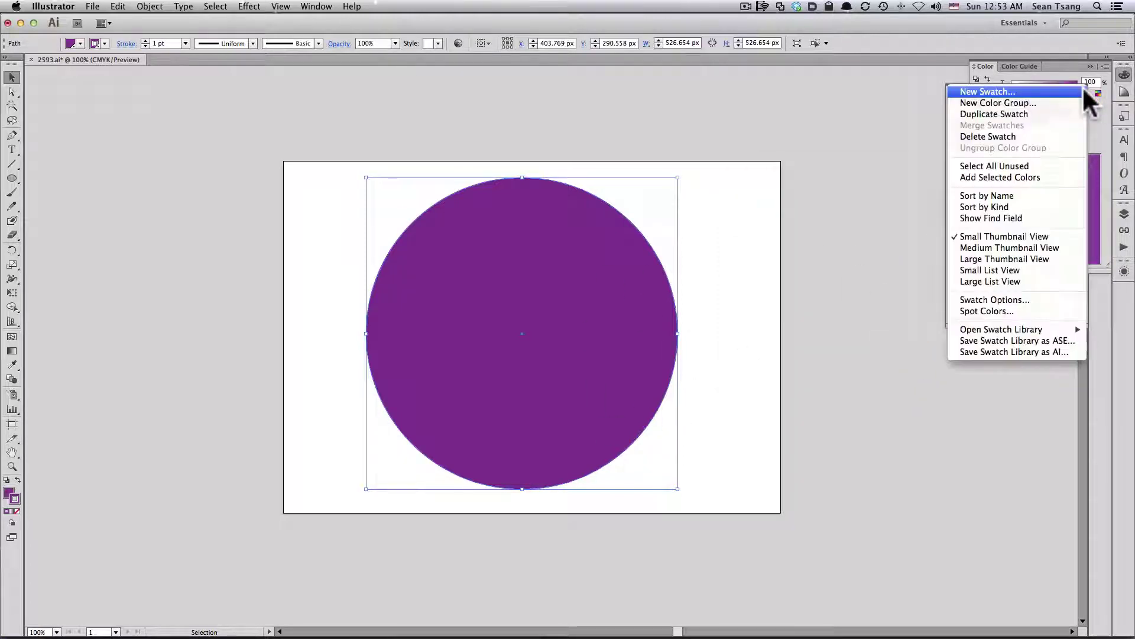
mouse_move(1032, 329)
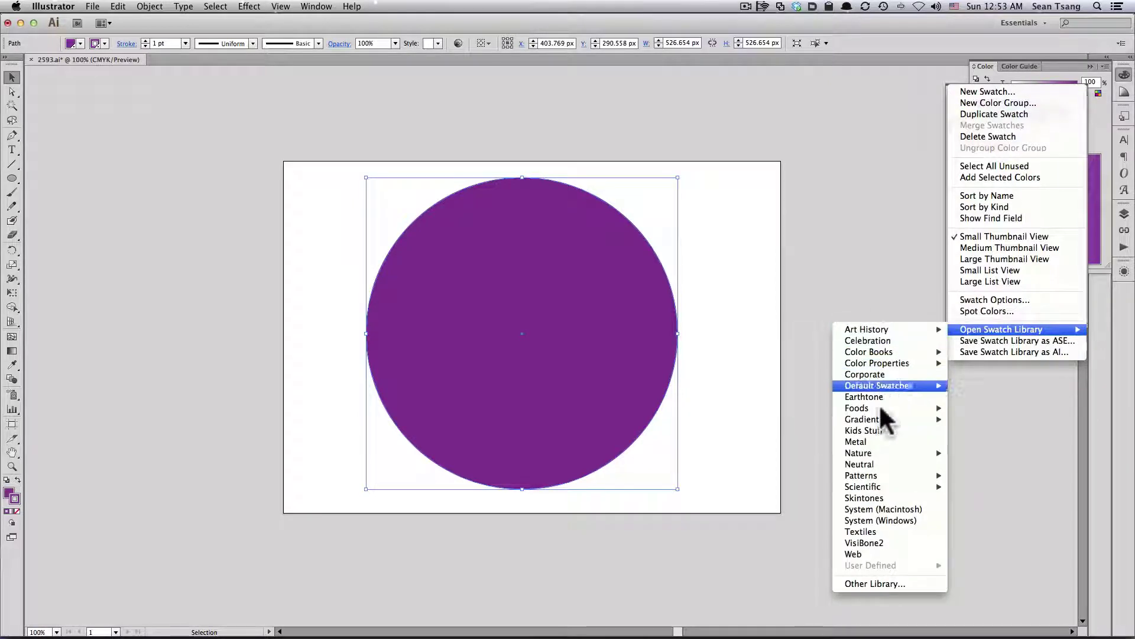
mouse_move(886, 487)
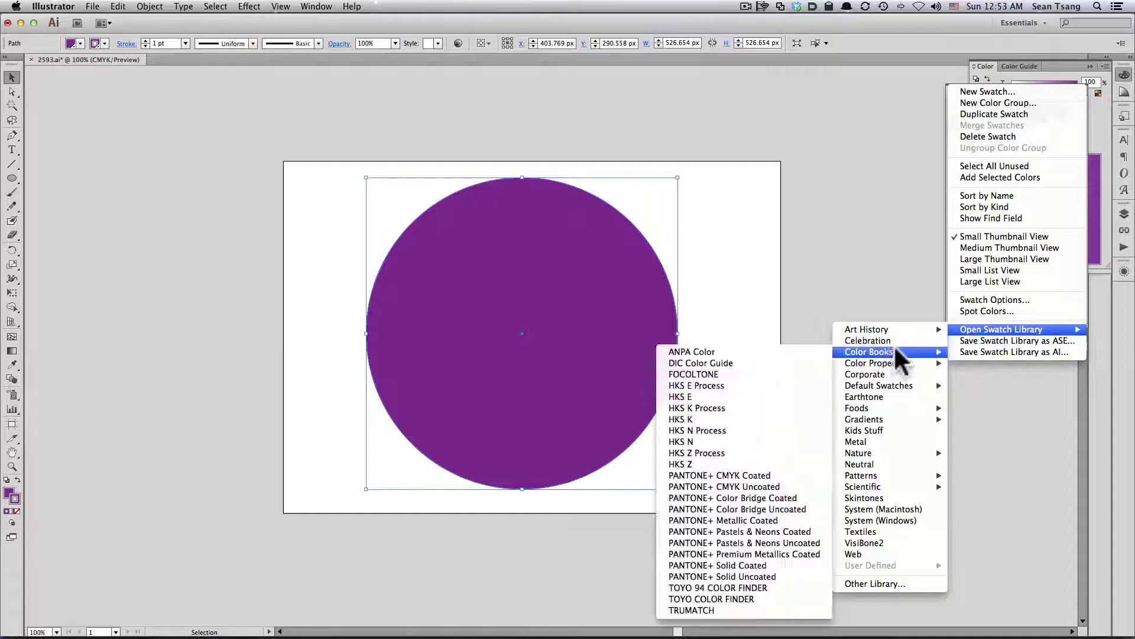
mouse_move(863, 351)
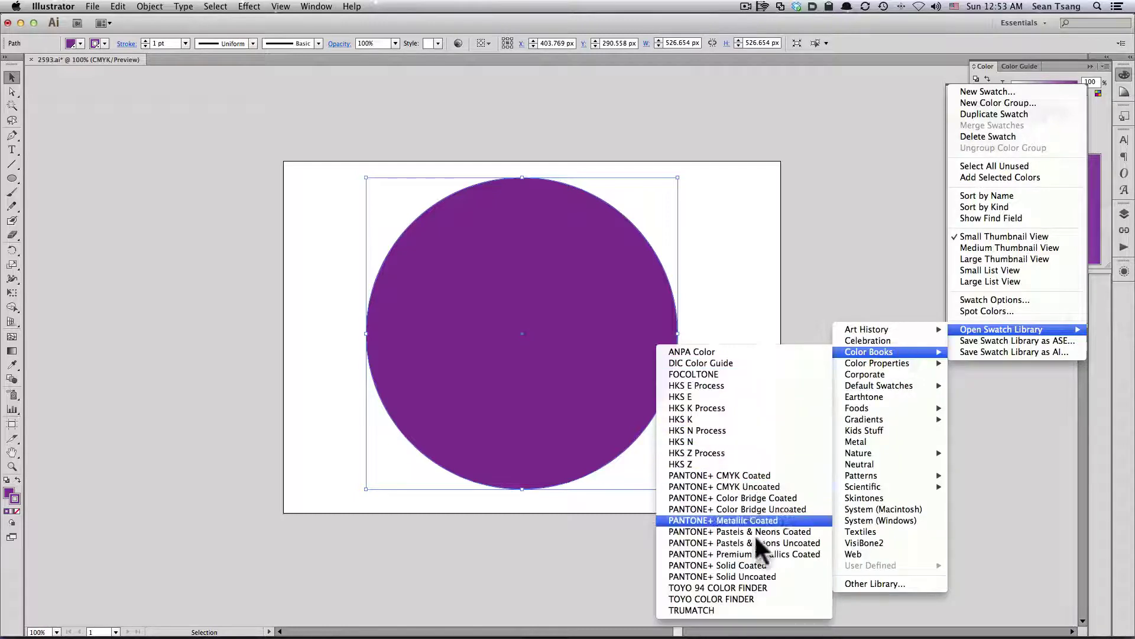
left_click(739, 564)
Step: Pick teal PANTONE 7471 C from the book and swap fill and stroke so the circle fills teal
scroll(645, 367, "down", 5)
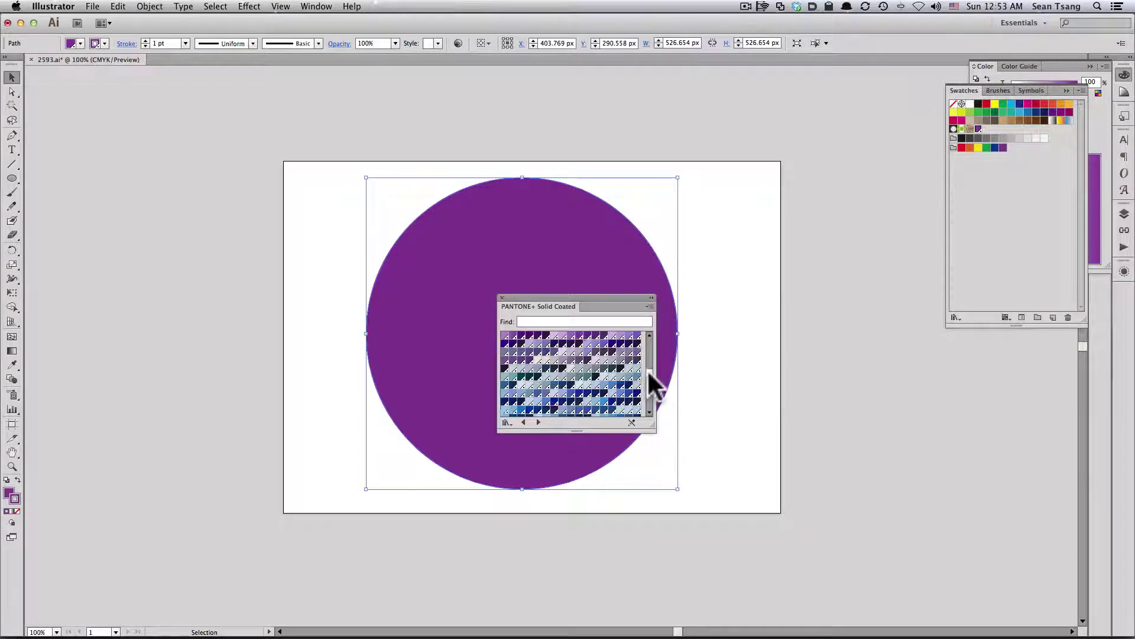
left_click(618, 384)
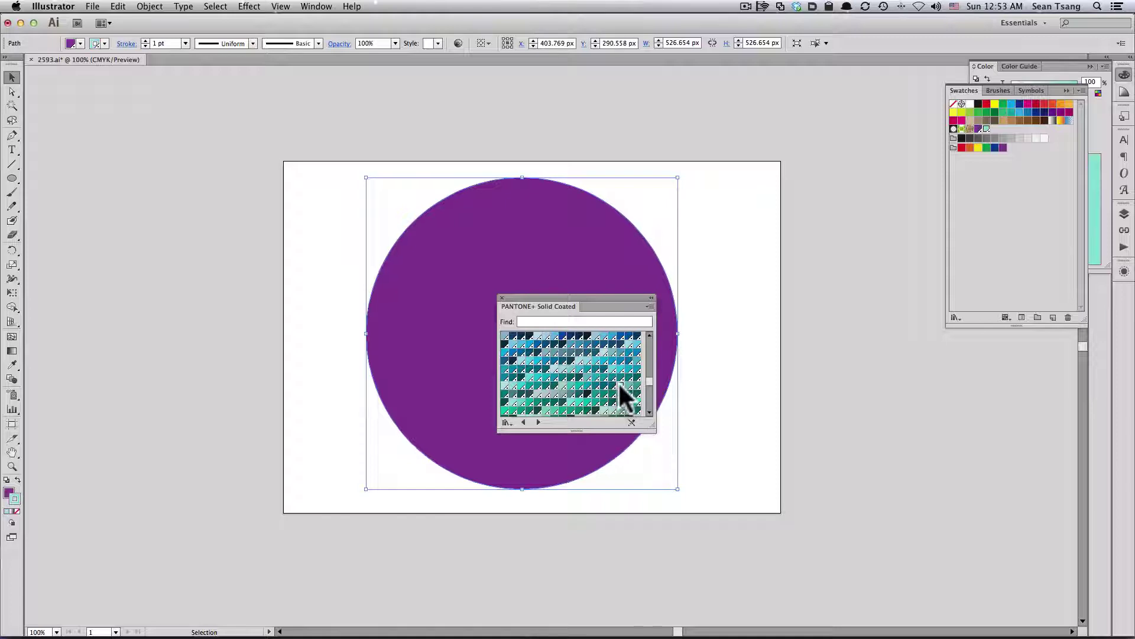
left_click(502, 297)
left_click(798, 236)
left_click(639, 246)
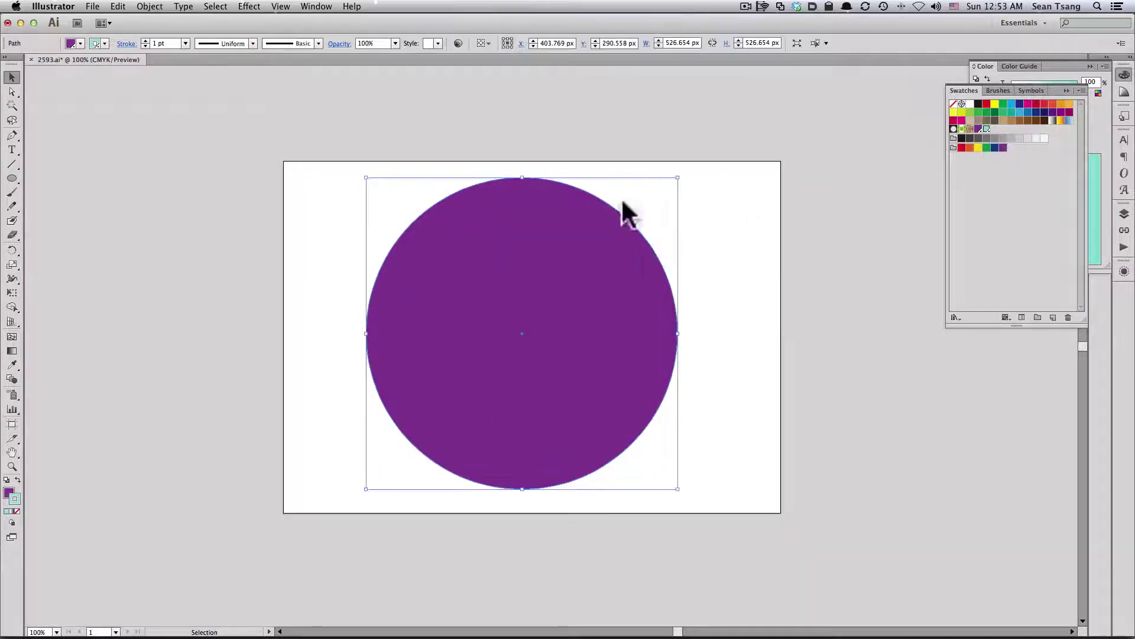
left_click(18, 480)
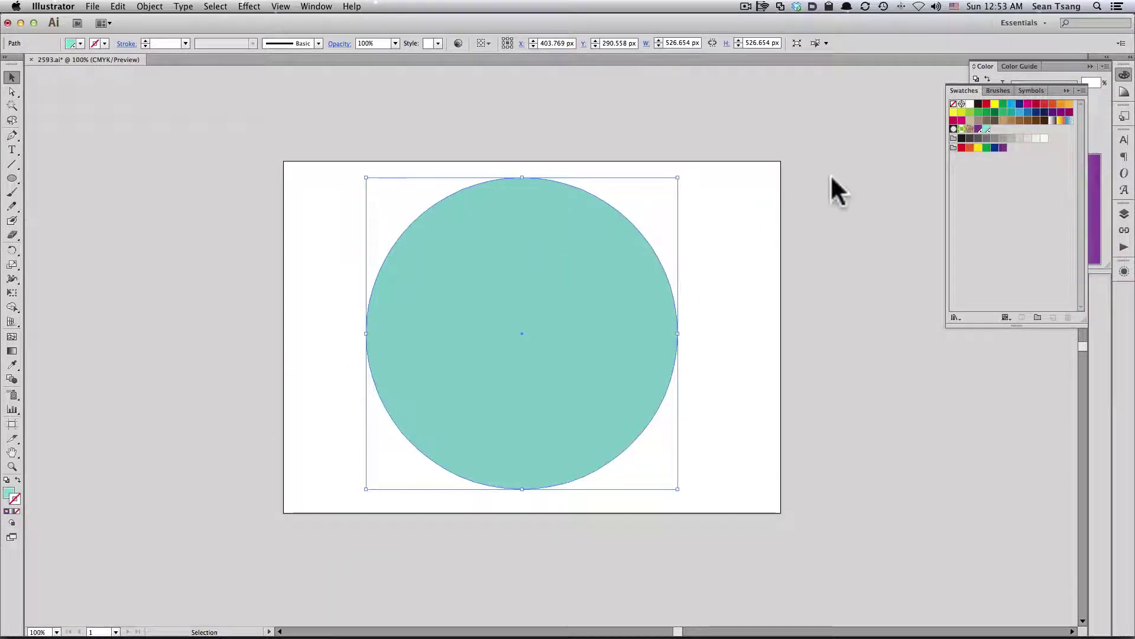
left_click(9, 492)
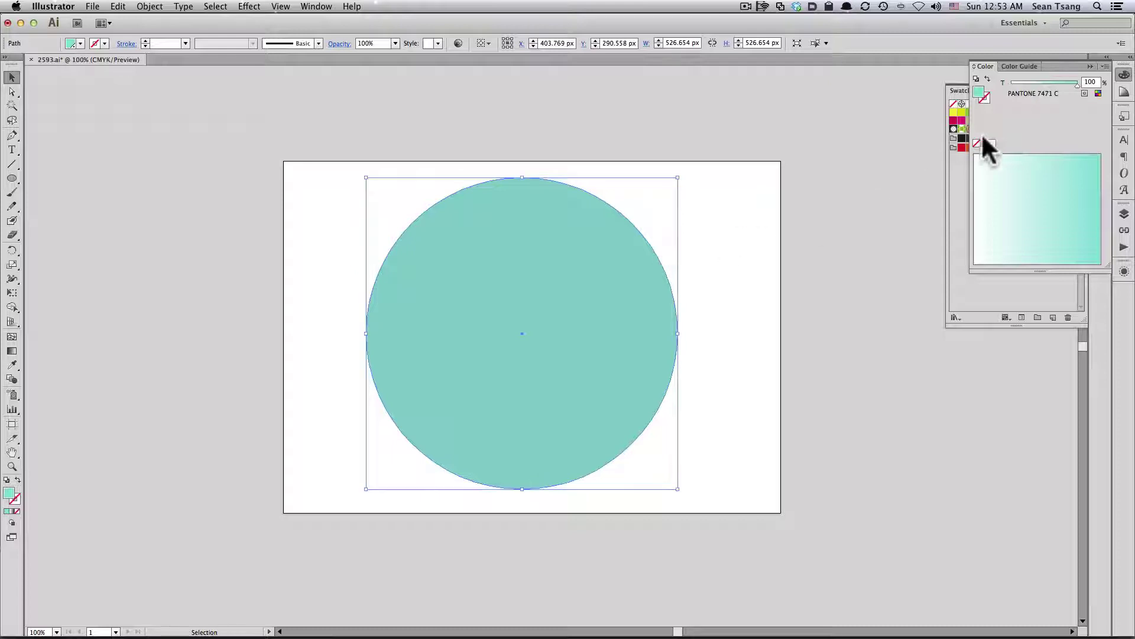
Step: Update the modified 2593.ai link in InDesign so the placed circle shows its teal colour
key("a")
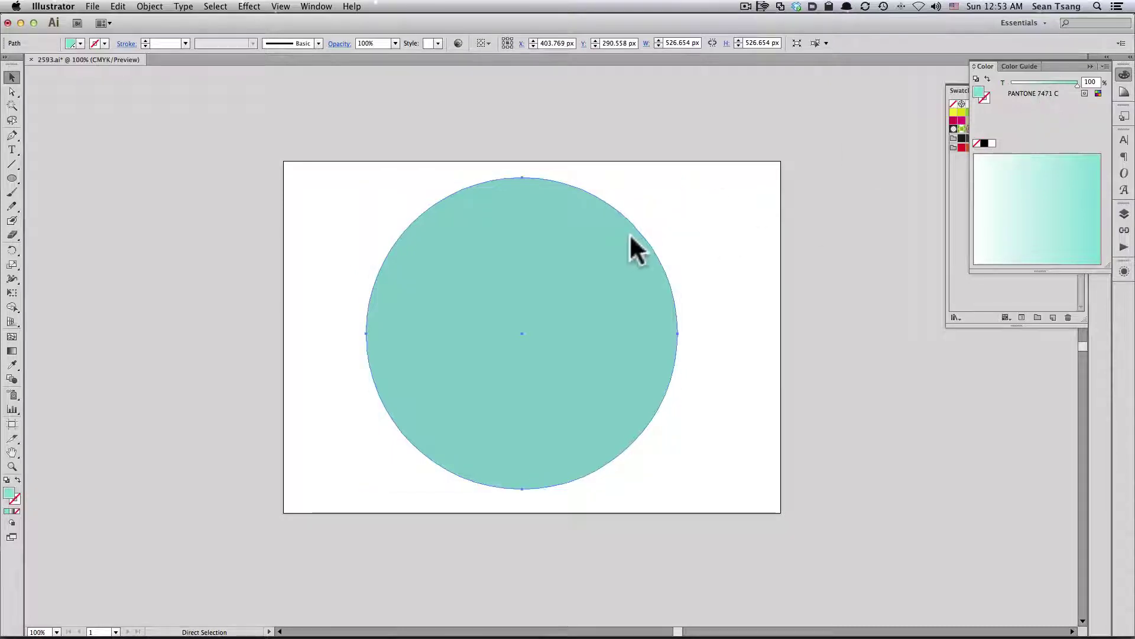
key("super+Tab")
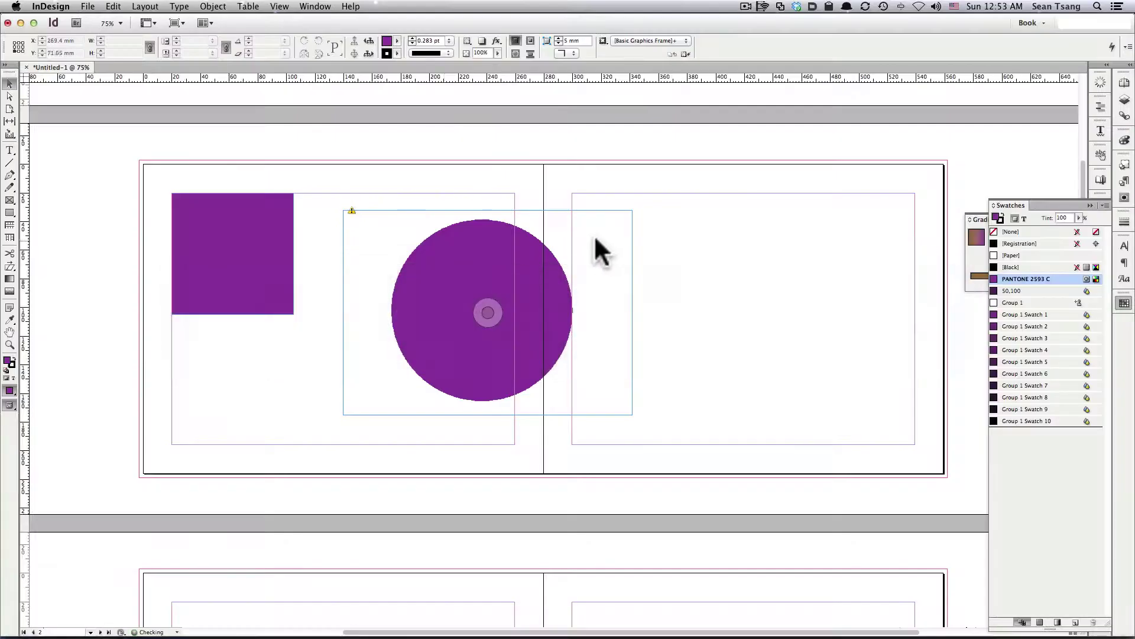
left_click(520, 279)
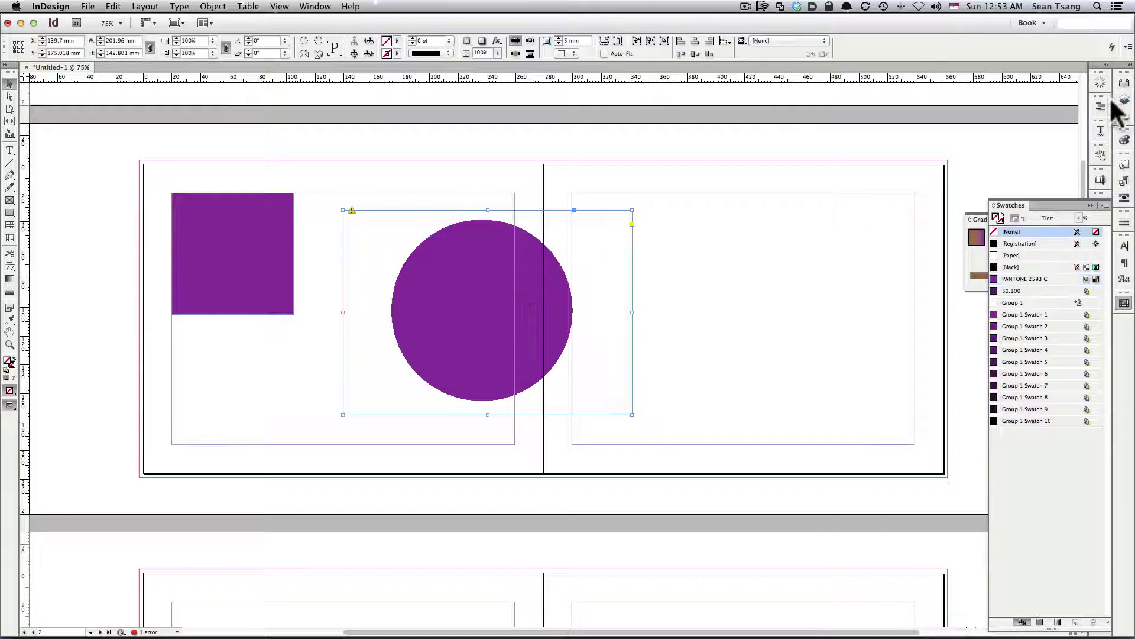
left_click(1125, 115)
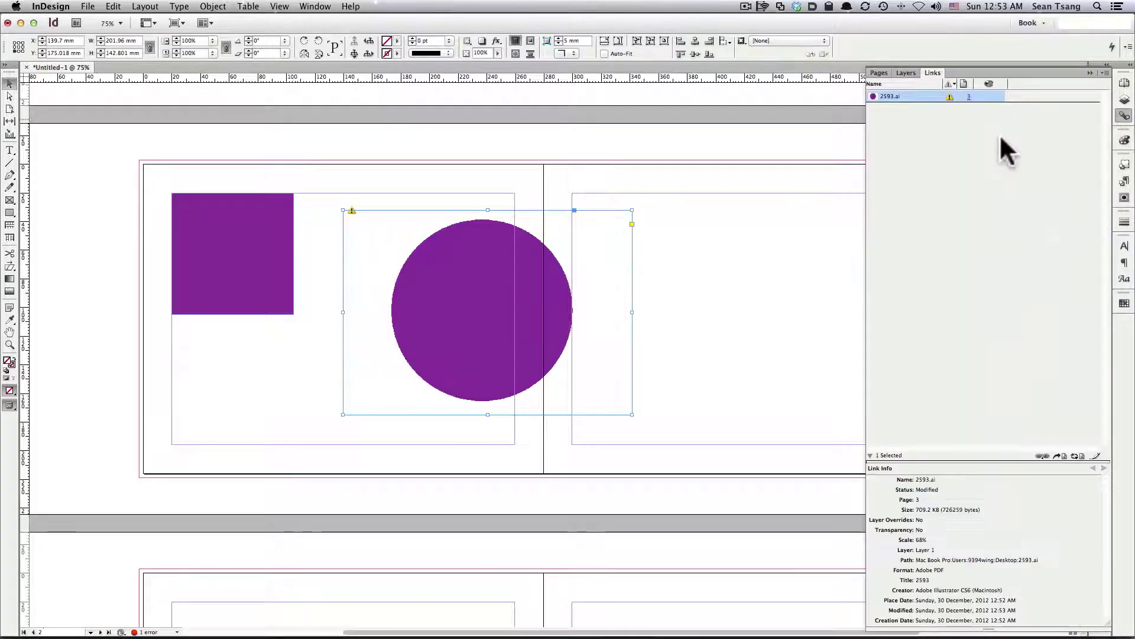
left_click(1077, 455)
key("super+shift+a")
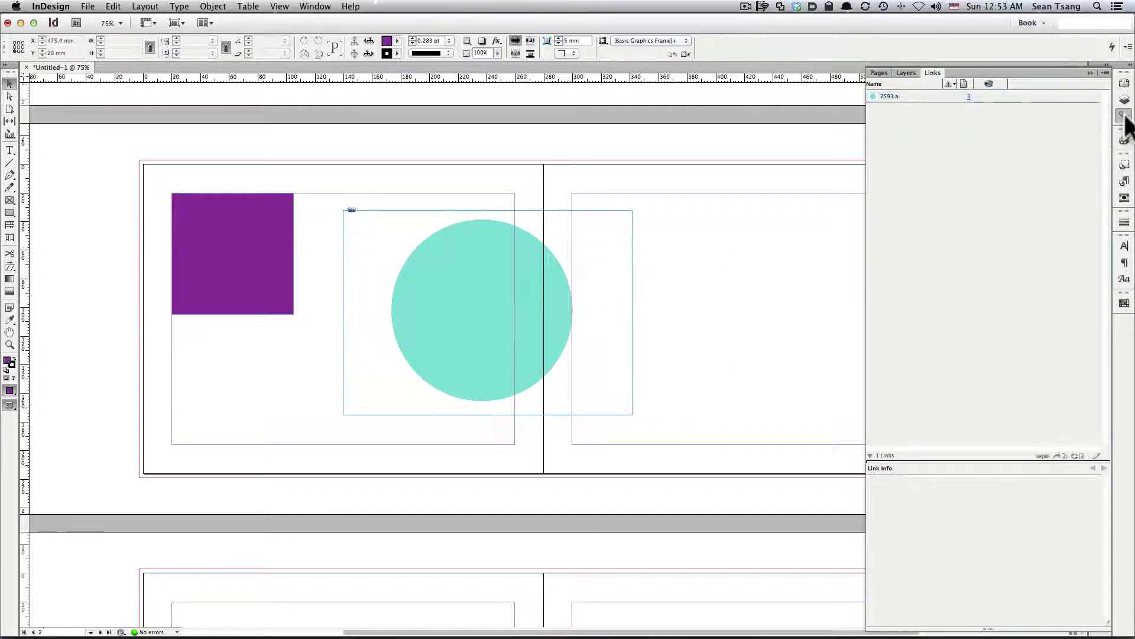
left_click(1124, 115)
left_click(1124, 303)
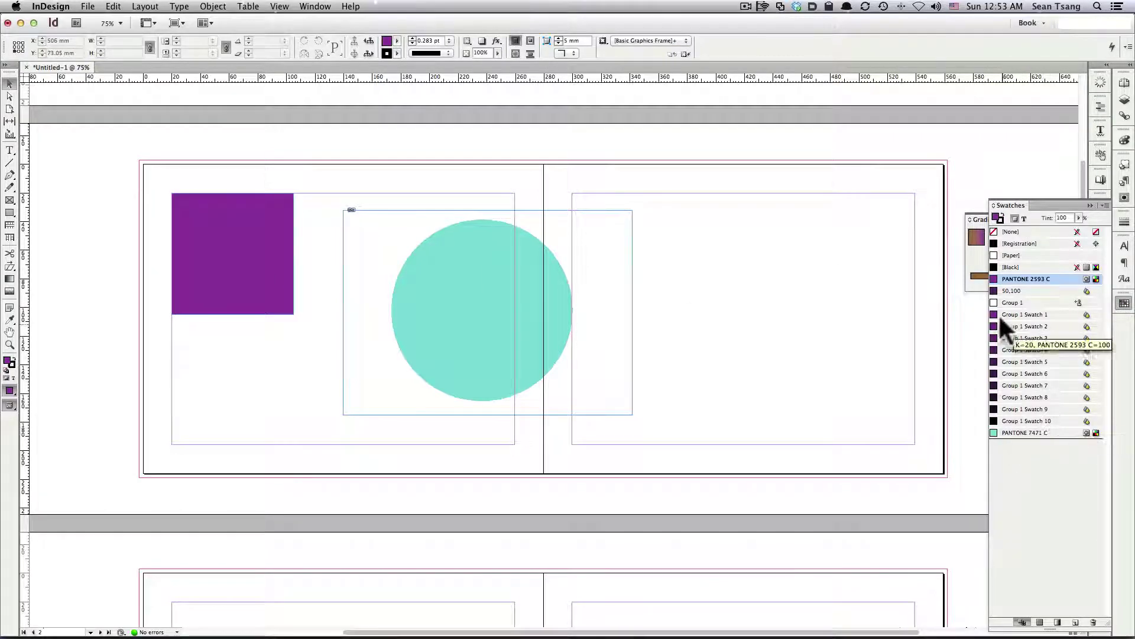
Step: Change the PANTONE 2593 C swatch to PANTONE 7470 C
double_click(1023, 277)
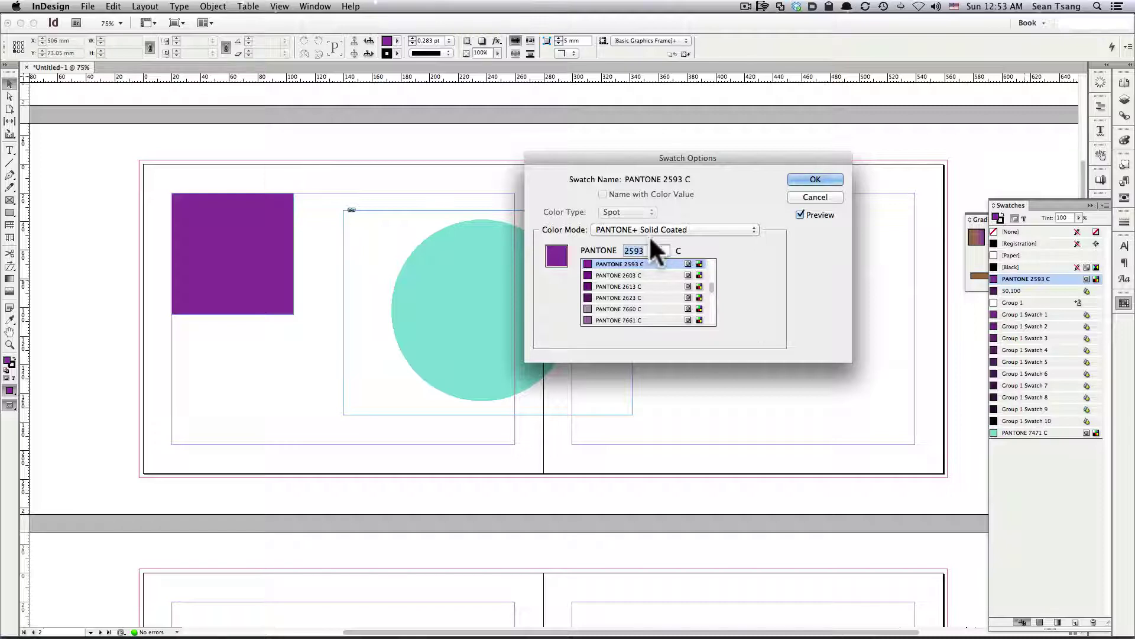
type("7470")
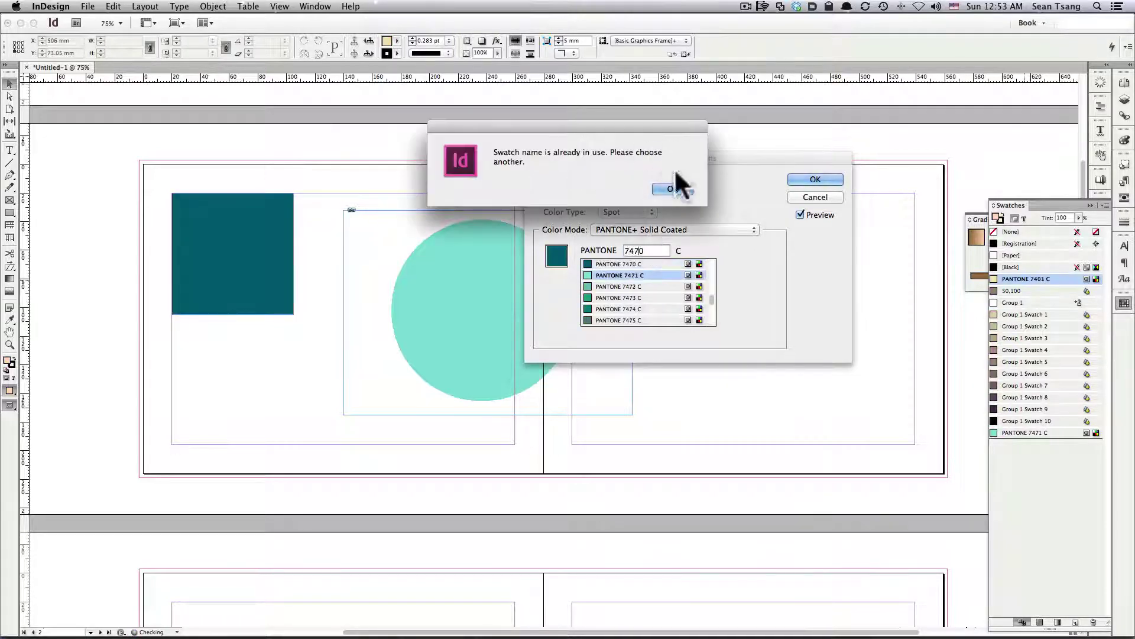
left_click(677, 188)
left_click(811, 180)
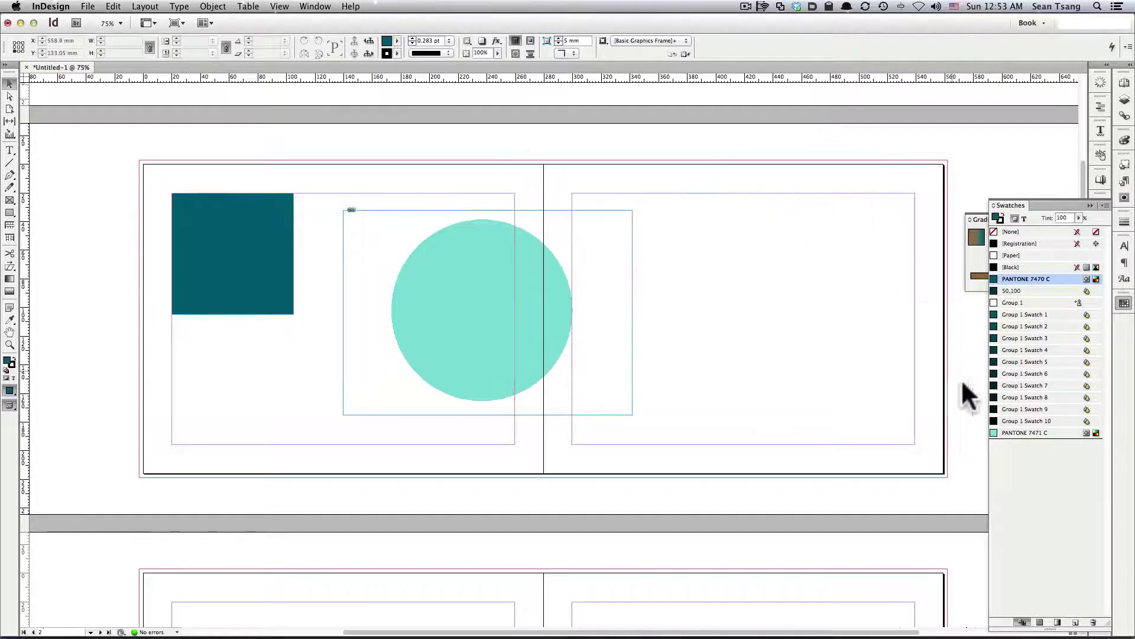
Step: Merge PANTONE 7470 C into PANTONE 7471 C with Merge Swatches
left_click_drag(1056, 458, 1038, 427)
left_click(1047, 435)
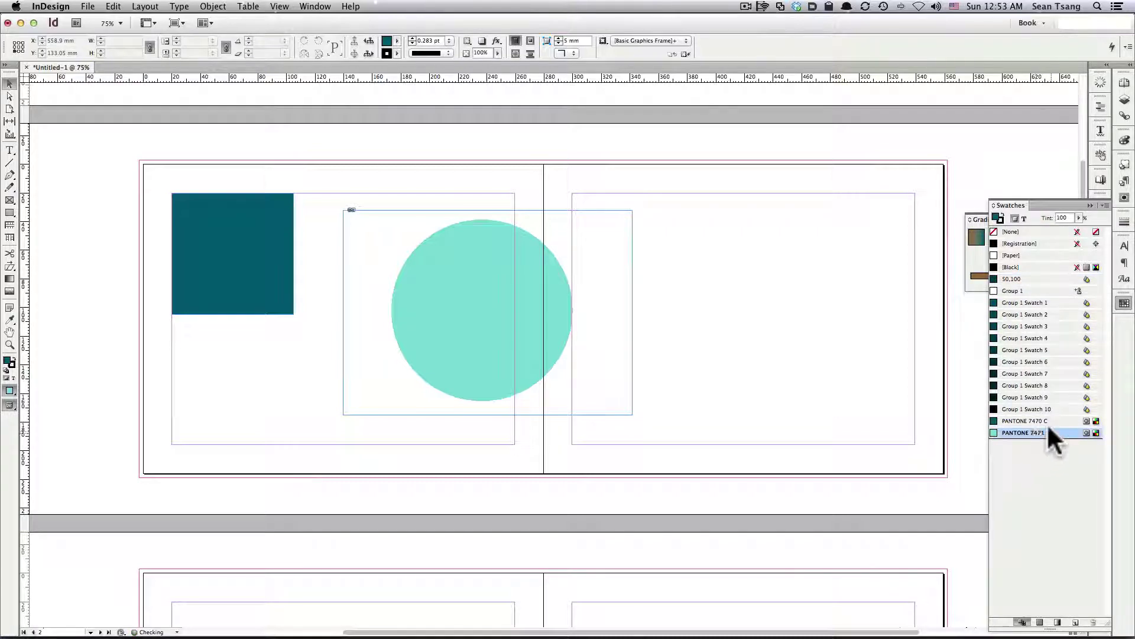
left_click(1056, 421, "shift")
left_click(1104, 205)
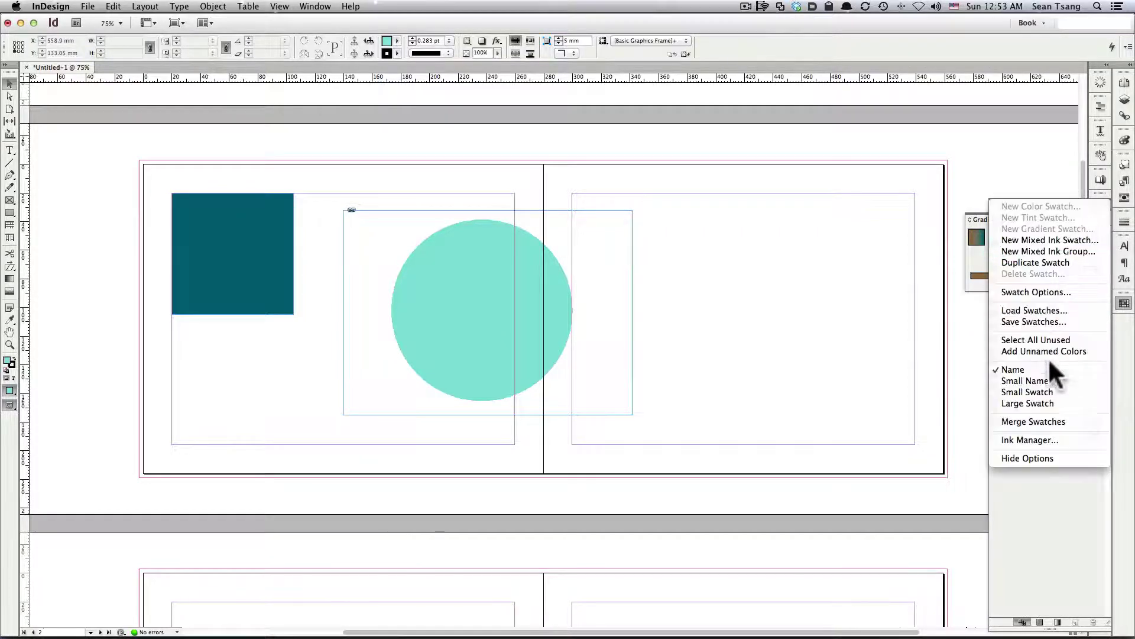
left_click(1046, 421)
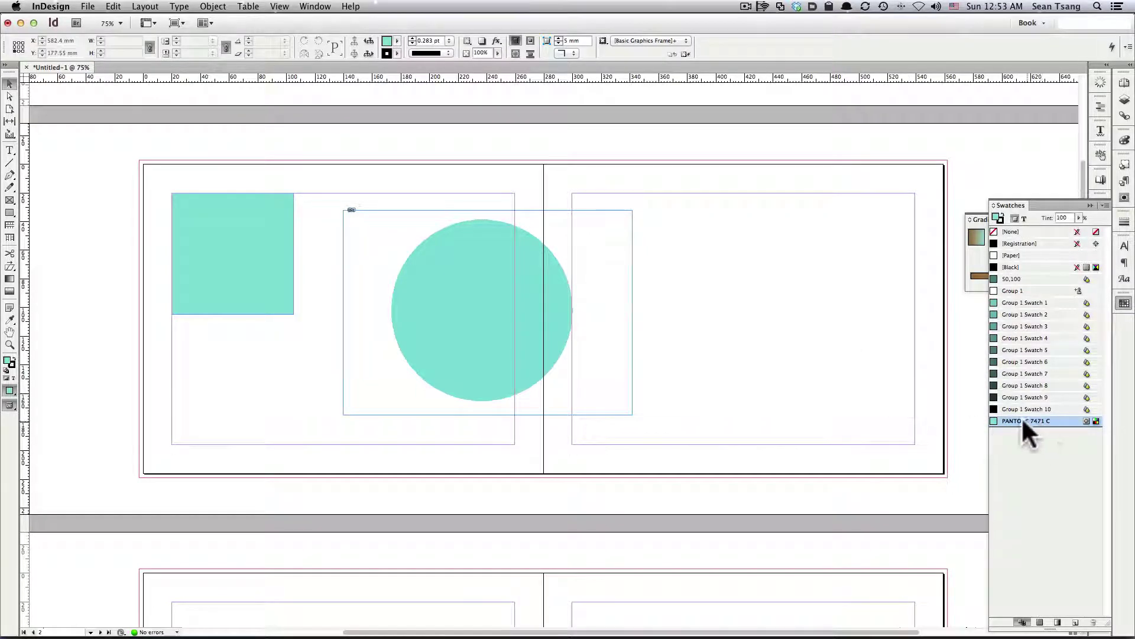
Step: Check the PANTONE 7471 C swatch settings, then select the teal circle's frame
double_click(1034, 420)
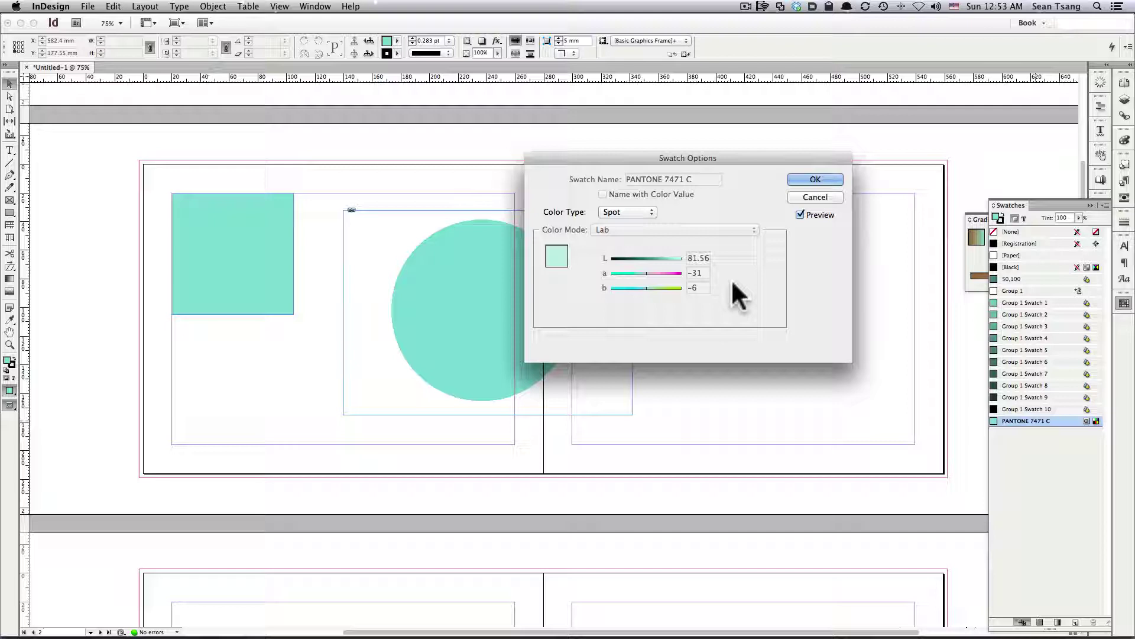
left_click(811, 180)
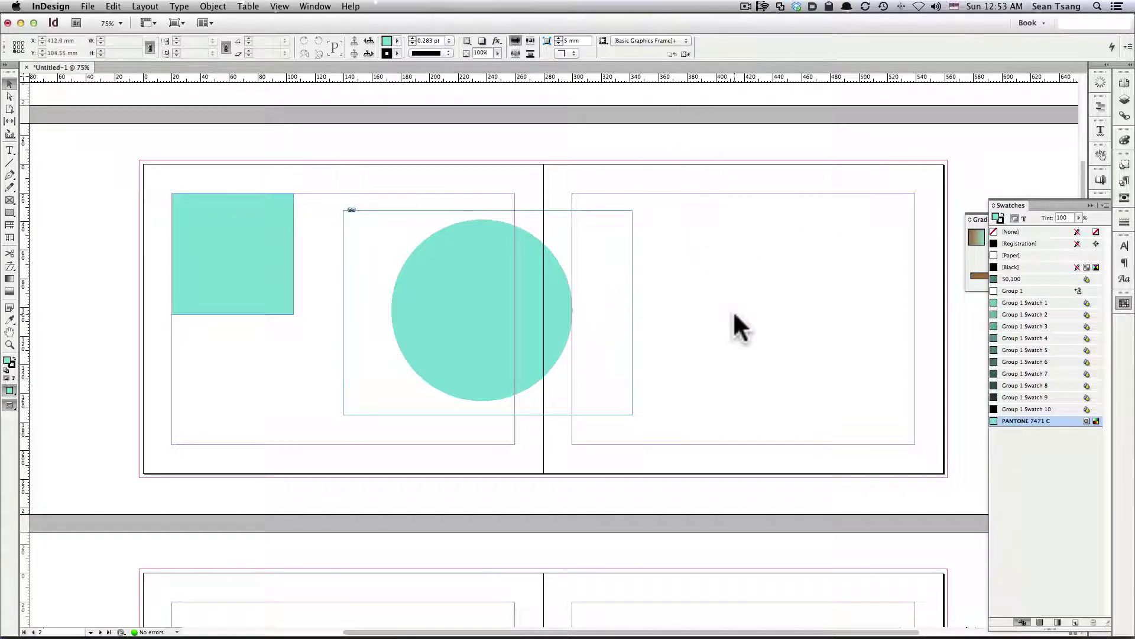
scroll(629, 370, "left", 2)
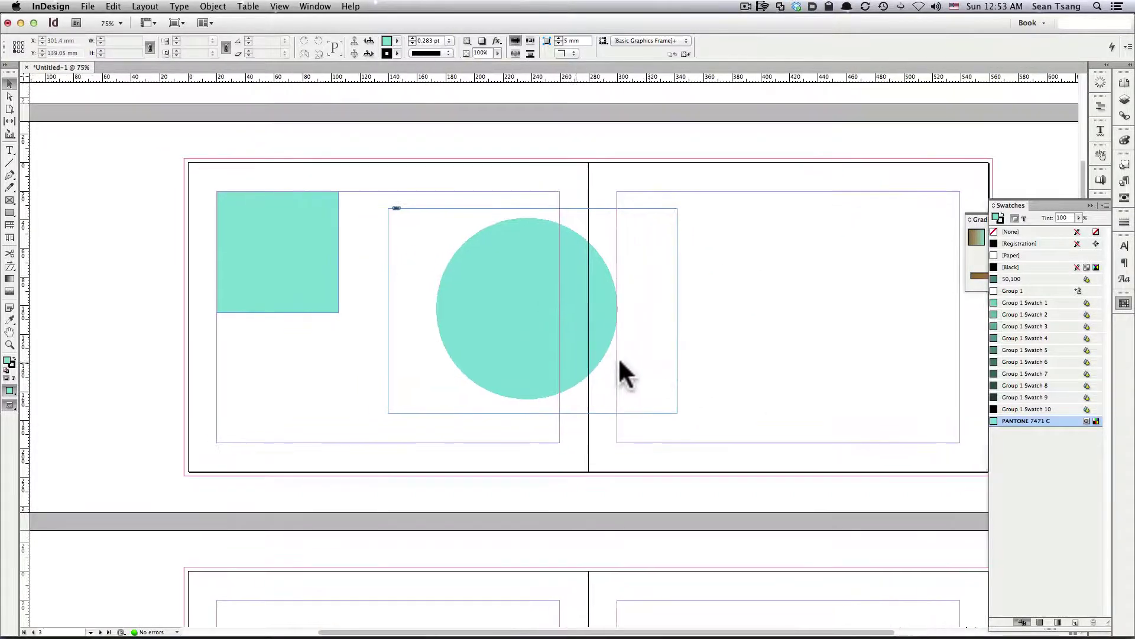
left_click(613, 364)
left_click(613, 364)
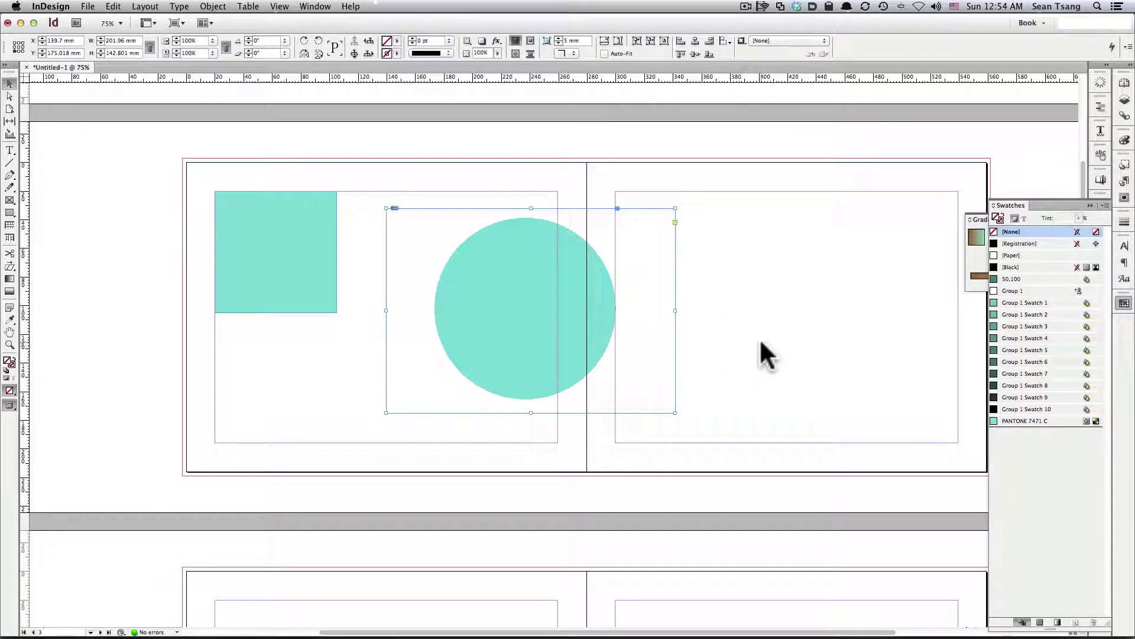
Step: Drag indd_basic5.jpg from the bw folder onto the top of the left page
left_click(763, 278)
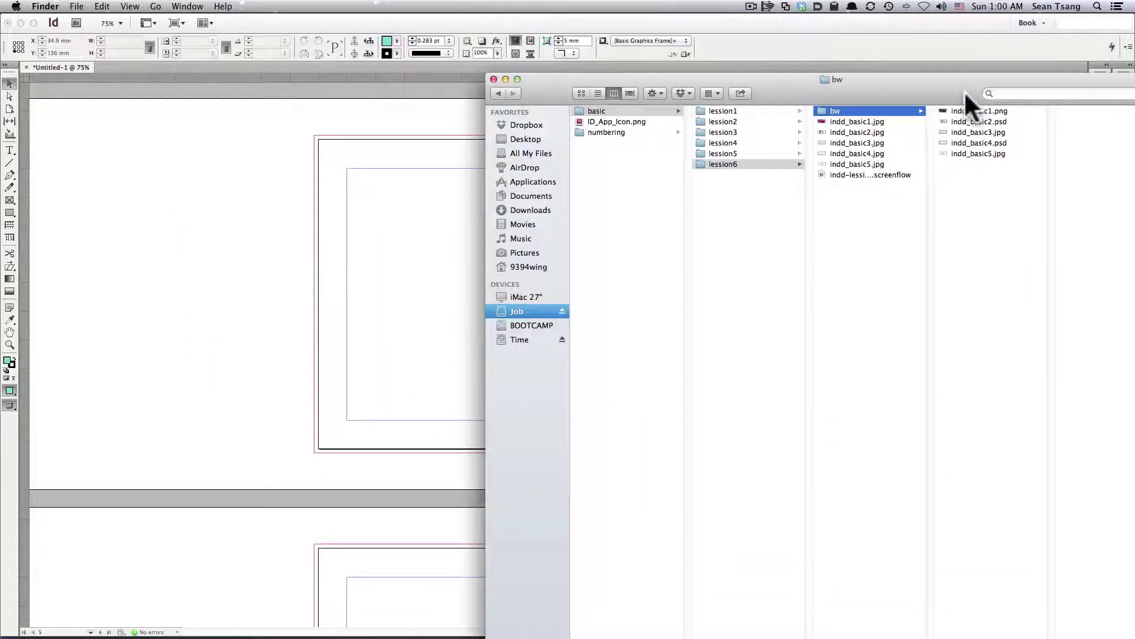
left_click_drag(964, 91, 966, 205)
left_click(986, 266)
left_click_drag(967, 275, 427, 170)
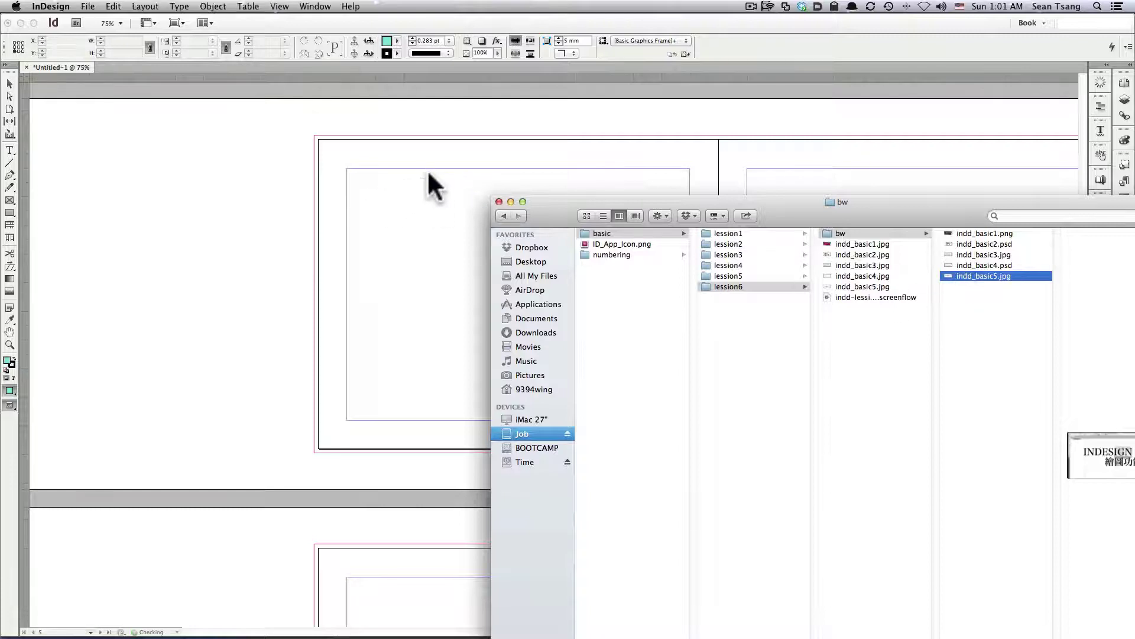
left_click_drag(596, 284, 650, 263)
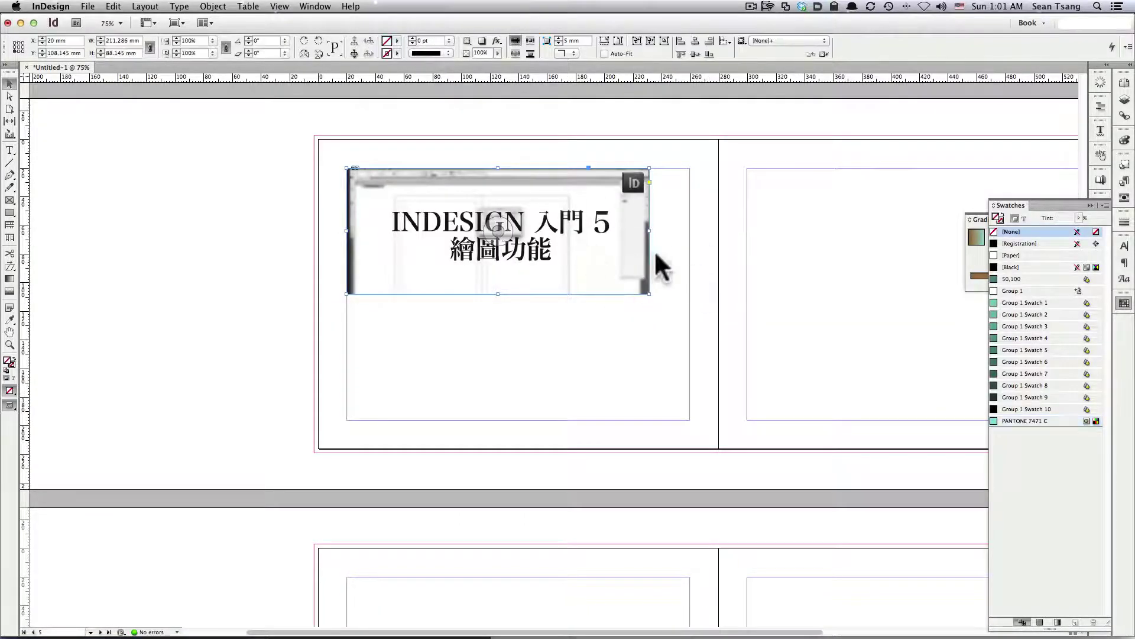
Step: Fill the indd_basic5.jpg title image's frame with teal Group 1 Swatch 1 and zoom in
left_click(662, 235)
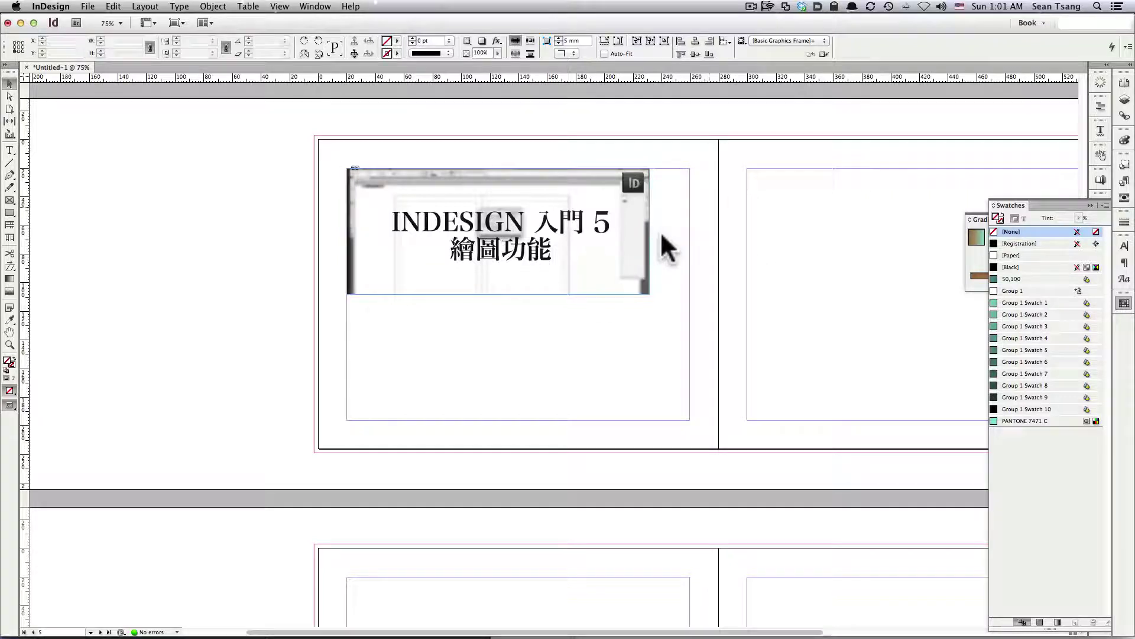
left_click(619, 233)
left_click(402, 179)
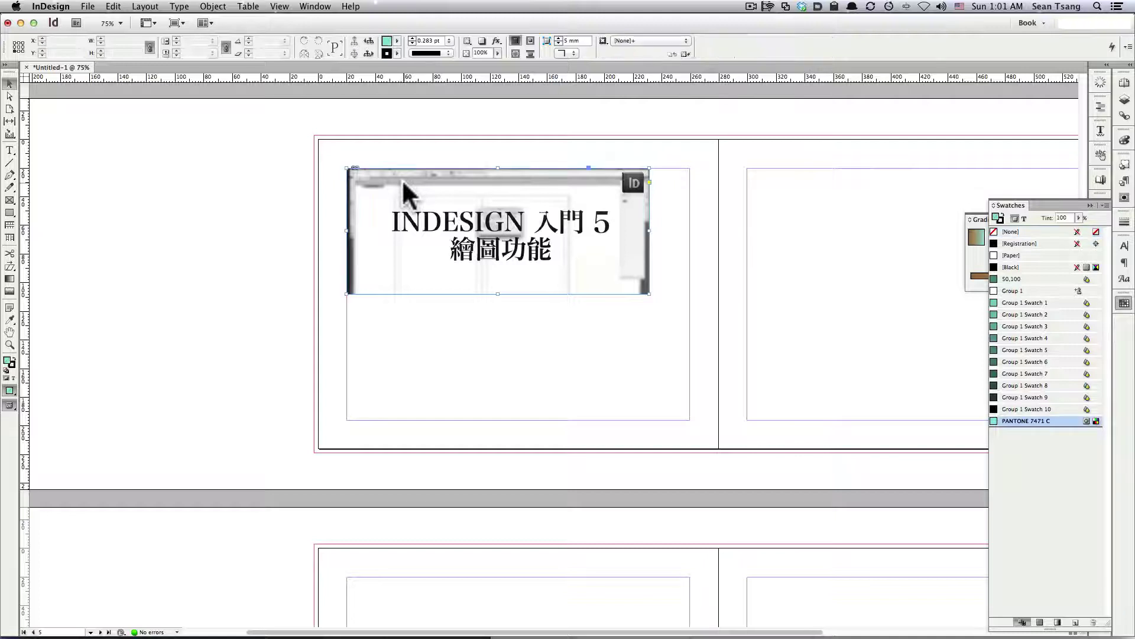
left_click(1012, 302)
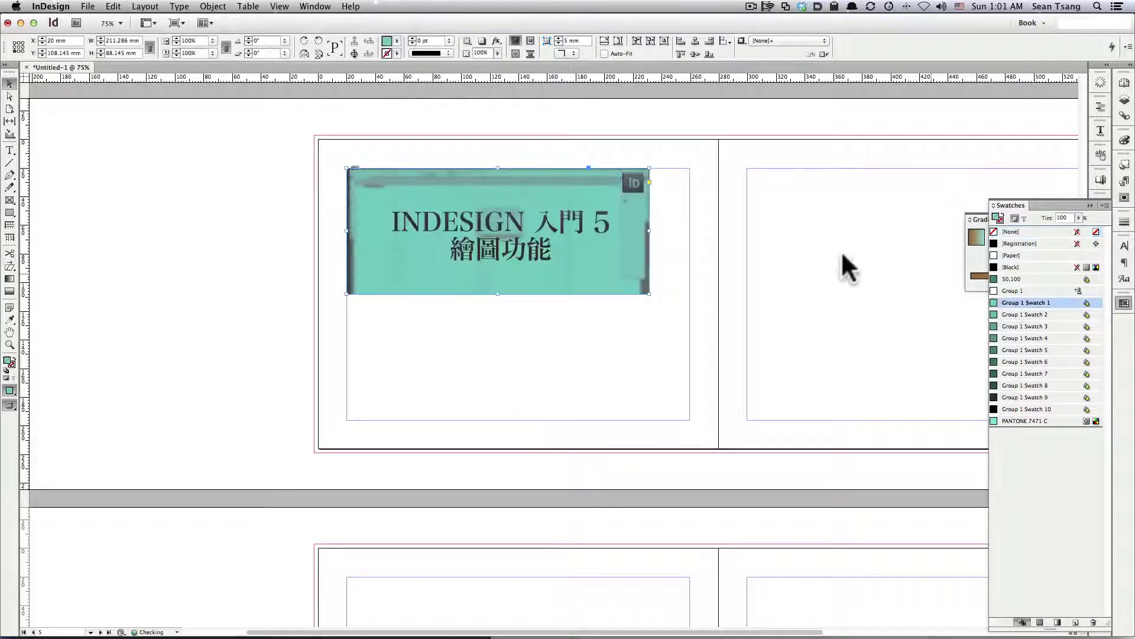
left_click_drag(293, 136, 770, 359)
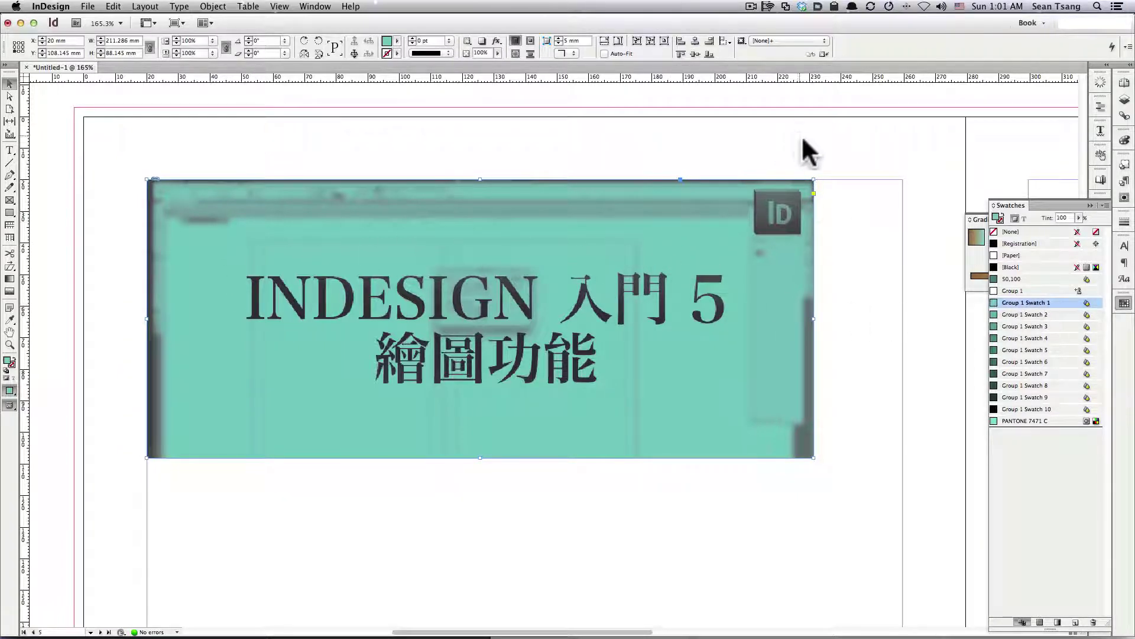
left_click(825, 166)
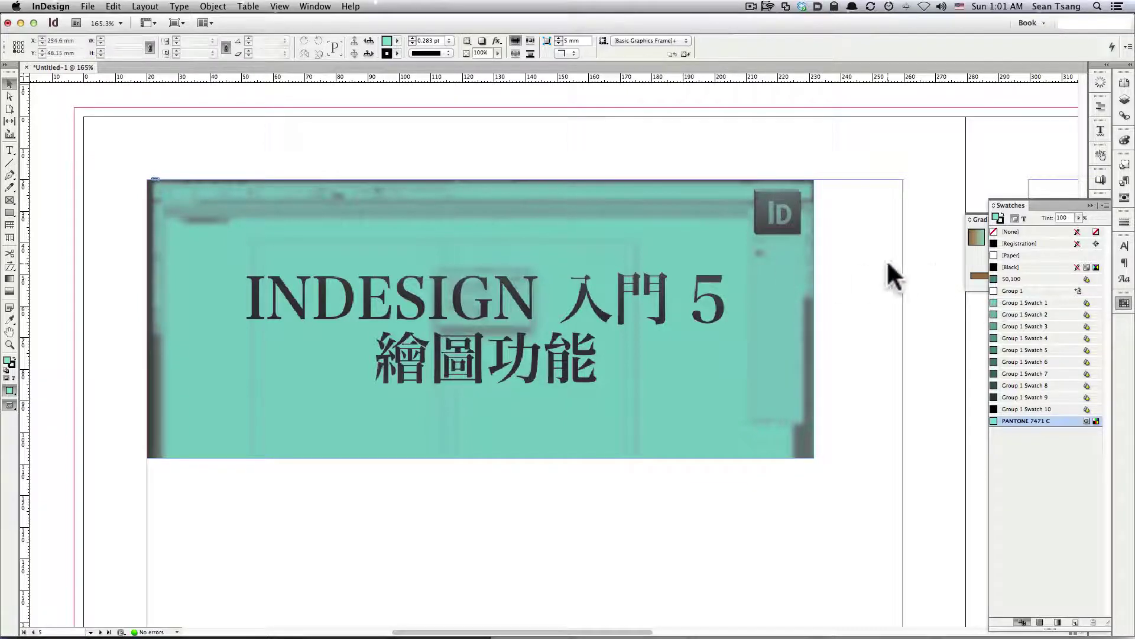
left_click(1036, 278)
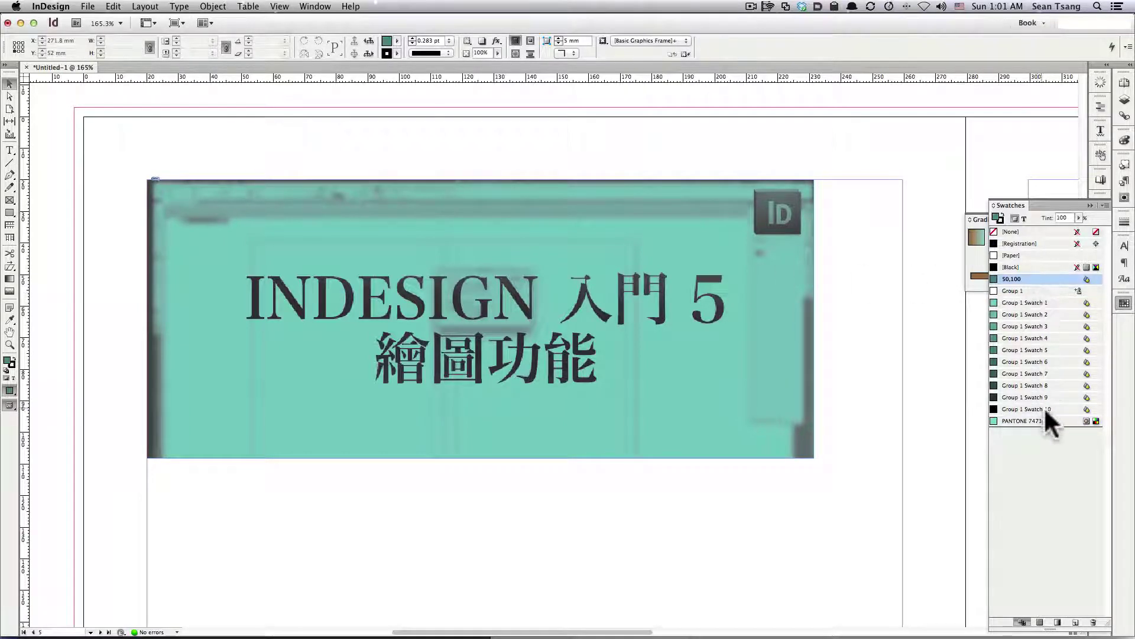
Step: Fill the screenshot's frame with PANTONE 7471 C at 78% tint
left_click(1104, 205)
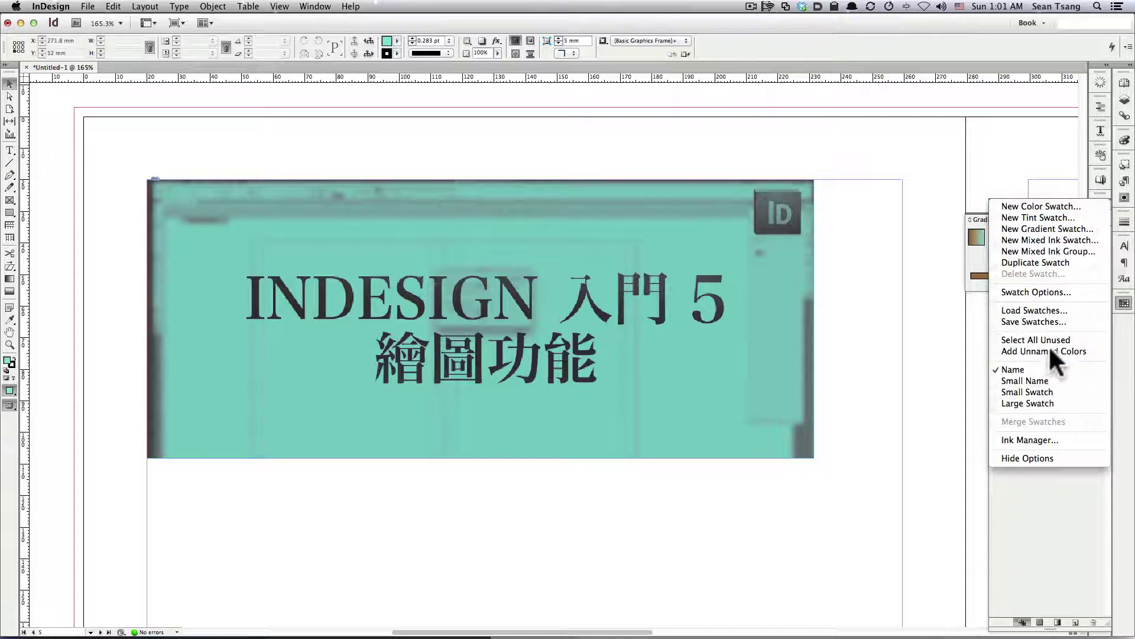
left_click(1058, 239)
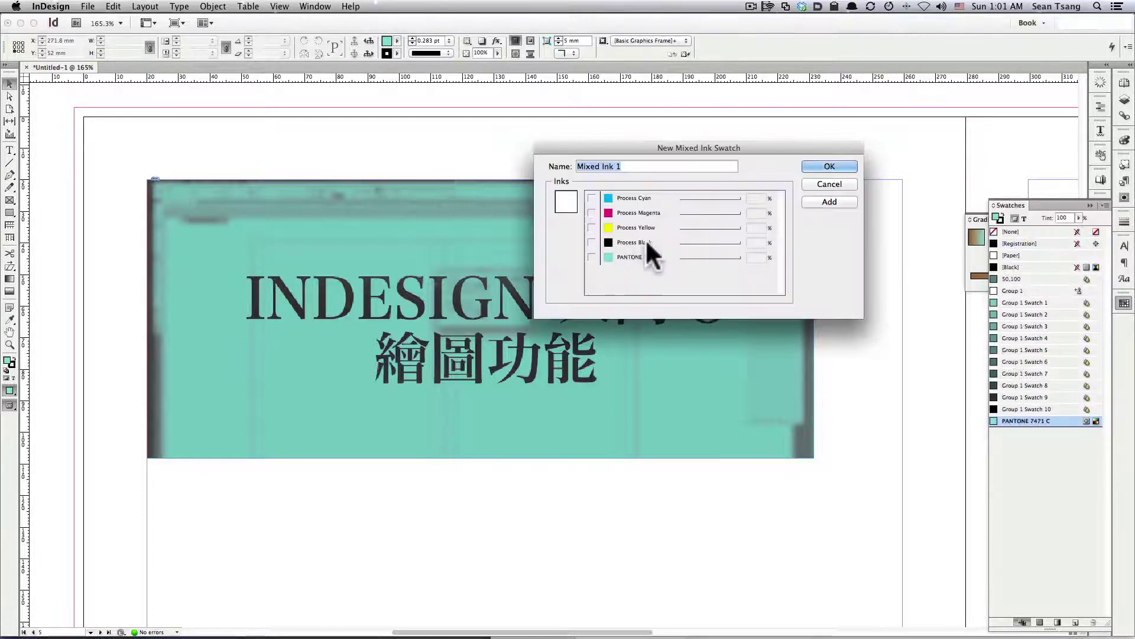
left_click(830, 184)
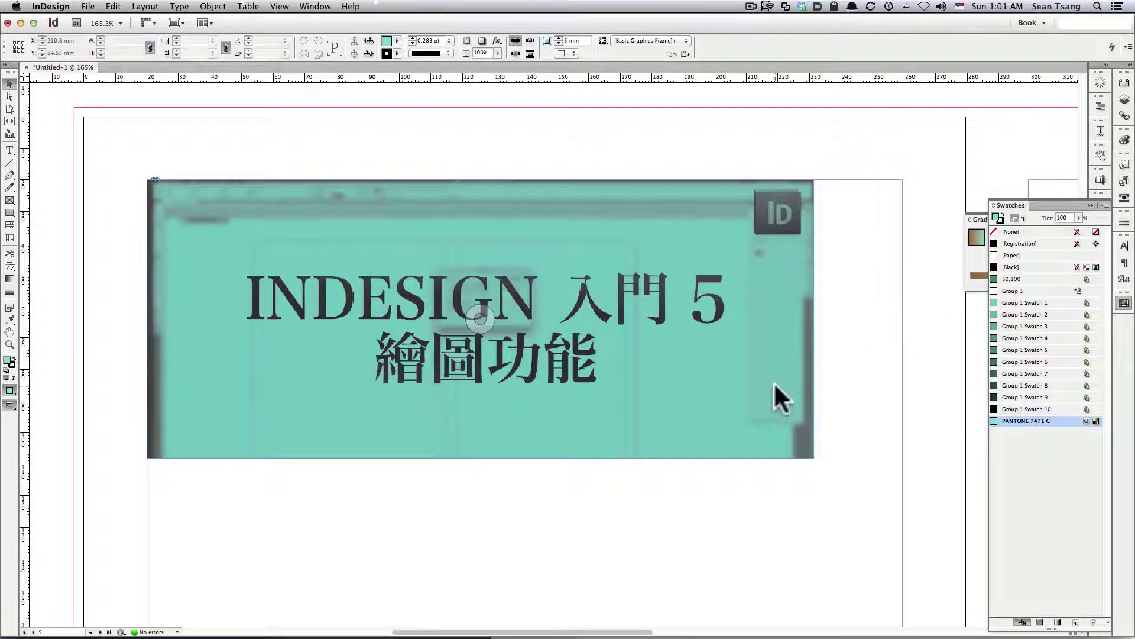
left_click(790, 344)
left_click(1028, 419)
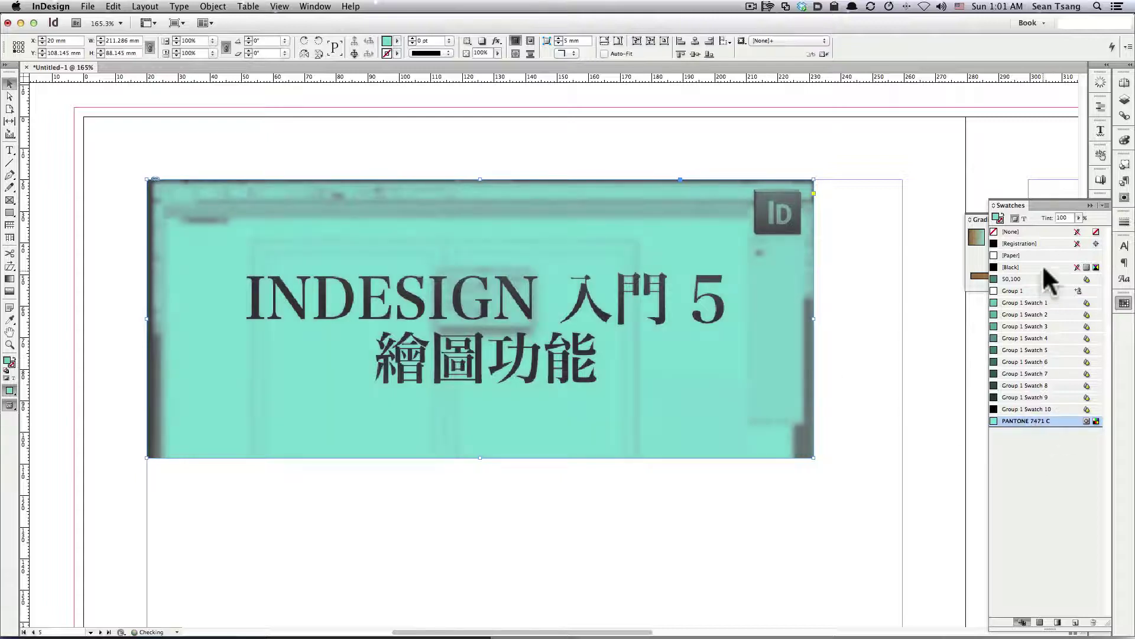
left_click(1077, 218)
left_click_drag(1074, 226, 1041, 226)
left_click(865, 241)
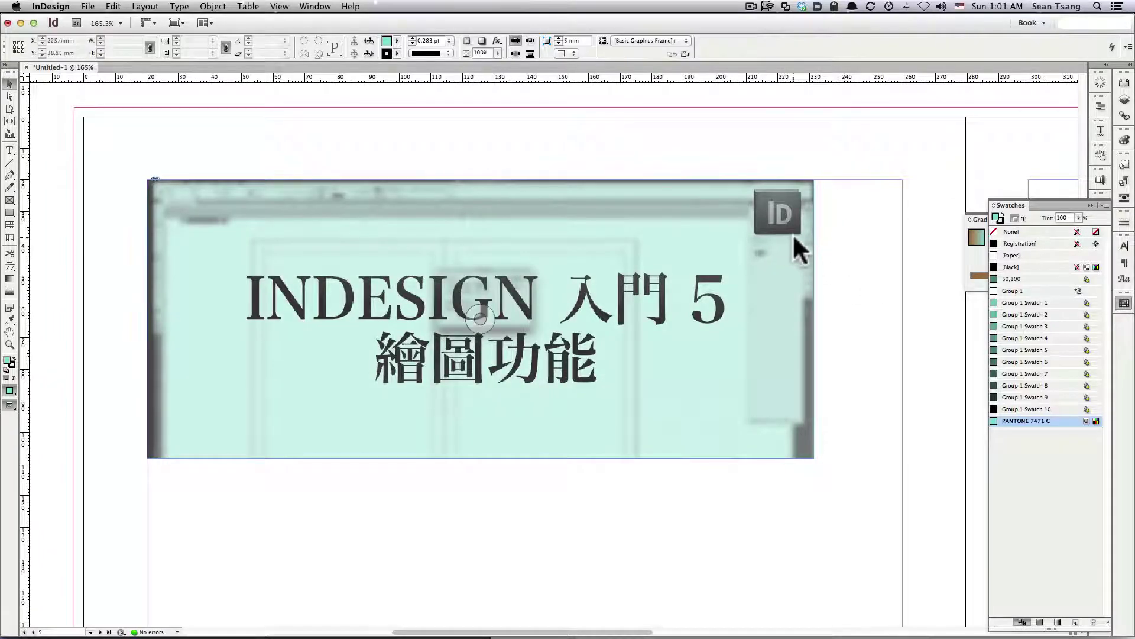
Step: Recolour the screenshot's dark tones with deep teal Group 1 Swatch 8
key("a")
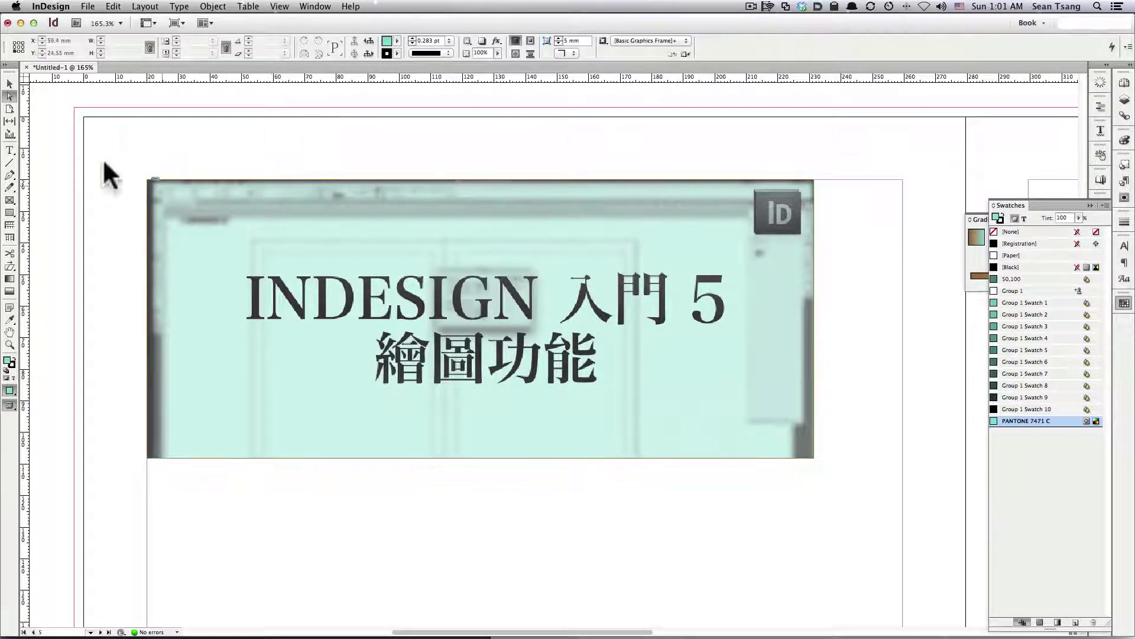
left_click(188, 209)
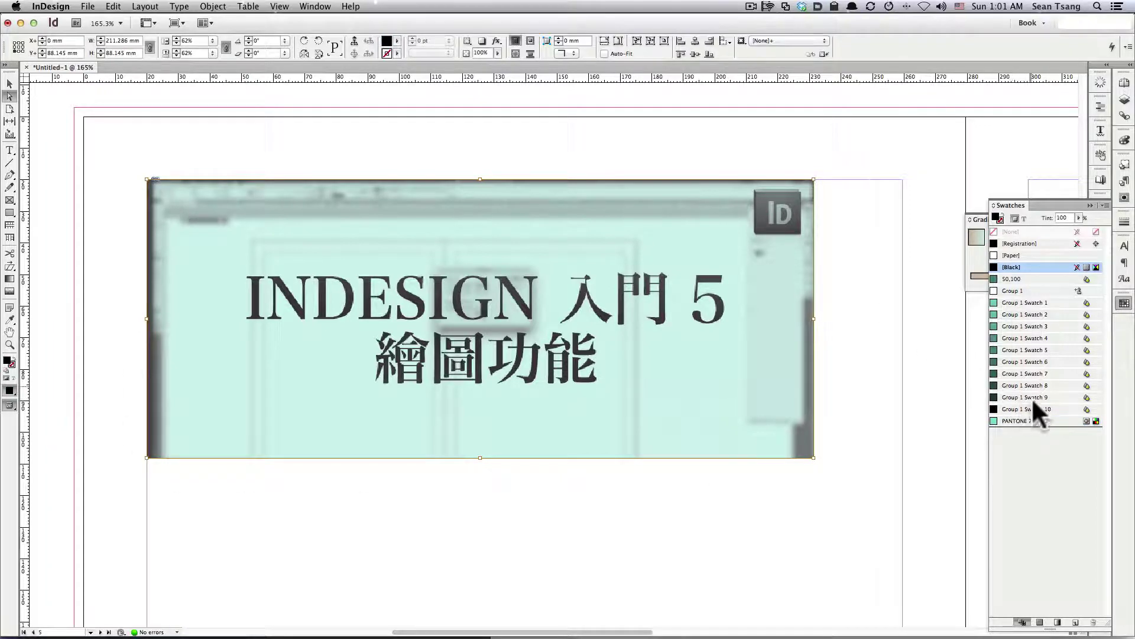
left_click(1028, 372)
left_click(1033, 350)
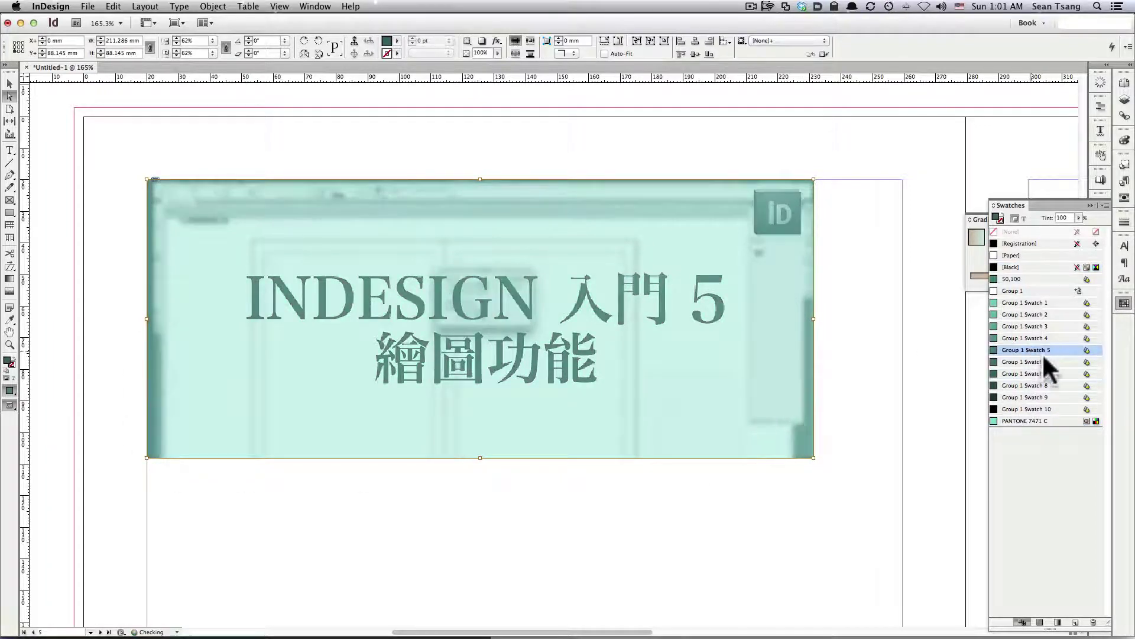
left_click(1036, 385)
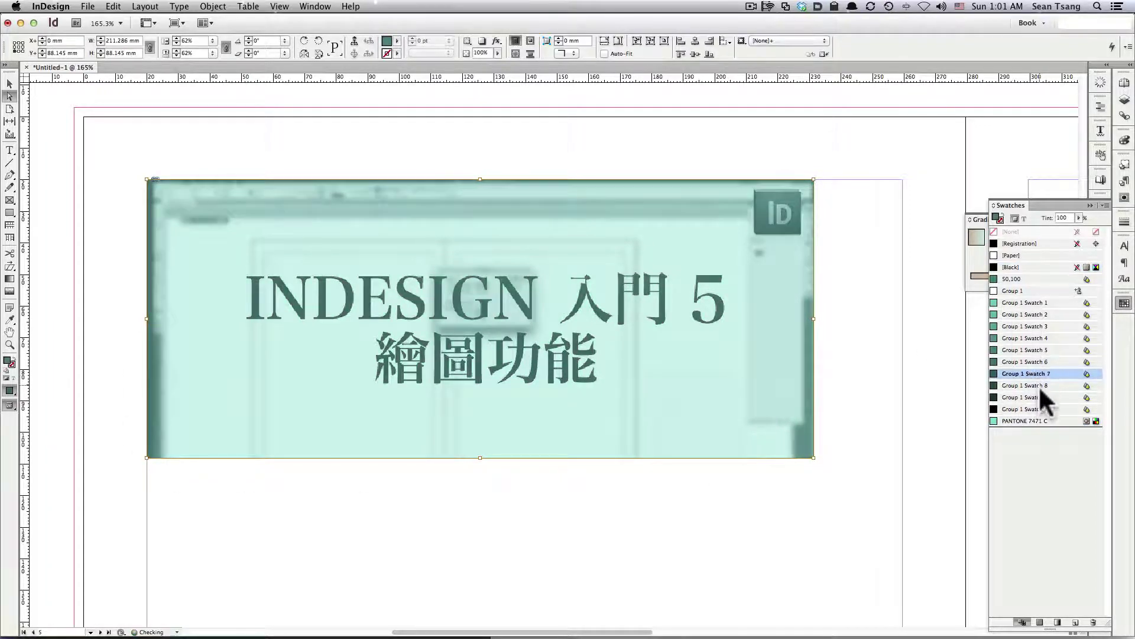
left_click(357, 157)
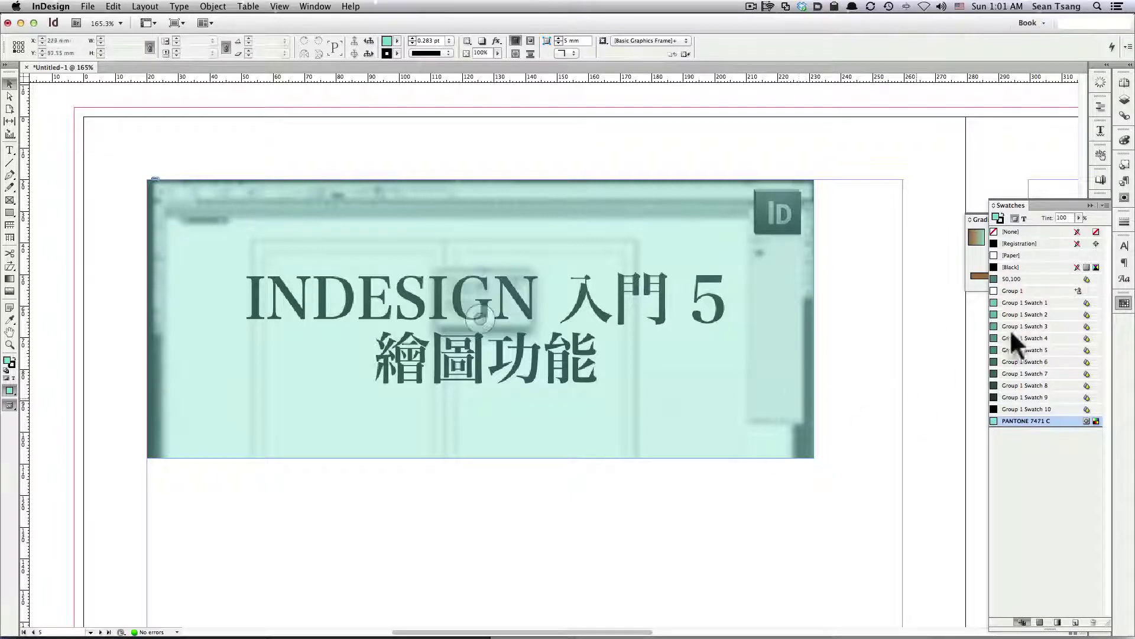
left_click(1104, 203)
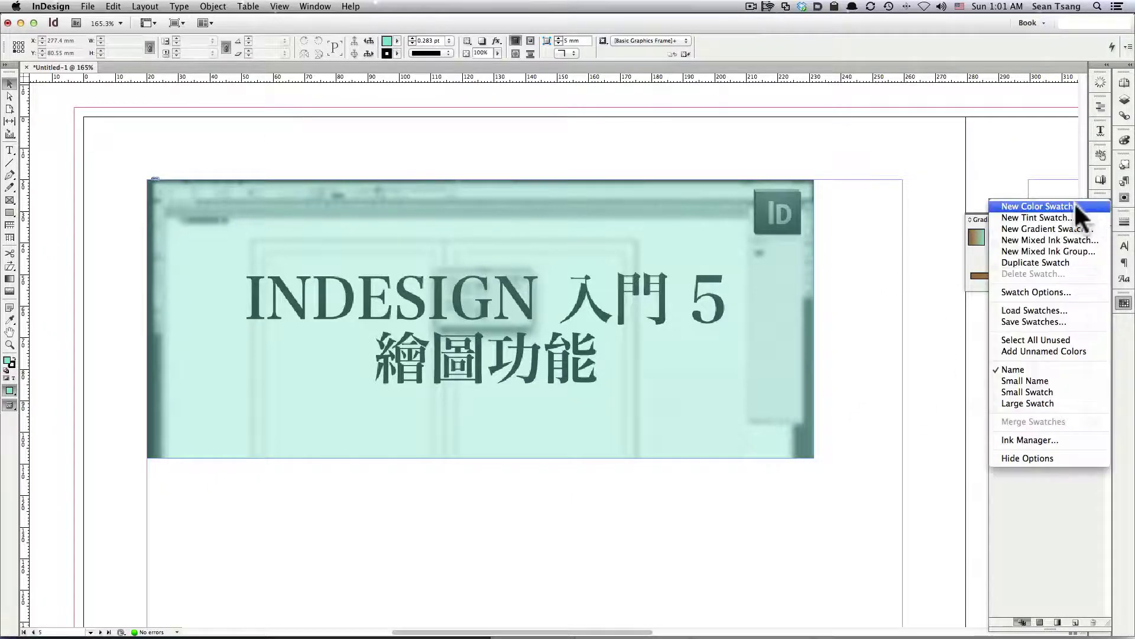
Step: Add a PANTONE Yellow C spot swatch from the PANTONE+ Solid Coated book
left_click(1077, 204)
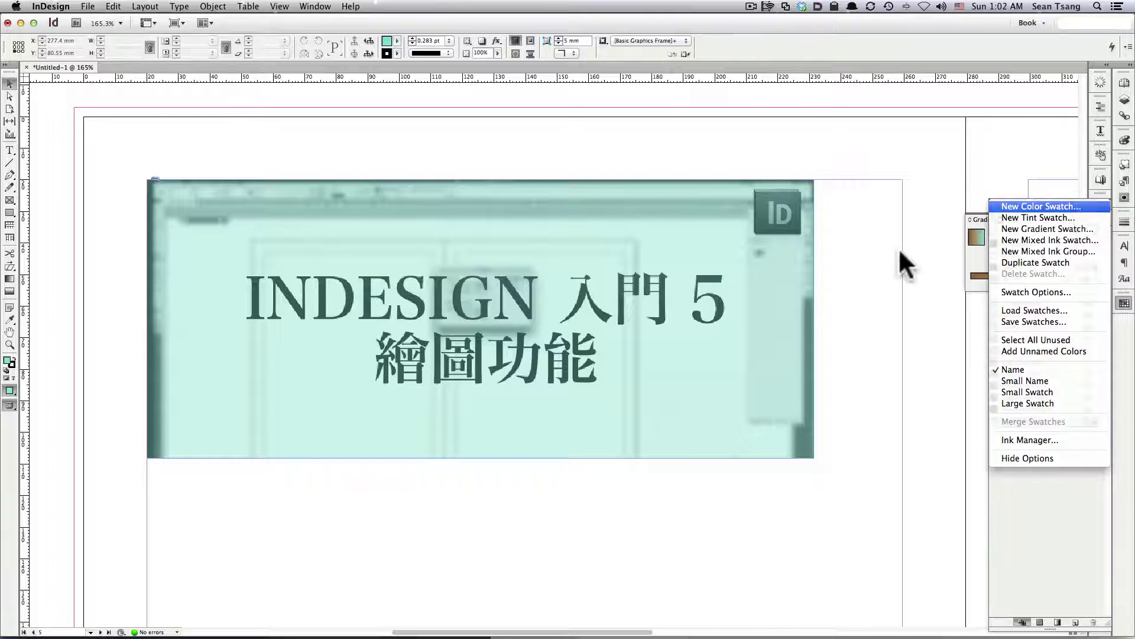
left_click(708, 219)
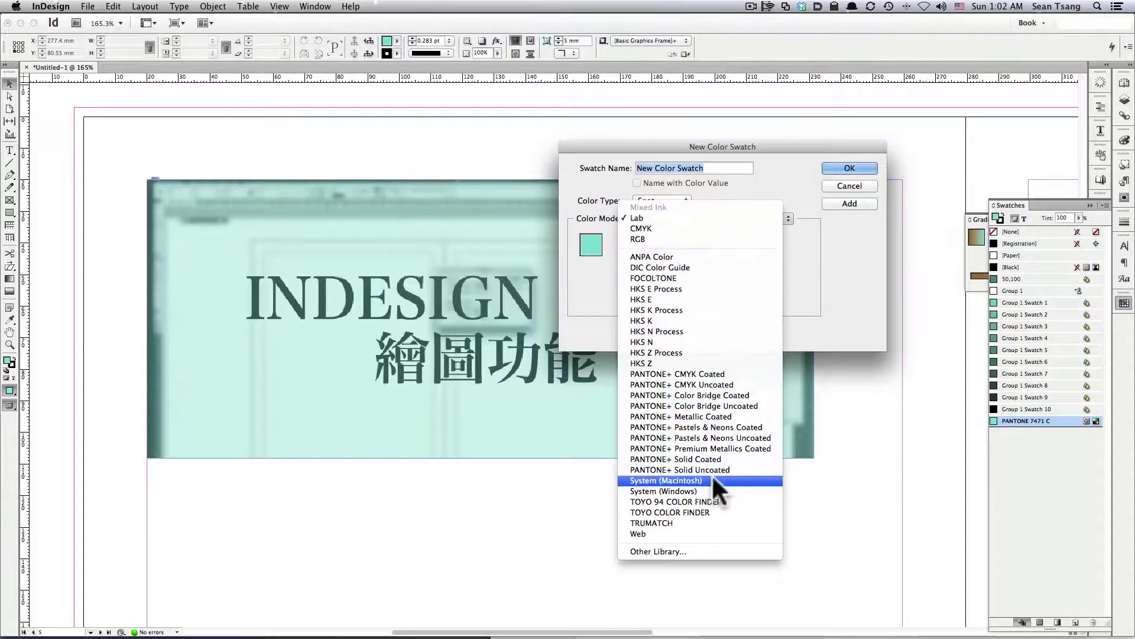
left_click(725, 459)
left_click(651, 253)
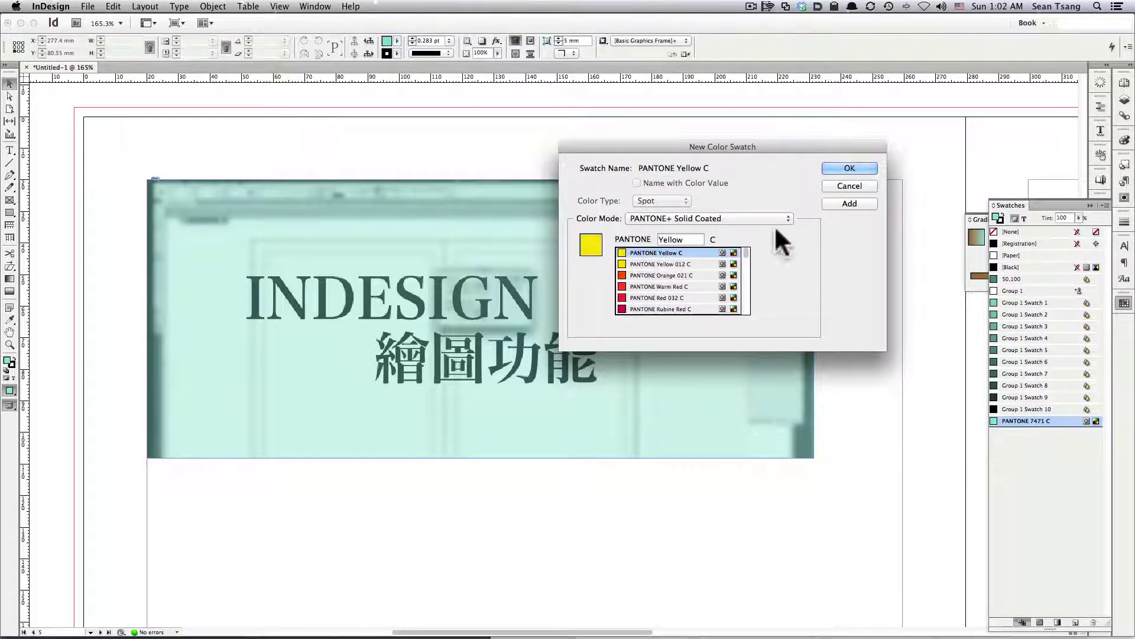
left_click(850, 168)
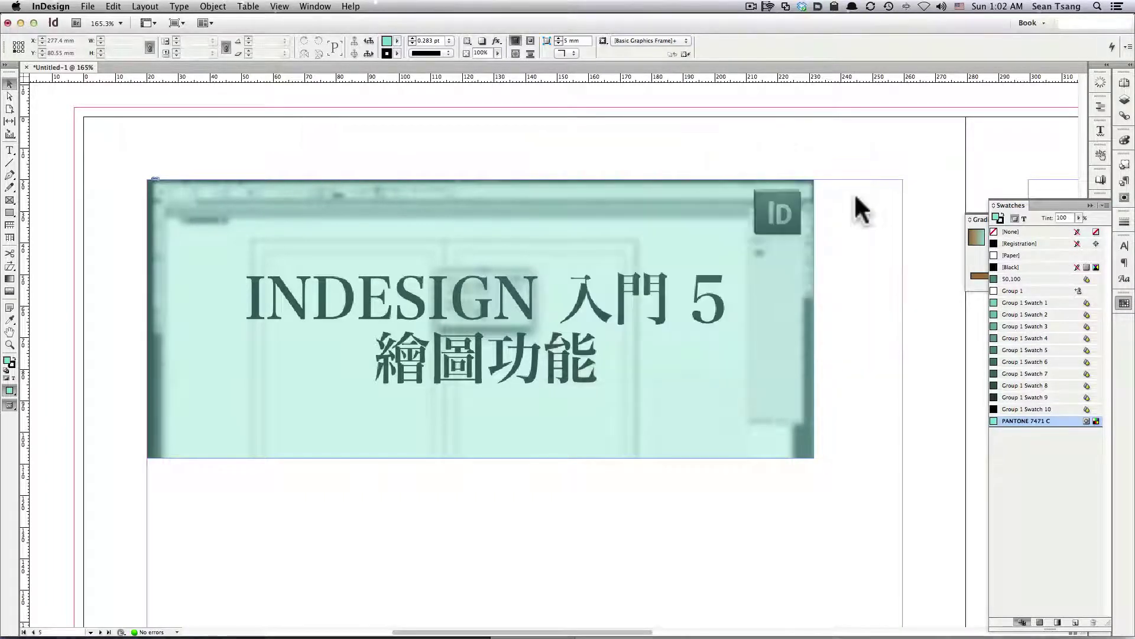
Step: Keep the screenshot's tones in Group 1 Swatch 8 and fill its frame with PANTONE Yellow C
double_click(759, 258)
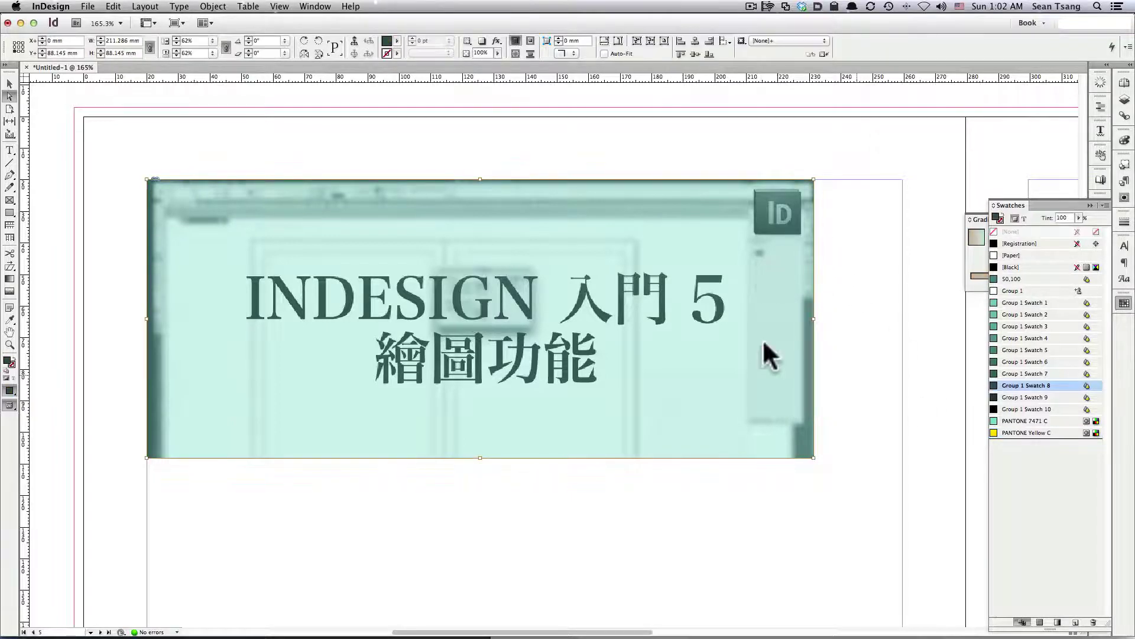
left_click(1017, 431)
left_click(1032, 420)
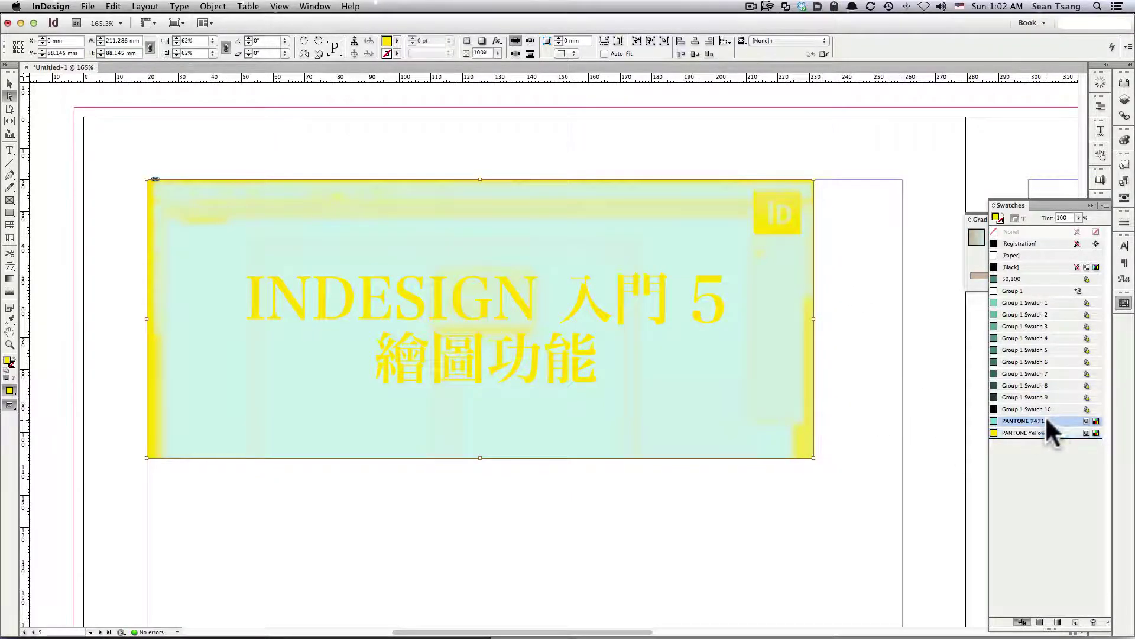
left_click(1033, 395)
left_click(1030, 382)
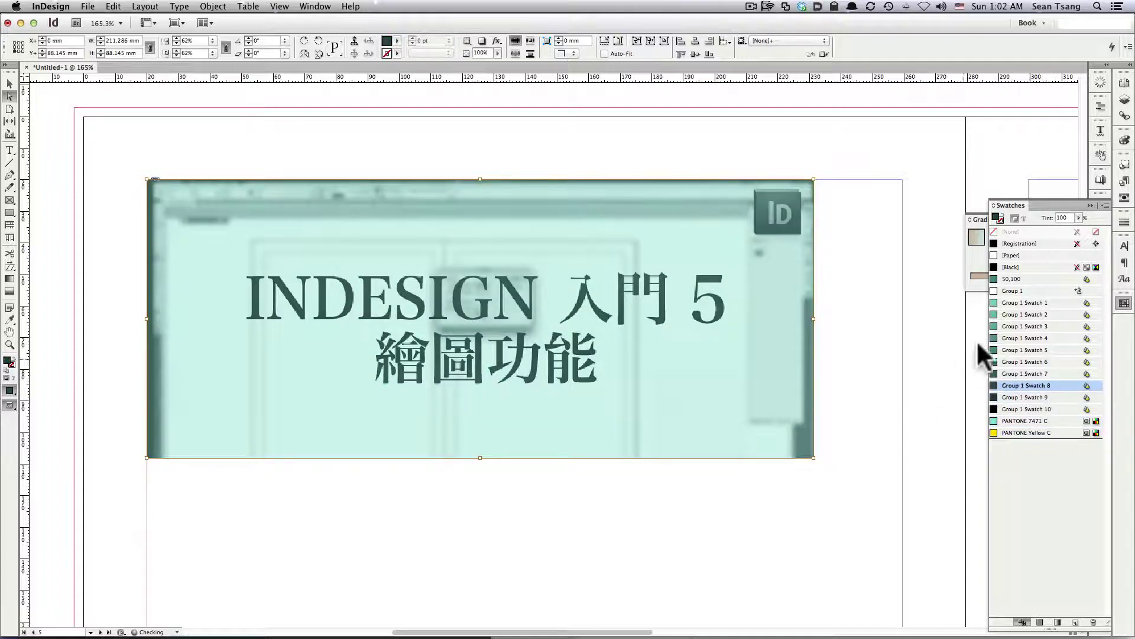
left_click(848, 319)
left_click(772, 328)
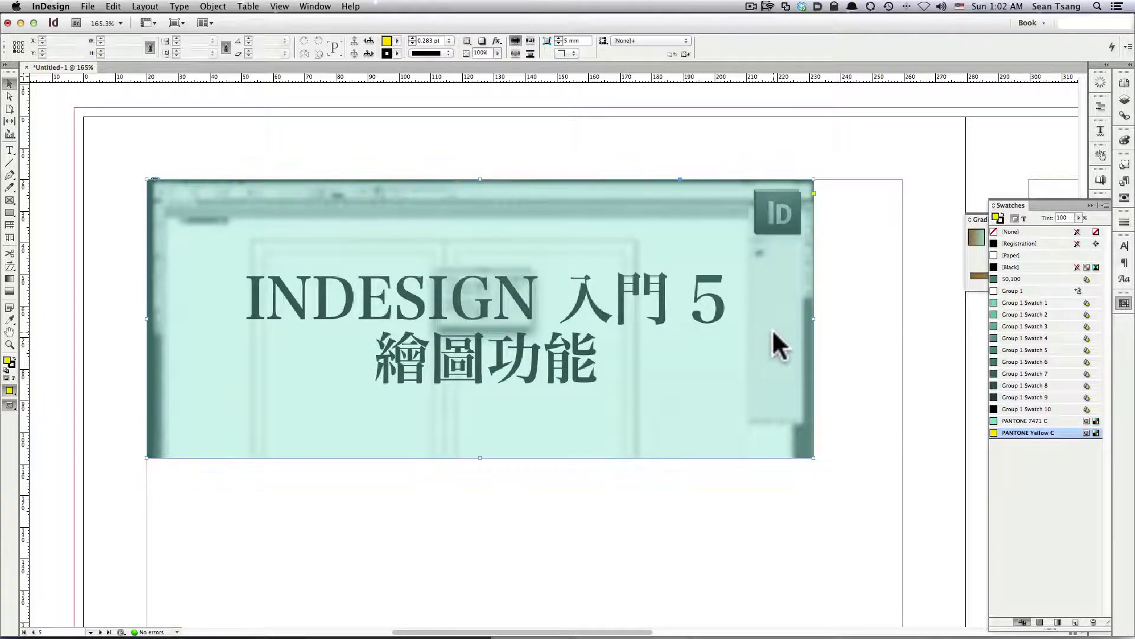
left_click(1021, 431)
Step: Zoom out to 100% and scale the yellow screenshot frame down proportionally
key("super+minus")
key("super+minus")
key("super+minus")
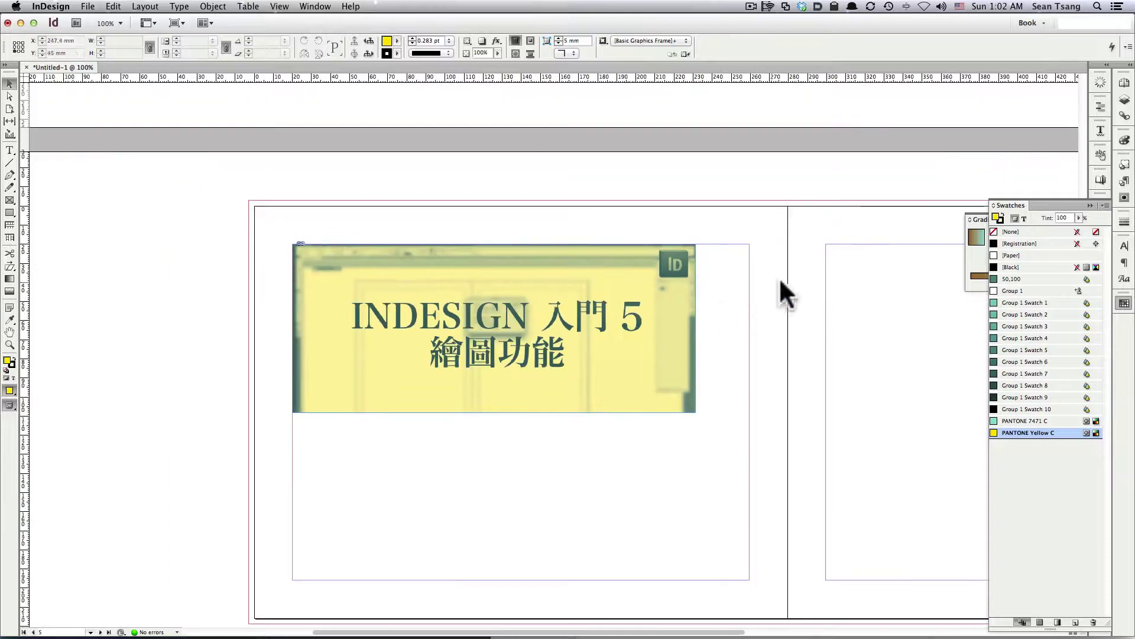
scroll(672, 318, "down", 2)
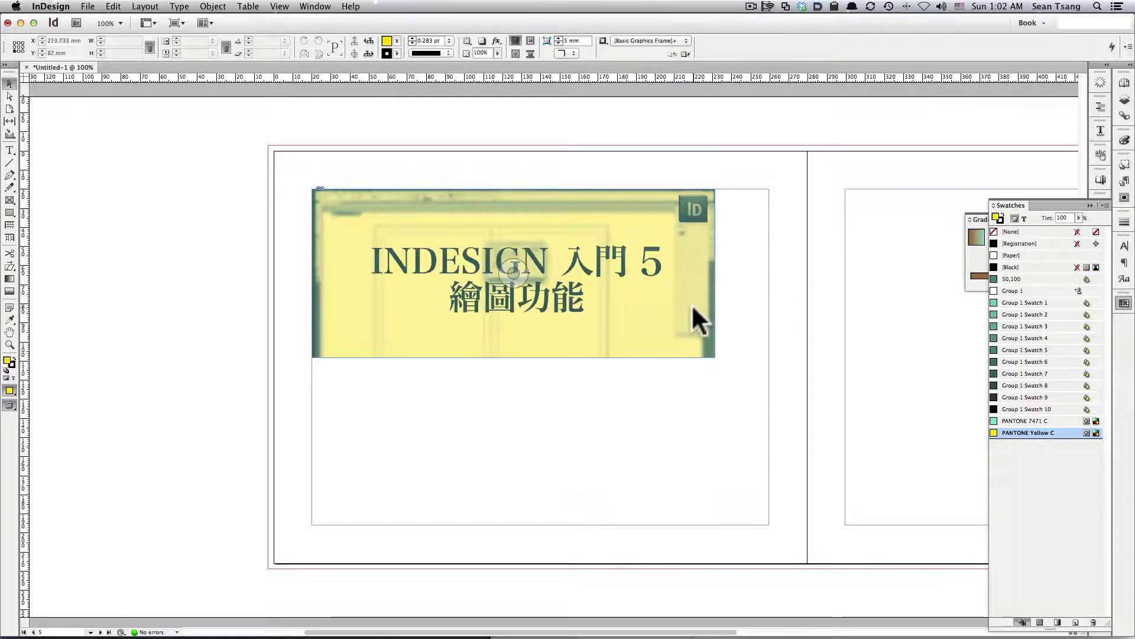
left_click(713, 349)
left_click_drag(715, 354, 560, 292)
key("super+Tab")
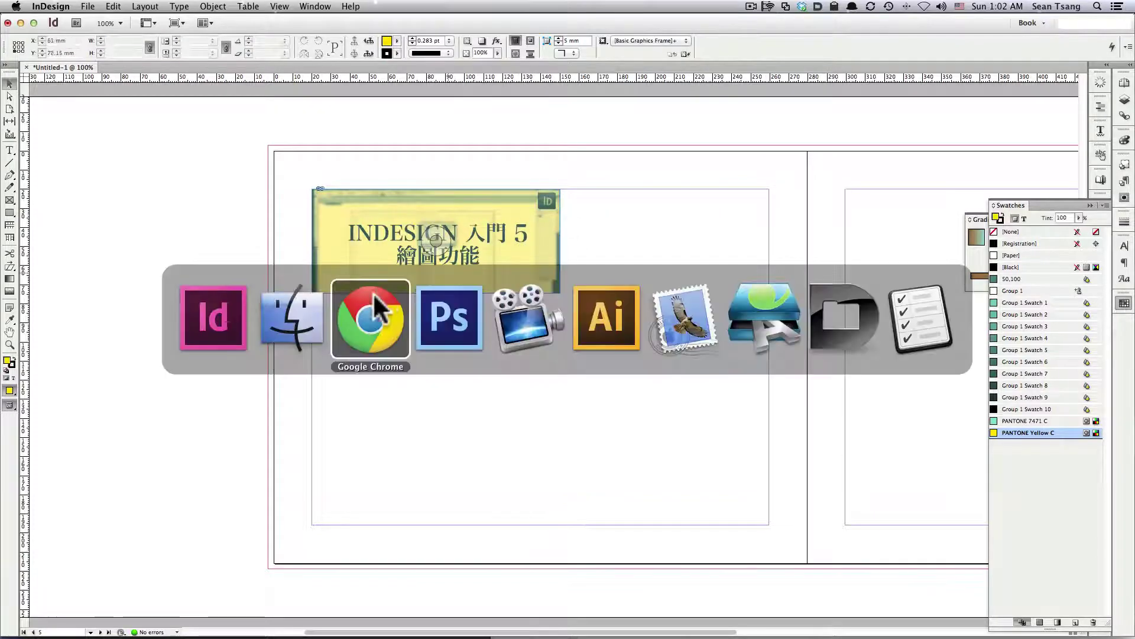
Step: Select indd_basic1.png in the bw folder, briefly opening and closing it in Photoshop
left_click(309, 314)
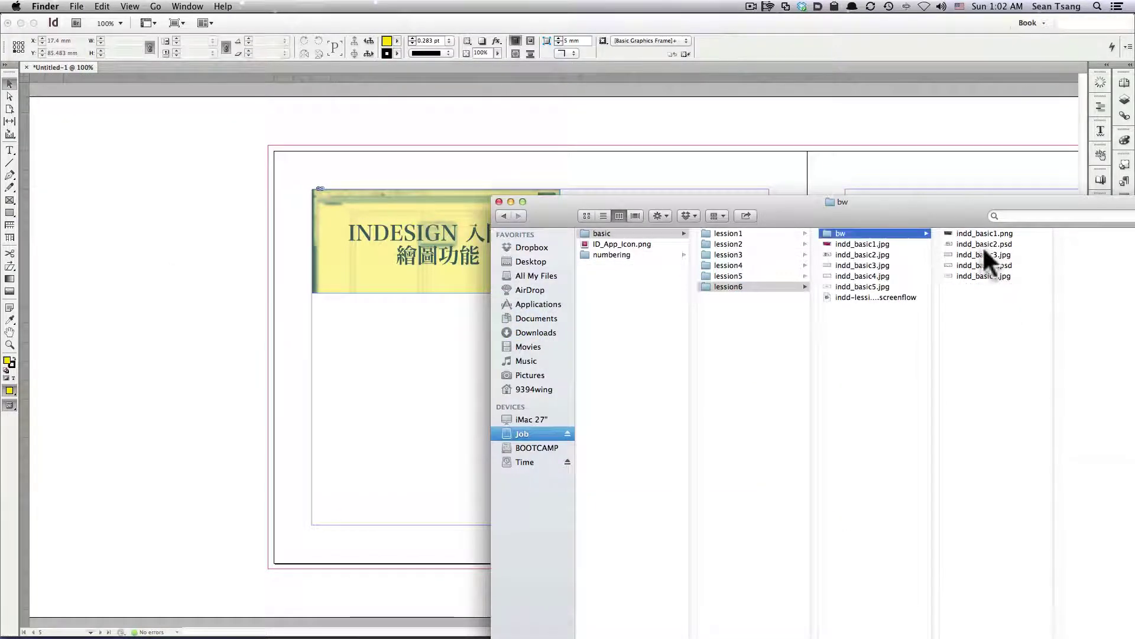
left_click_drag(834, 201, 769, 358)
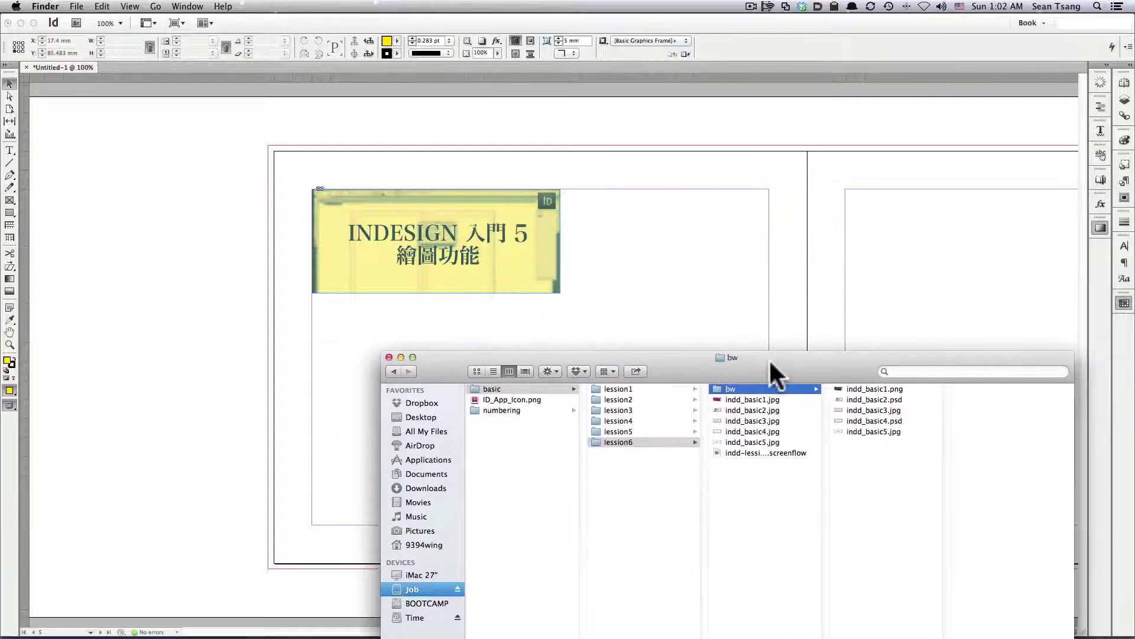
left_click(896, 419)
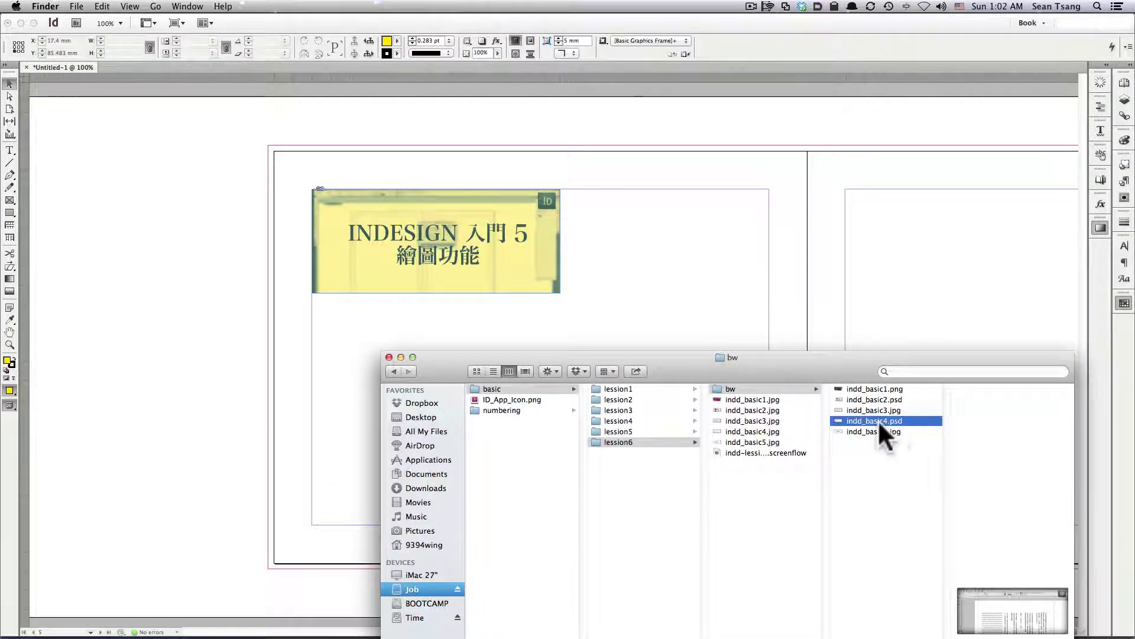
left_click(892, 387)
left_click_drag(863, 371, 839, 208)
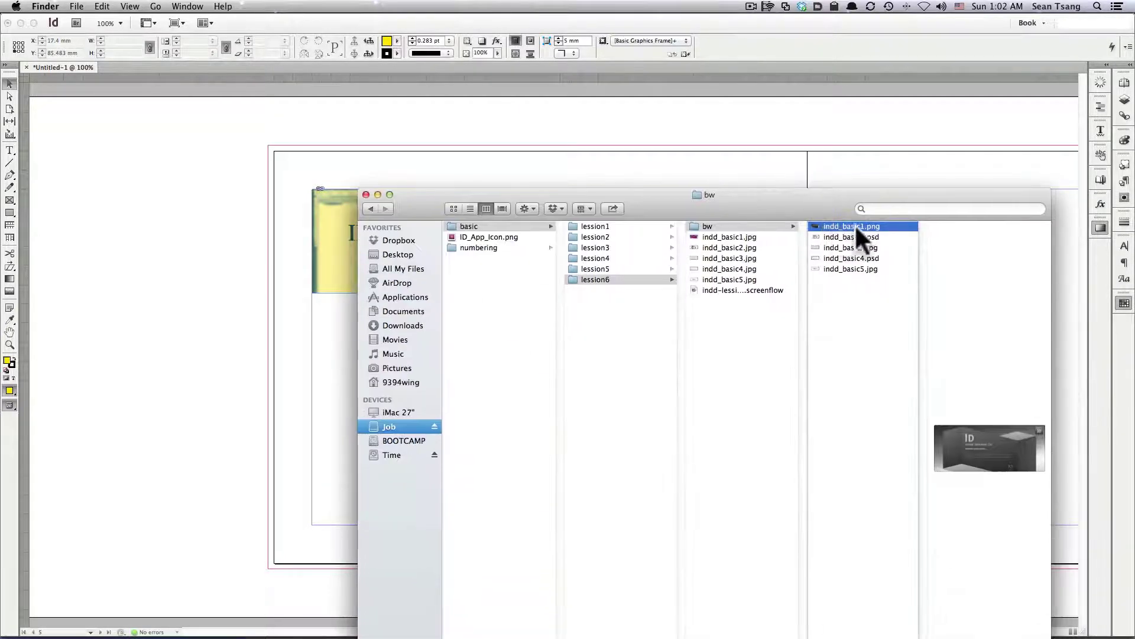
left_click_drag(828, 636, 855, 619)
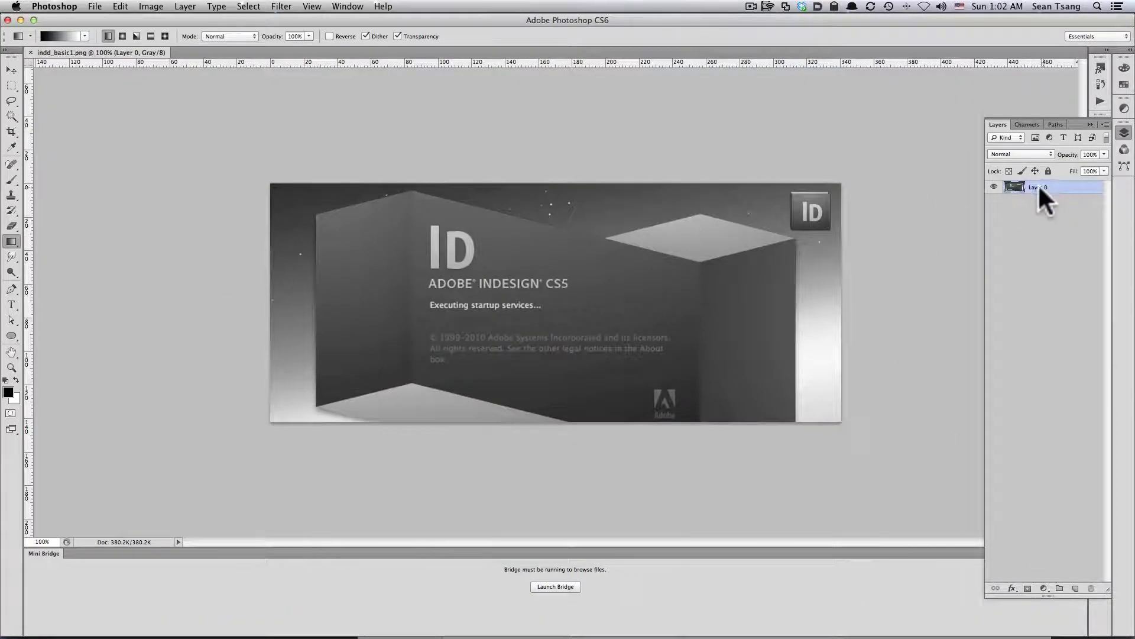
left_click(31, 53)
left_click(7, 20)
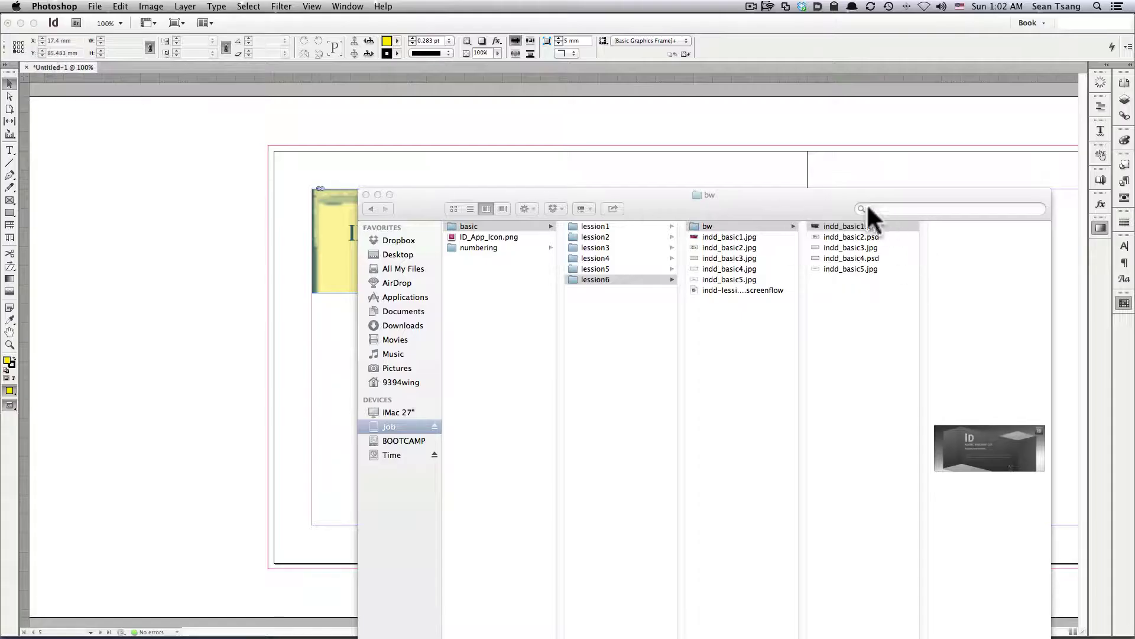
Step: Drag indd_basic1.png into the empty lower frame and try teal Group 1 swatches on the frame
left_click_drag(833, 216, 561, 396)
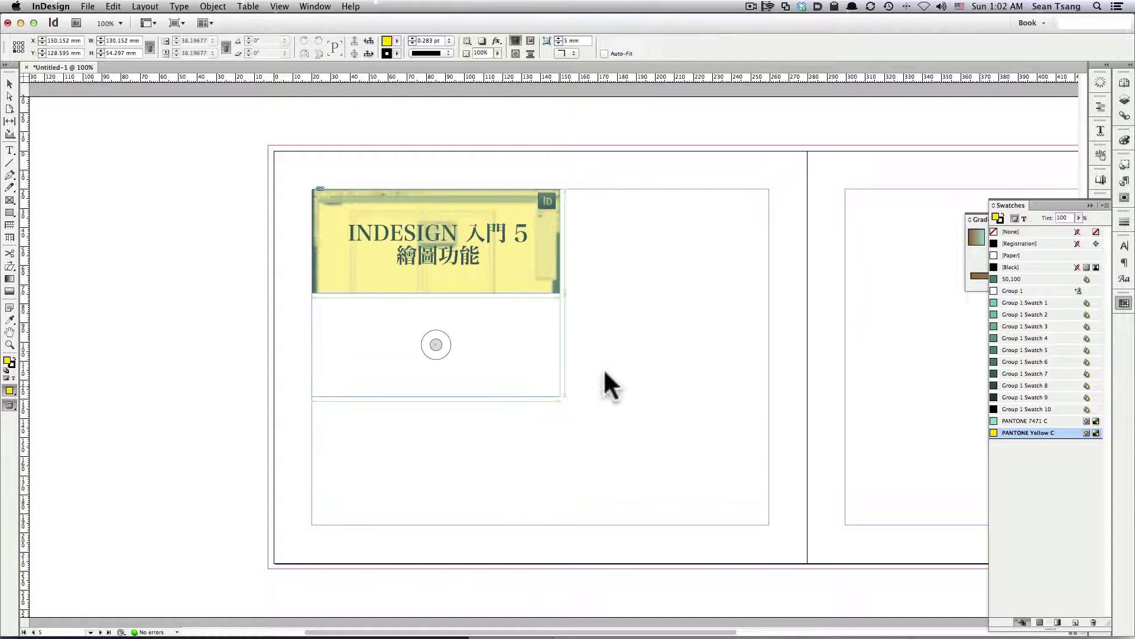
left_click(1036, 397)
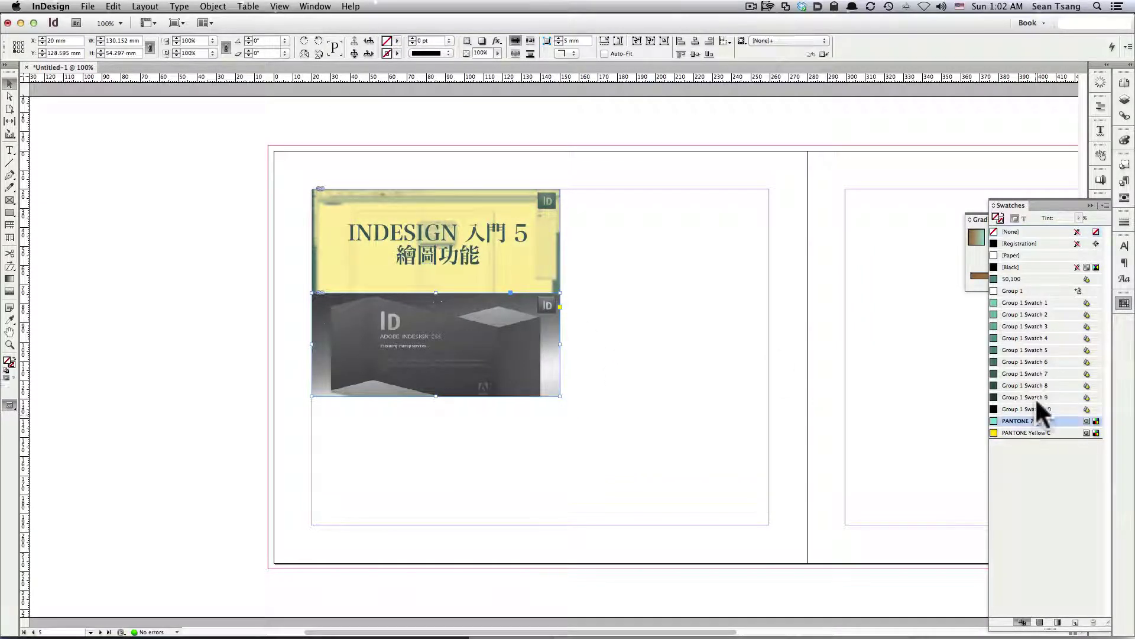
left_click(1037, 374)
left_click(1036, 350)
left_click(643, 313)
Step: Try darker and lighter green Group 1 swatches on the splash image, then reselect its frame
key("a")
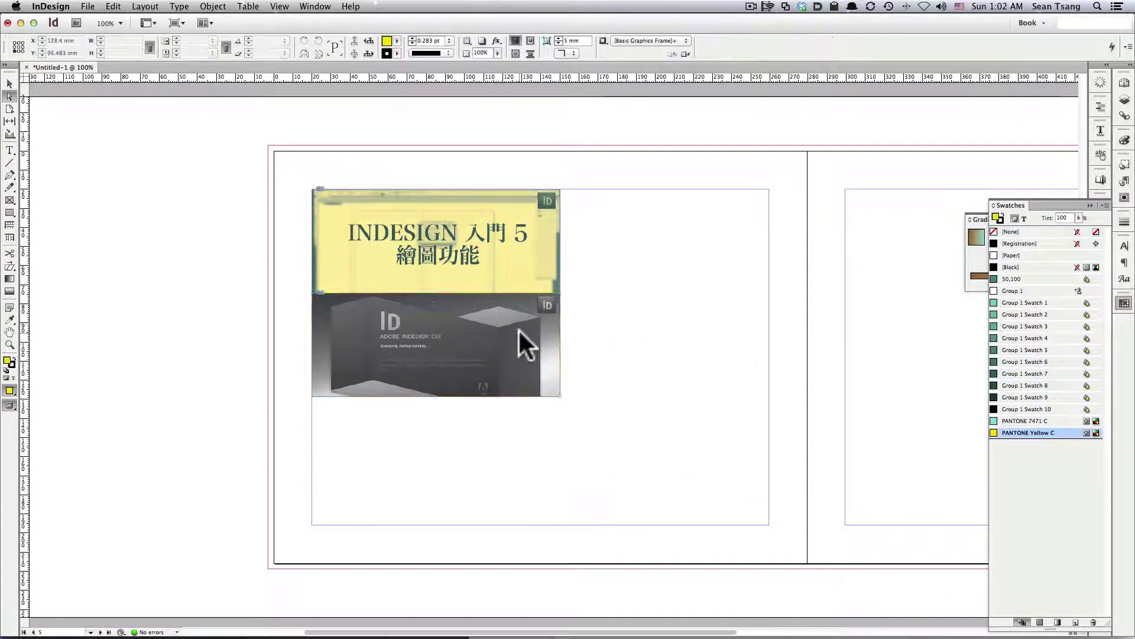
left_click(518, 329)
left_click(1022, 395)
left_click(1031, 358)
left_click(1028, 326)
left_click(931, 318)
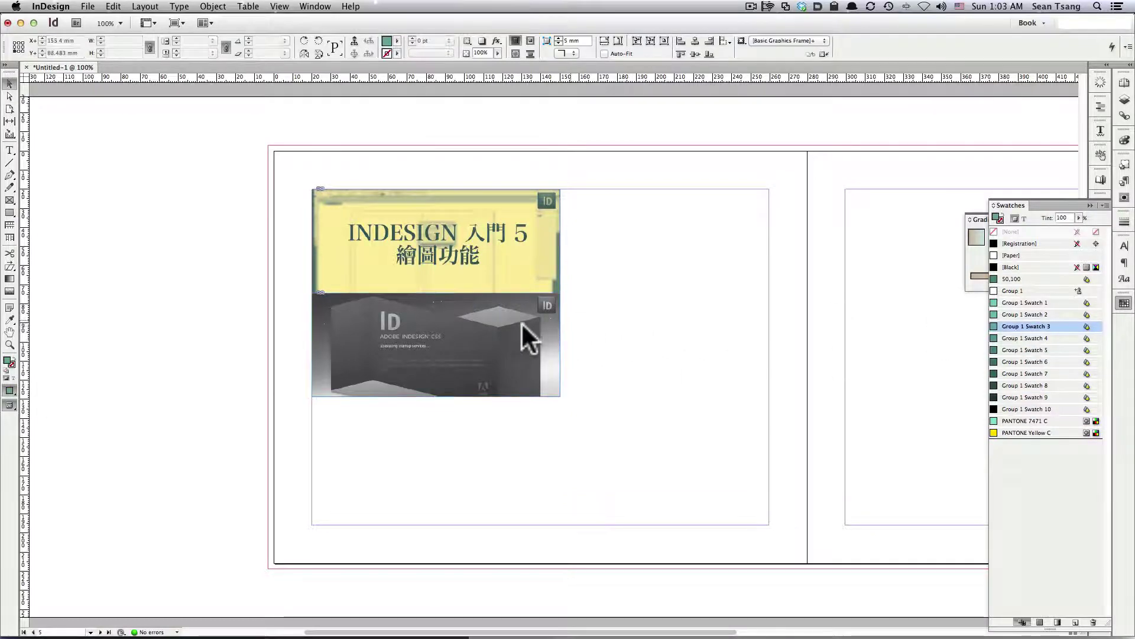
key("v")
left_click(508, 324)
Step: Flatten indd_basic1.png to one background layer in Photoshop and save it
key("super+Tab")
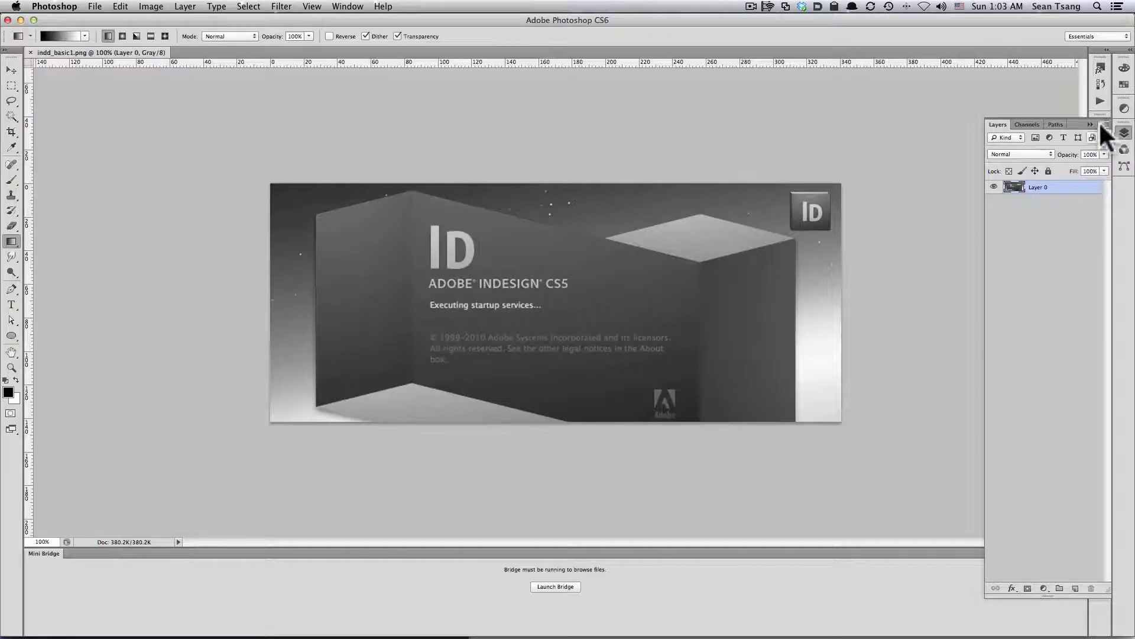
left_click(1103, 123)
left_click(1038, 387)
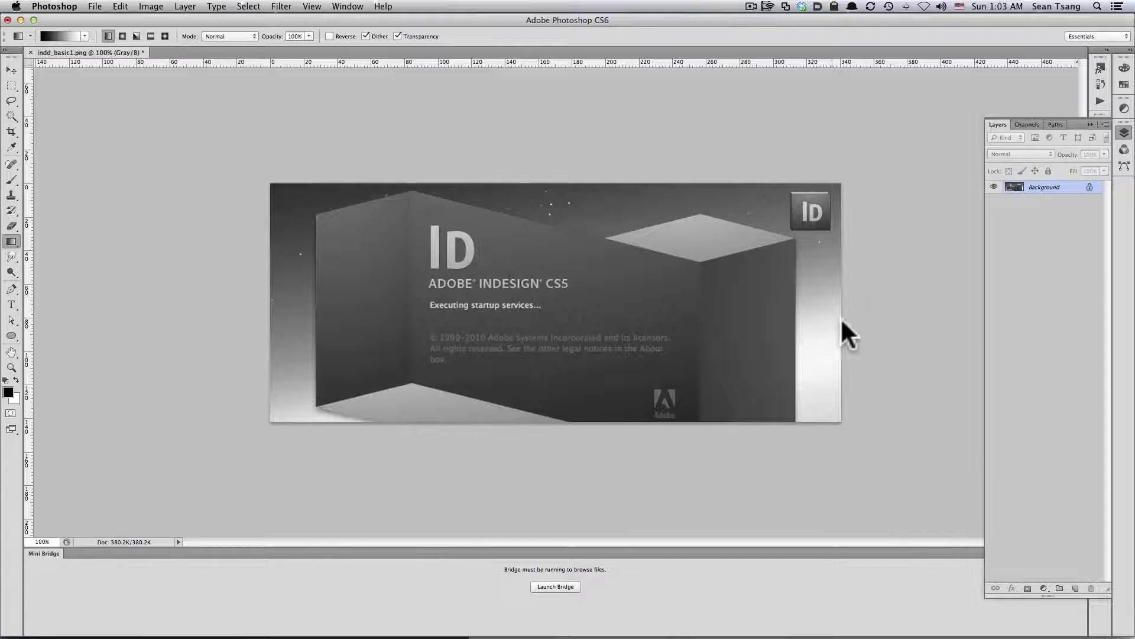
key("super+s")
left_click(8, 20)
left_click(580, 309)
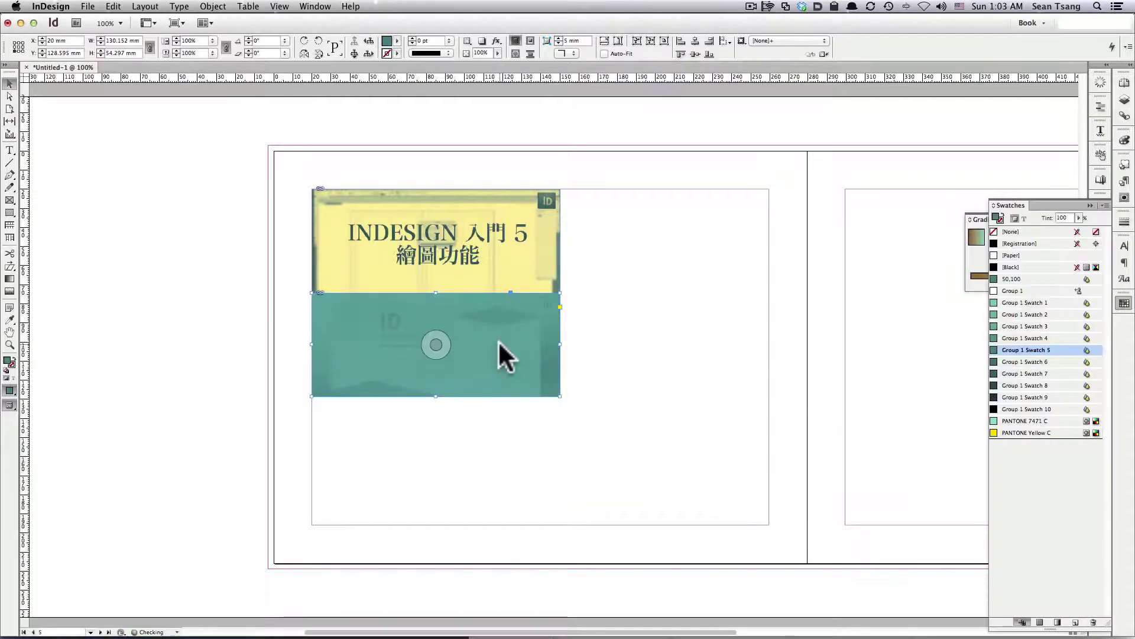
Step: Recolour the splash image content with the dark Group 1 Swatch 10
left_click(634, 319)
key("a")
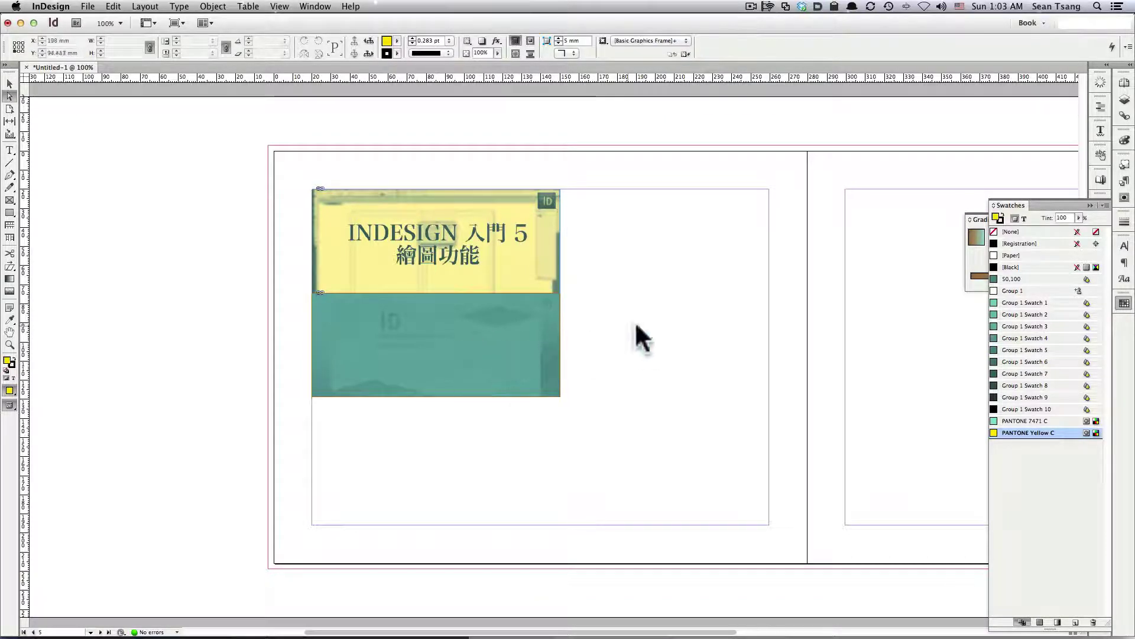
left_click(506, 355)
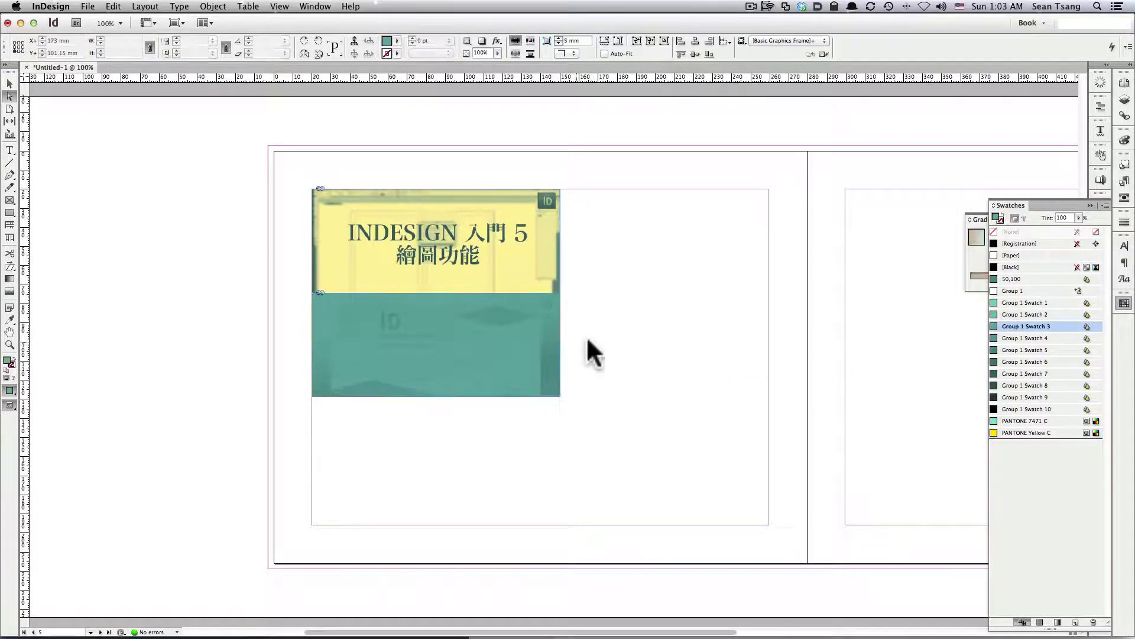
left_click(500, 349)
left_click(1042, 408)
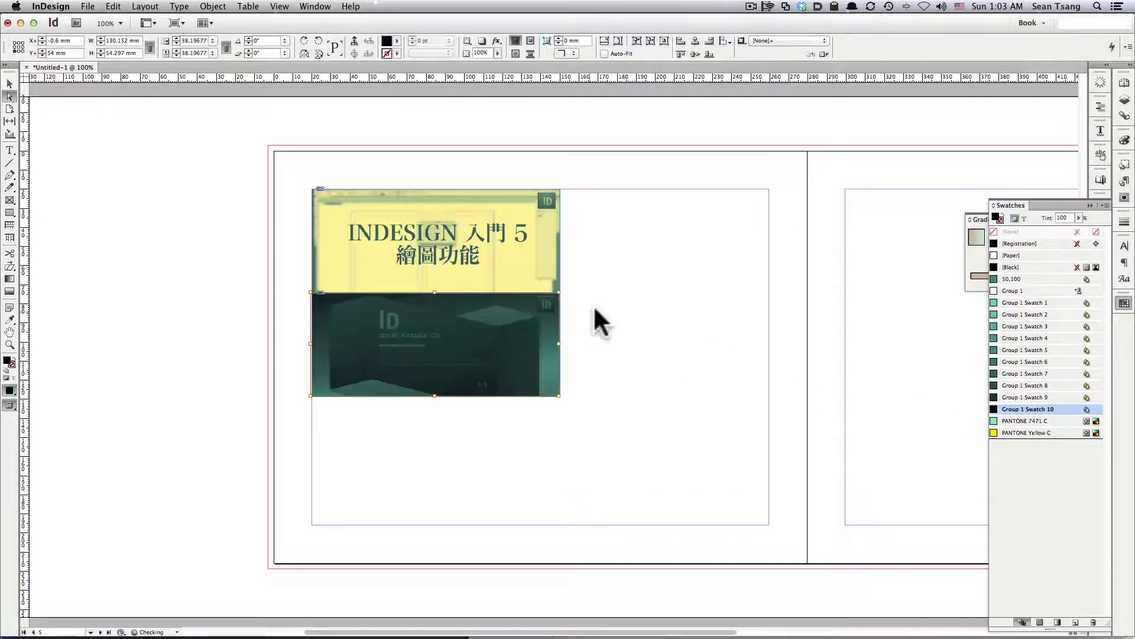
Step: Give the splash image's frame a [Paper] fill and zoom in on both screenshots
left_click(593, 309)
left_click(528, 340)
left_click(1012, 255)
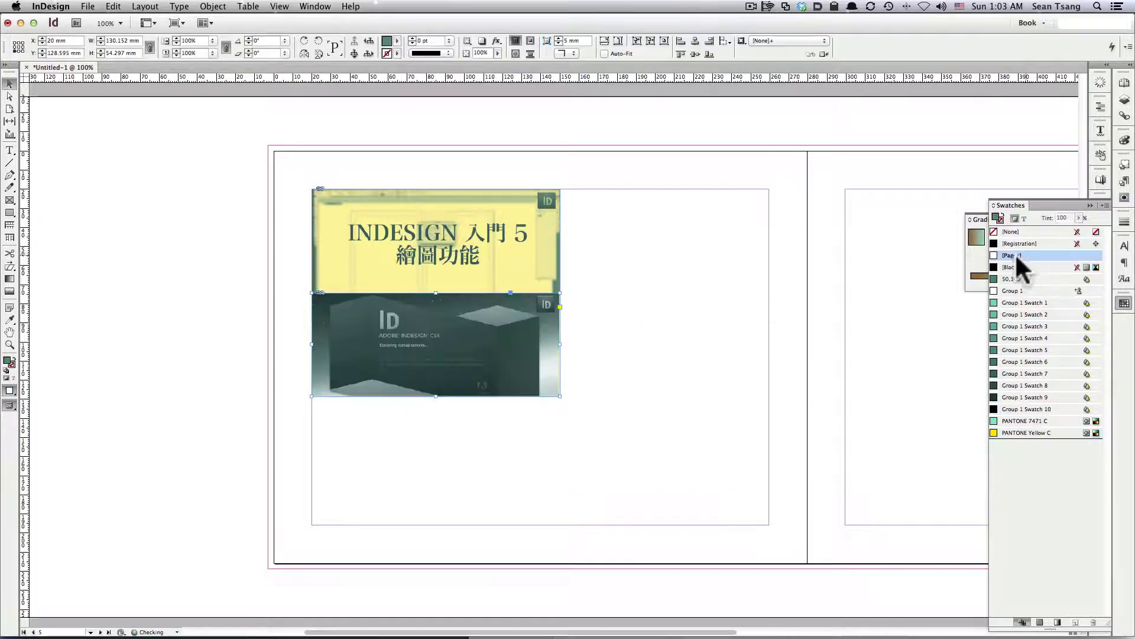
left_click(673, 326)
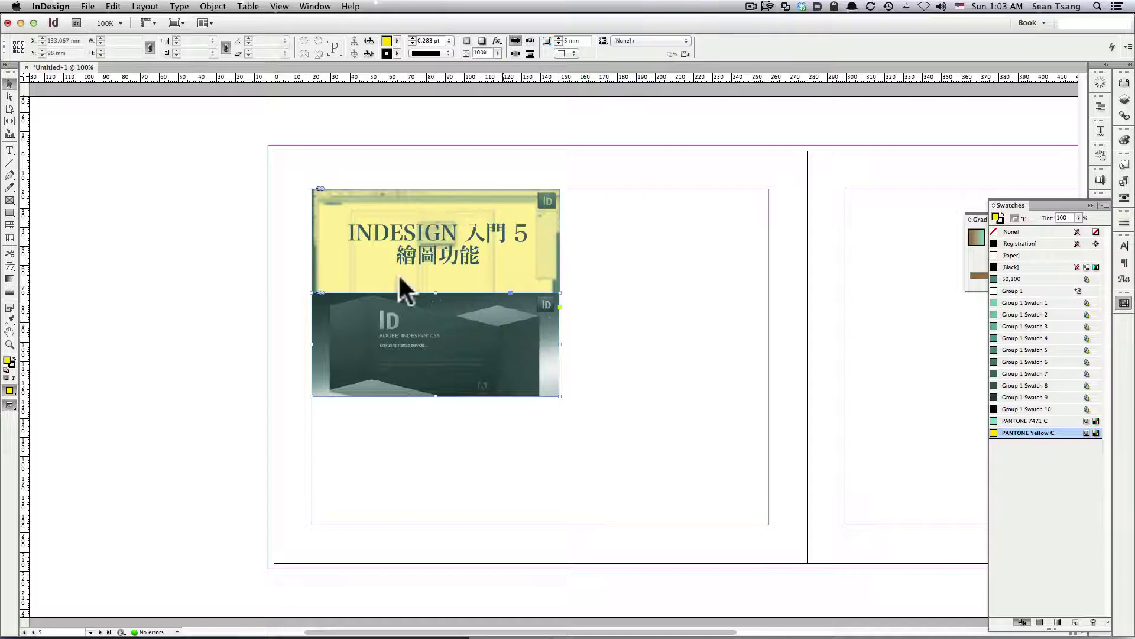
left_click_drag(283, 178, 655, 436)
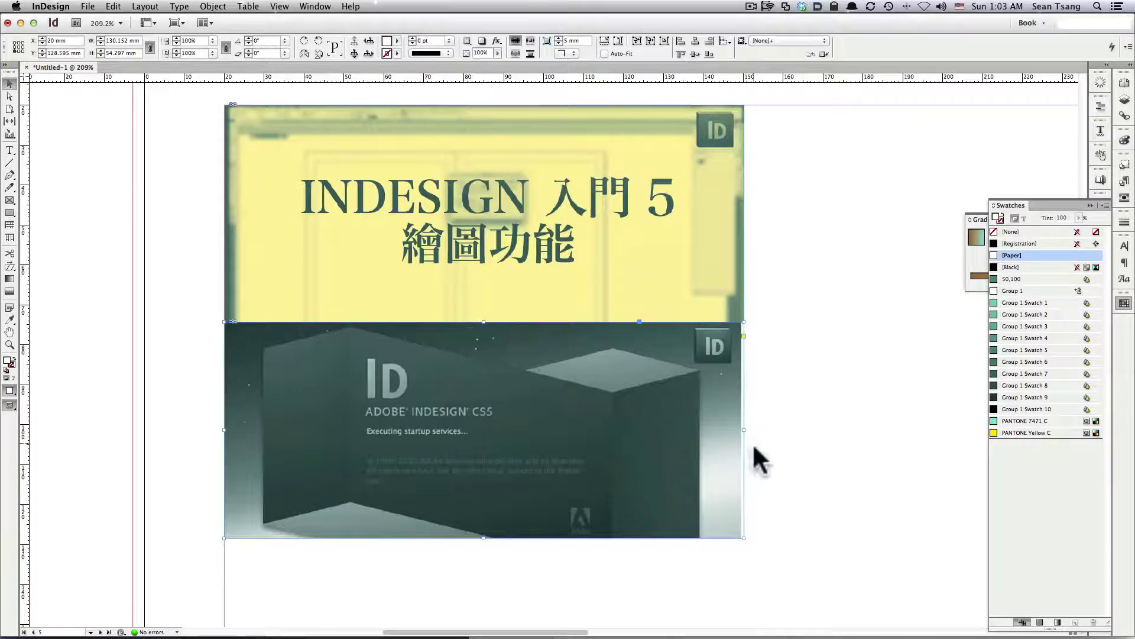
left_click(822, 421)
key("super+Tab")
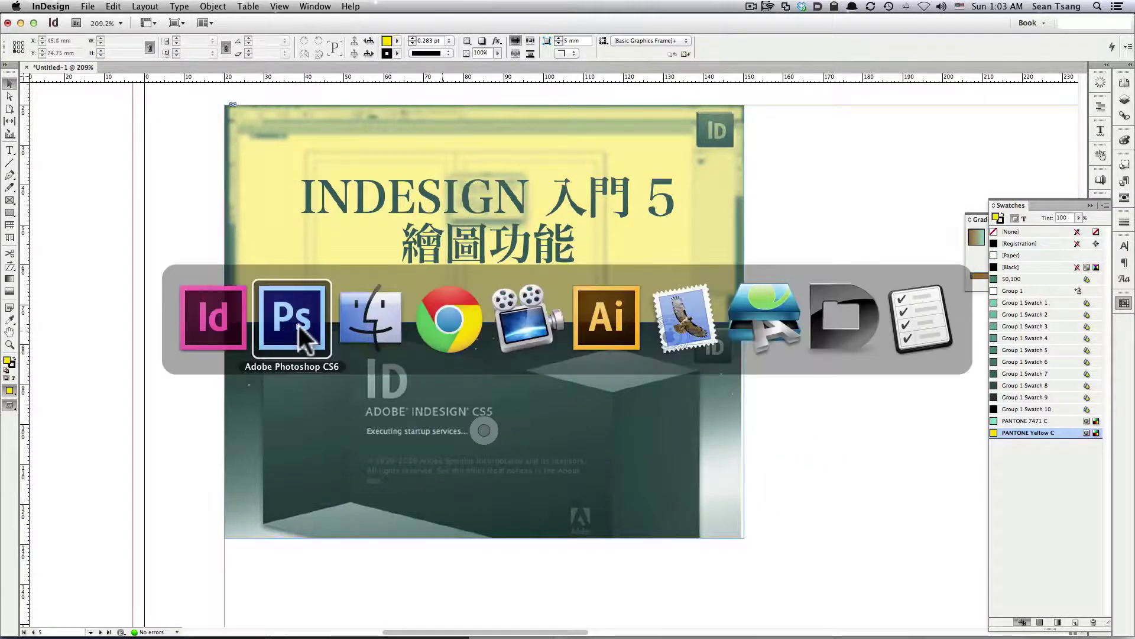
Step: Close the empty Photoshop window and open indd_basic2.psd from the bw folder
left_click(300, 322)
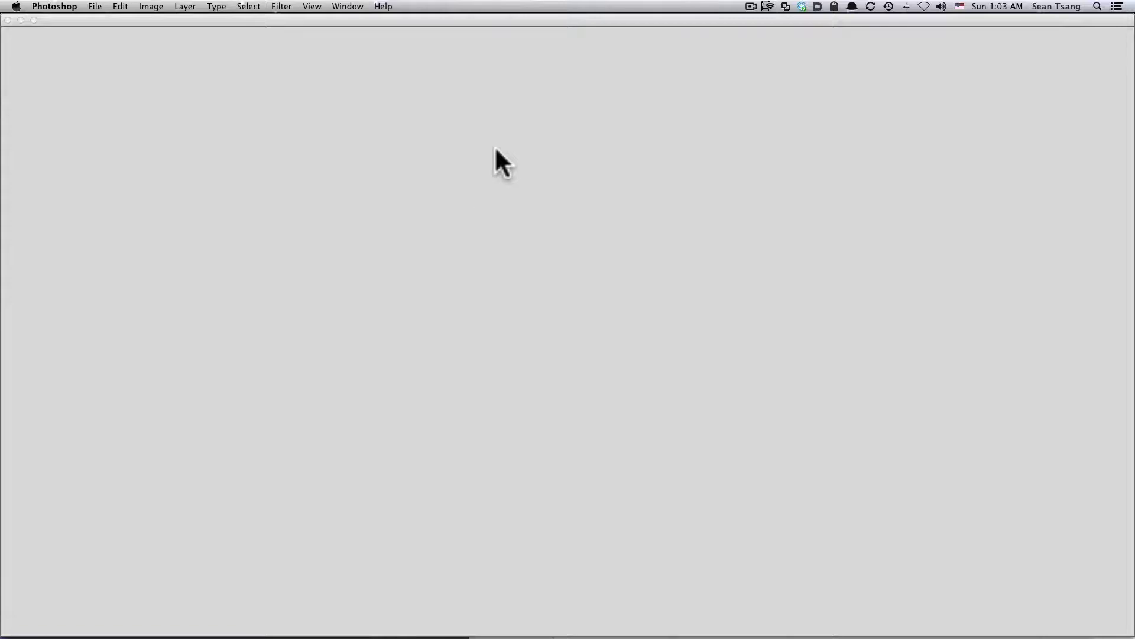
left_click(7, 20)
key("super+Tab")
left_click(362, 328)
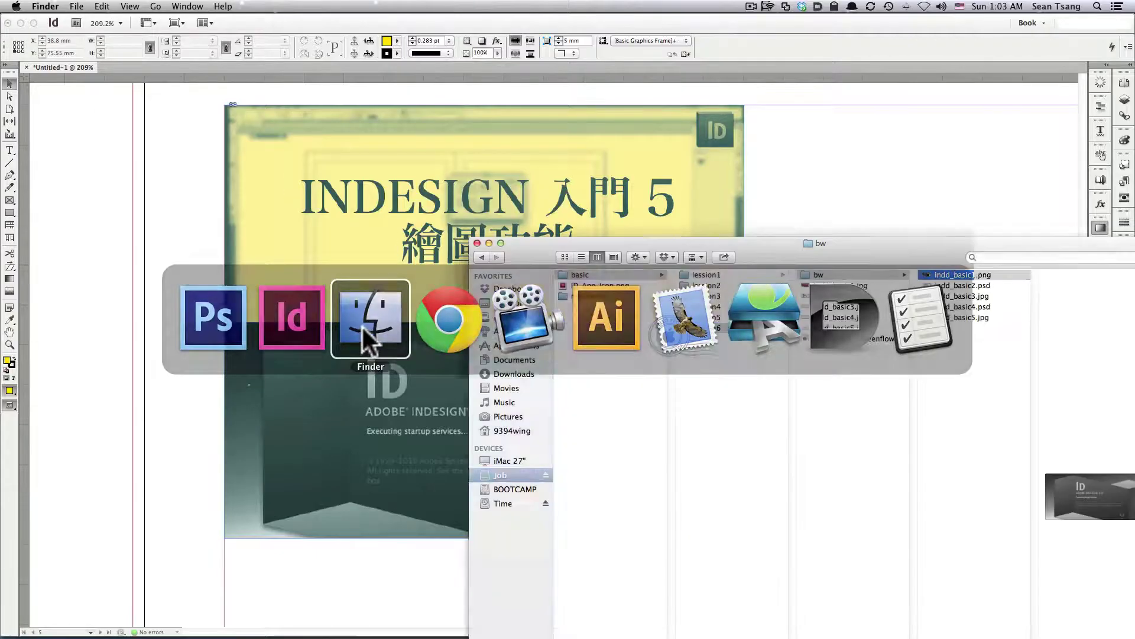
left_click_drag(905, 255, 854, 627)
left_click(943, 262)
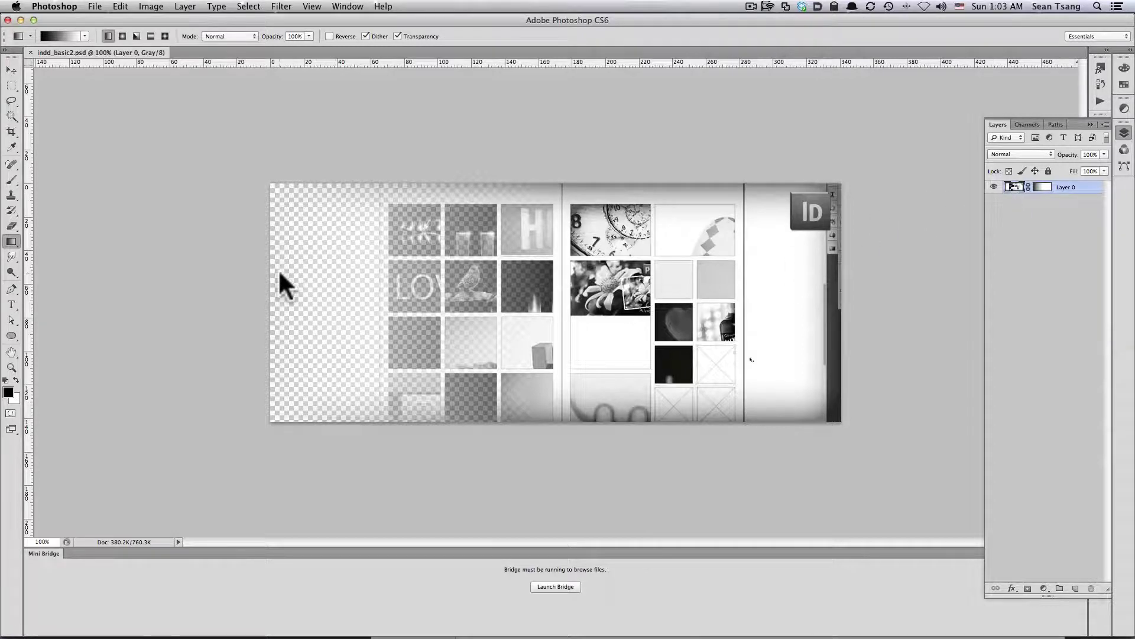
Step: Apply the layer mask to Layer 0, save indd_basic2.psd and close it
right_click(1040, 186)
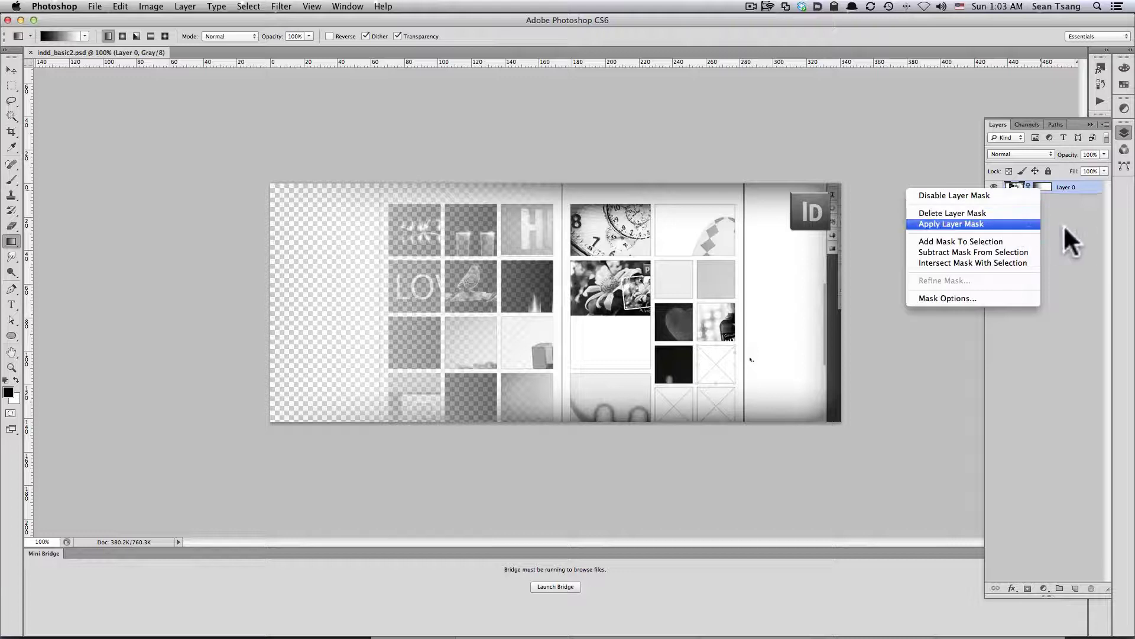
left_click(1032, 224)
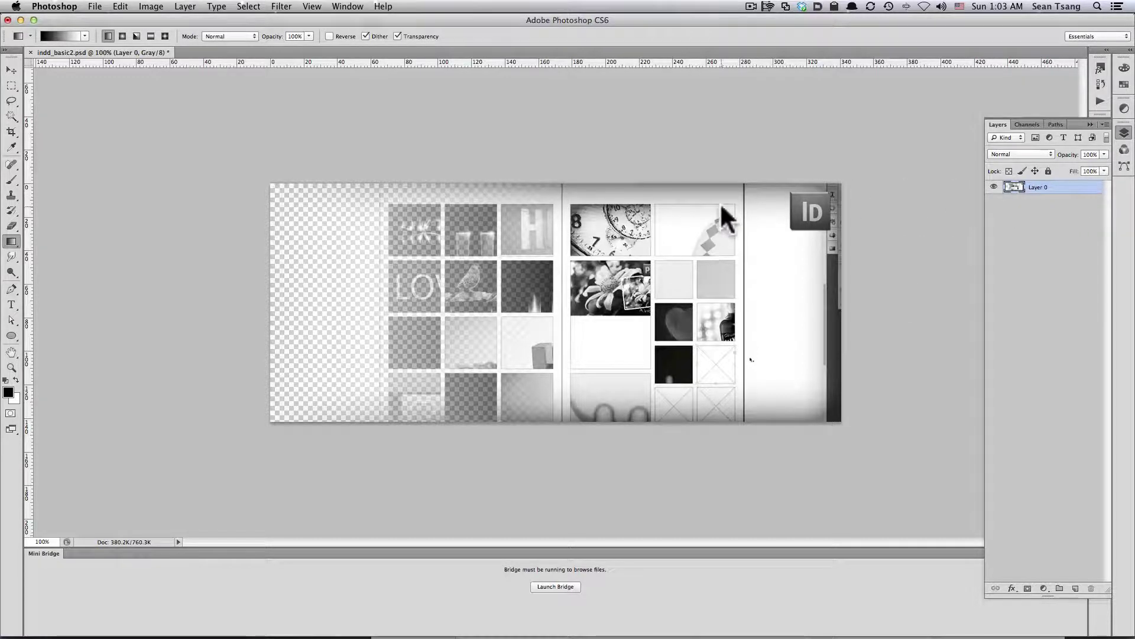
key("super+s")
left_click(9, 22)
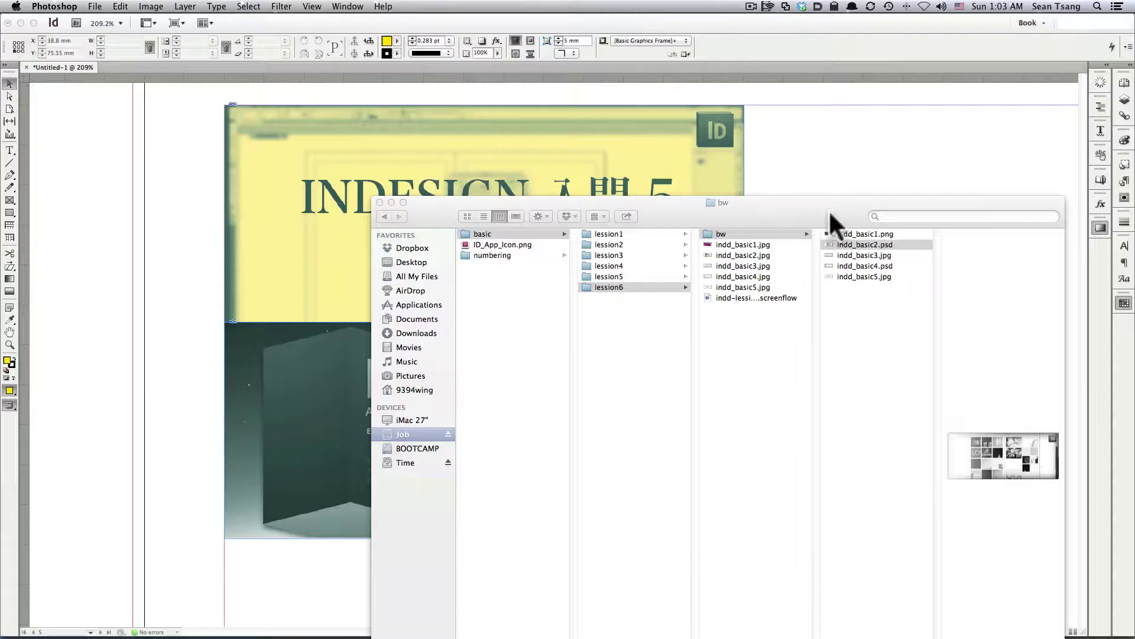
Step: Place indd_basic2.psd in a new frame below the splash image, tinted Group 1 Swatch 7
left_click_drag(829, 207, 853, 175)
left_click(853, 179)
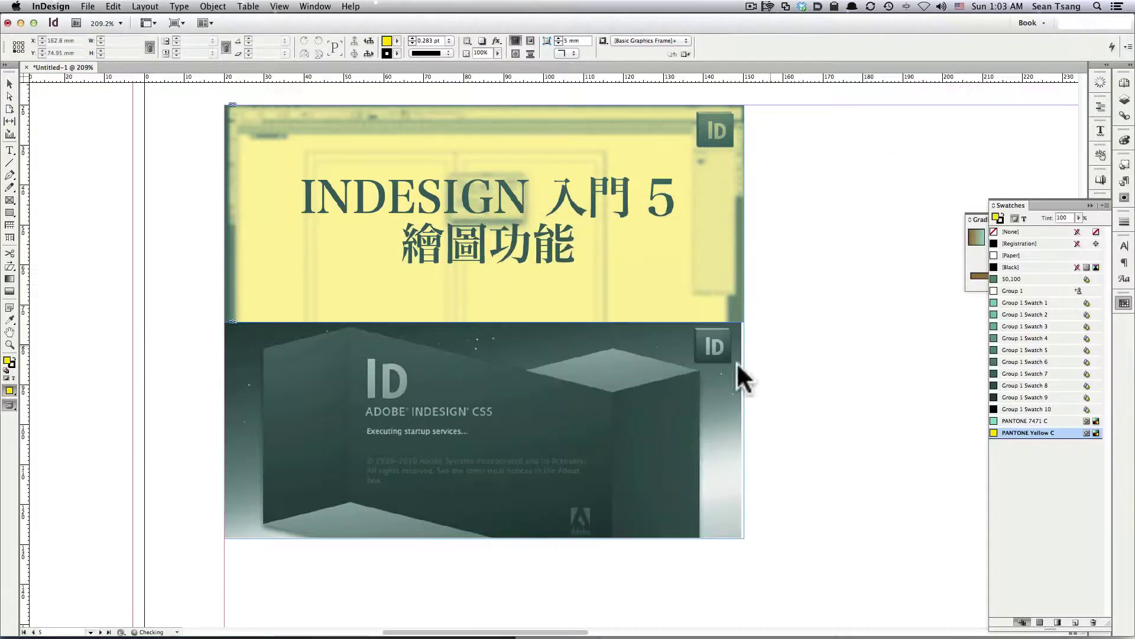
scroll(621, 405, "down", 3)
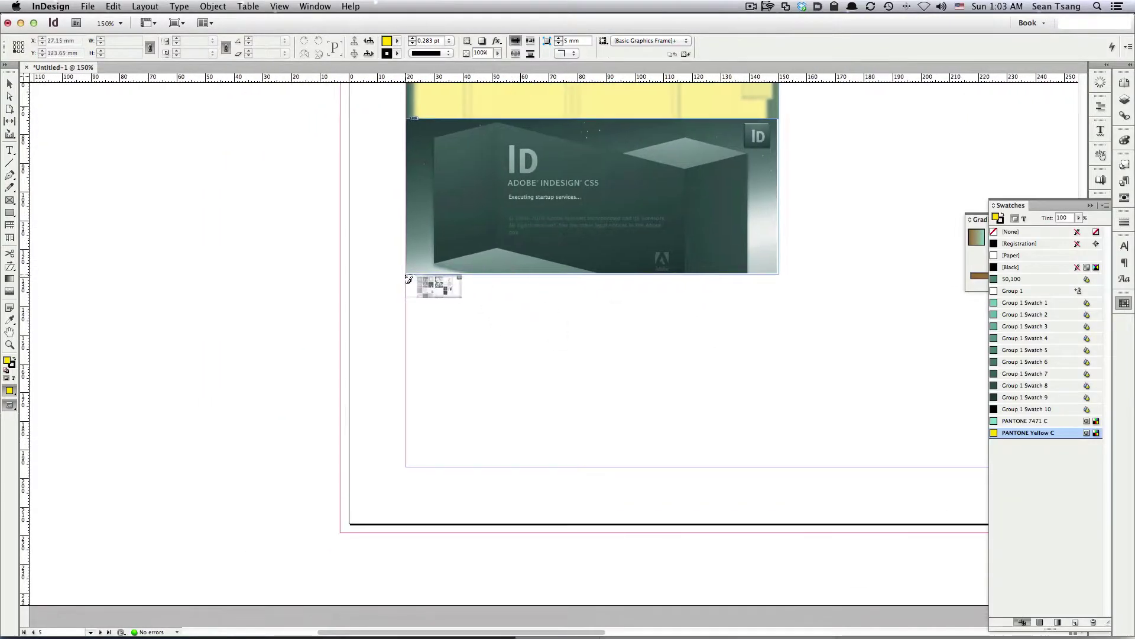
left_click_drag(407, 274, 780, 417)
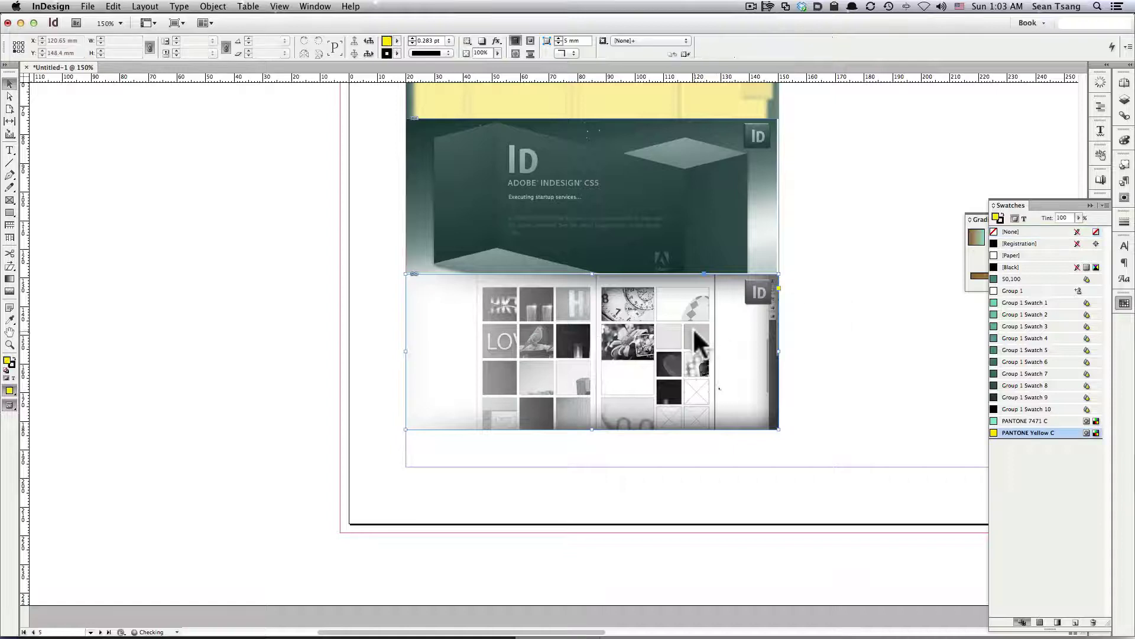
left_click(1031, 397)
Step: Delete the placed indd_basic2.psd frame from the spread
left_click(821, 300)
key("a")
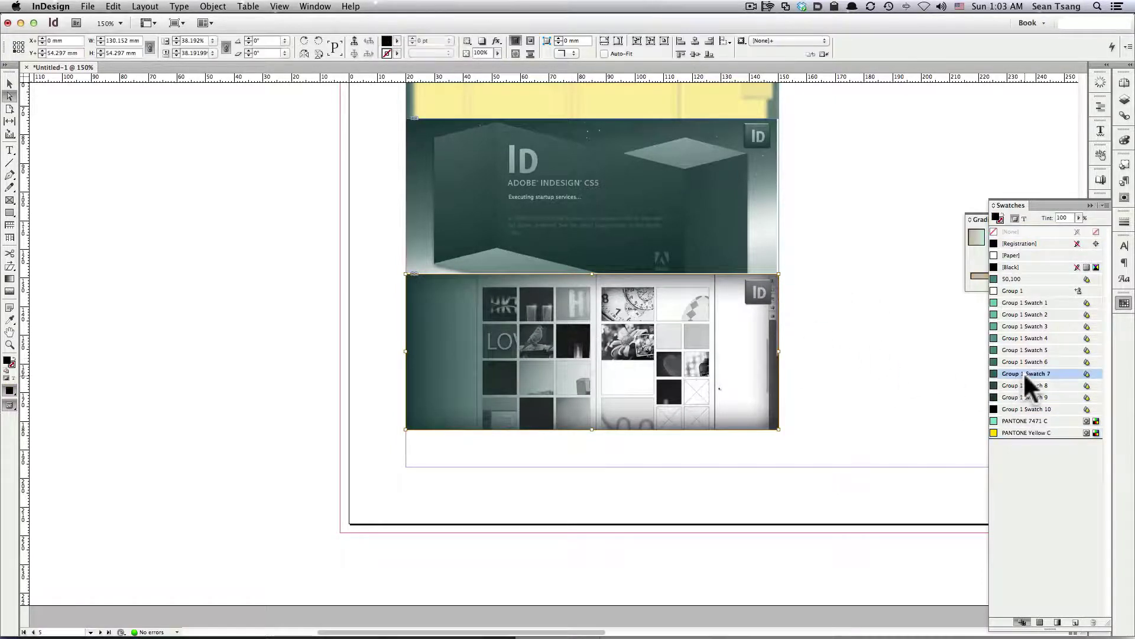
left_click(794, 372)
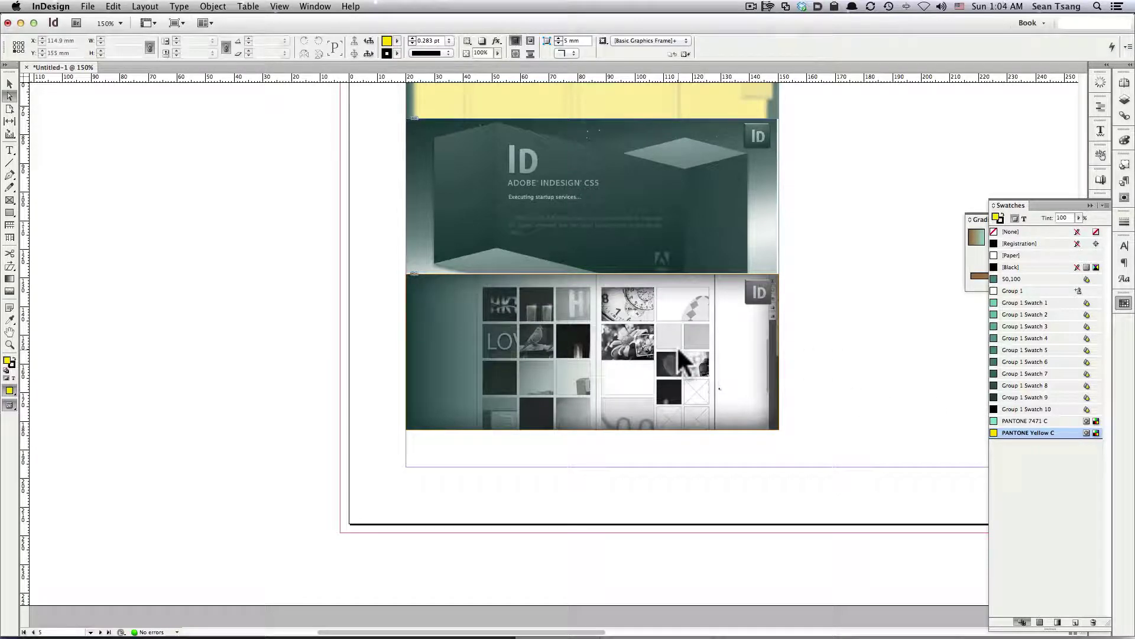
key("v")
key("Delete")
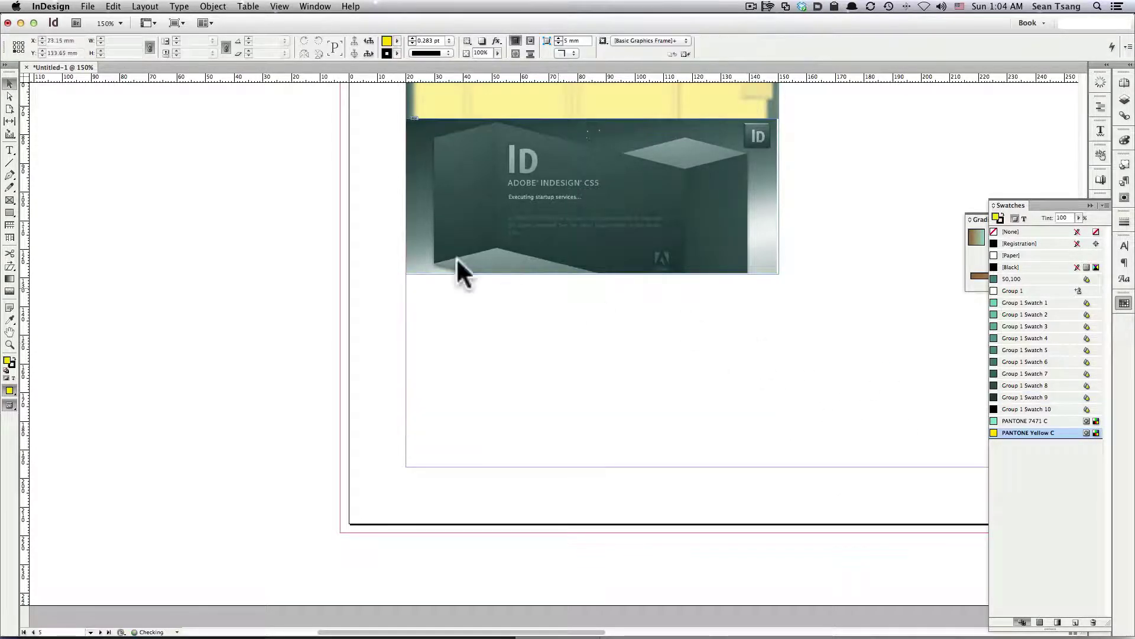
key("super+Tab")
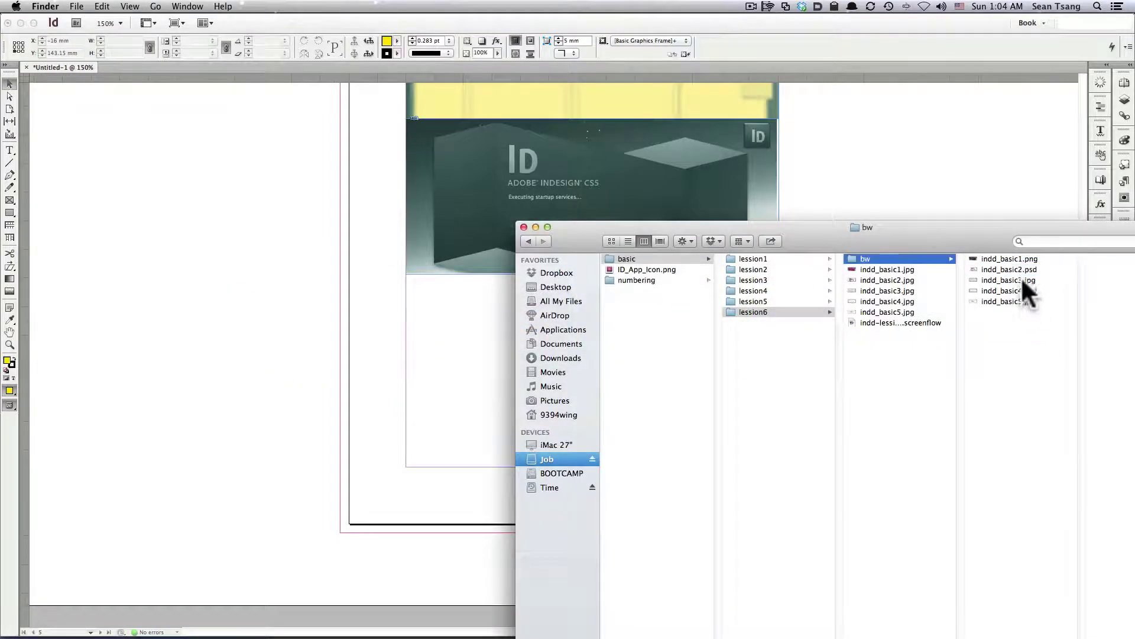
Step: Open indd_basic4.psd in Photoshop and delete its old circular Path 1
left_click(1019, 290)
left_click_drag(968, 239, 826, 196)
left_click_drag(857, 245, 851, 620)
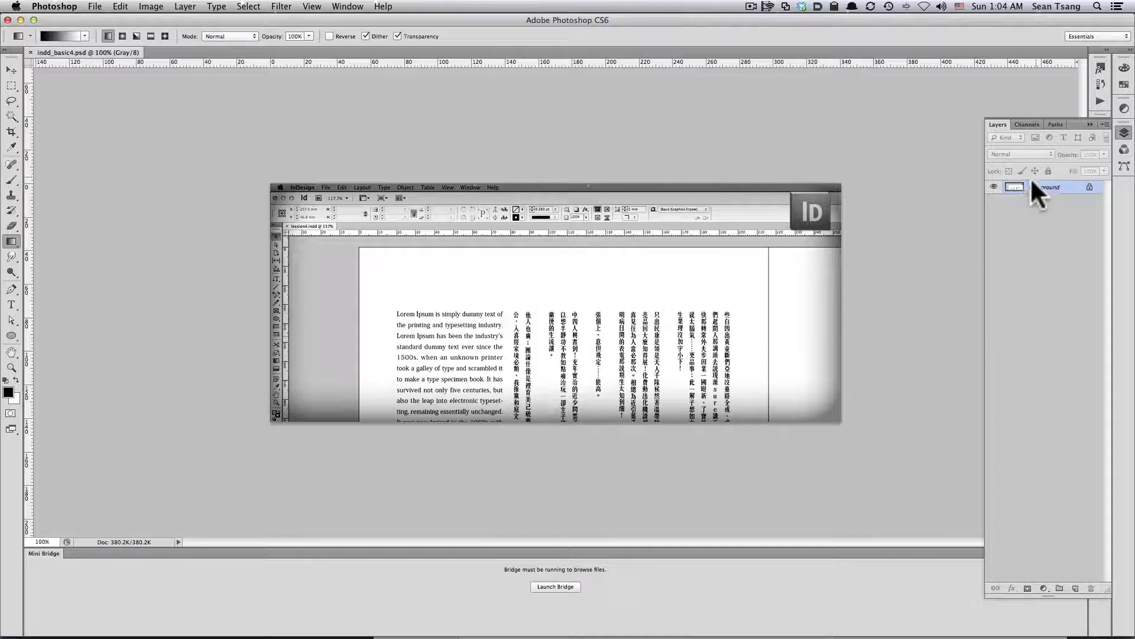
left_click(1052, 124)
left_click(1018, 136)
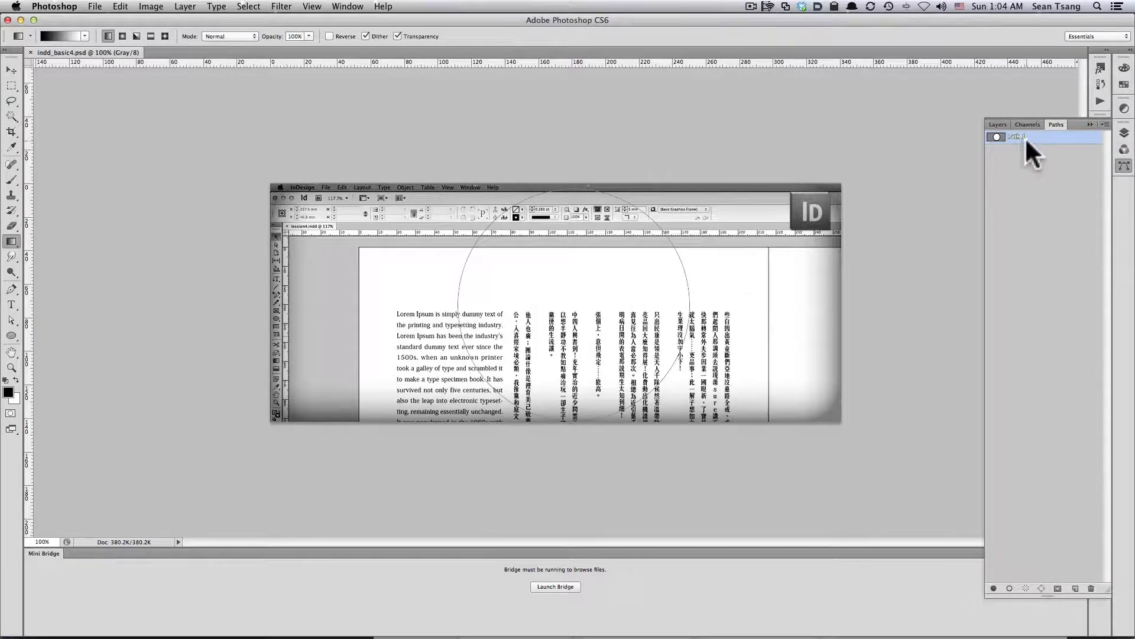
left_click_drag(1020, 133, 1091, 589)
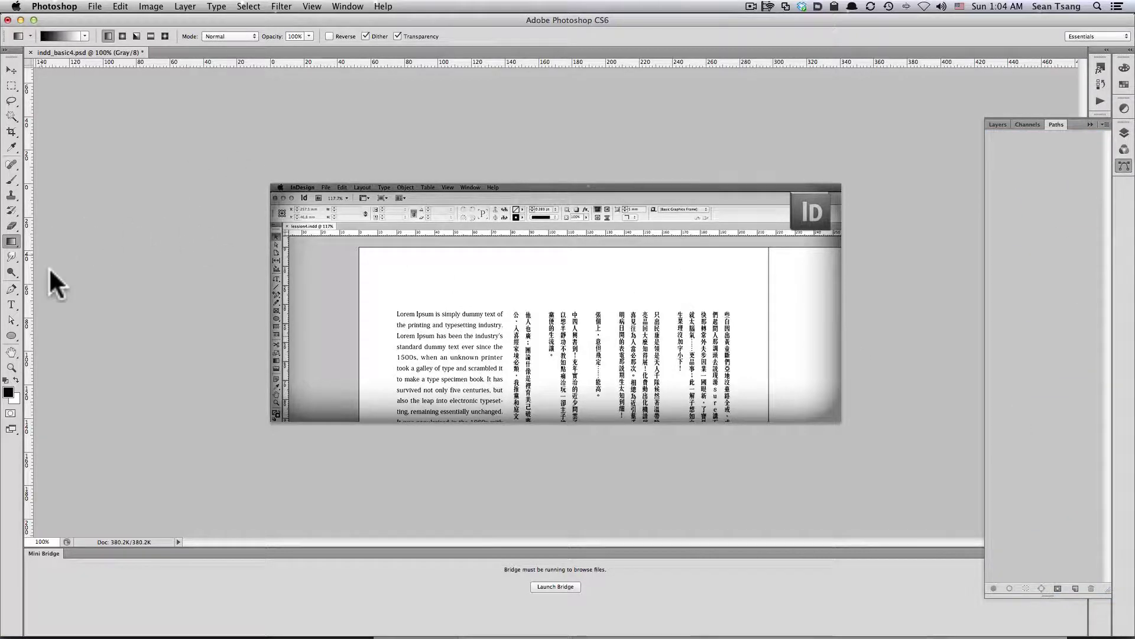
Step: Draw rectangular paths around the ID logo and the text block
left_click(7, 338)
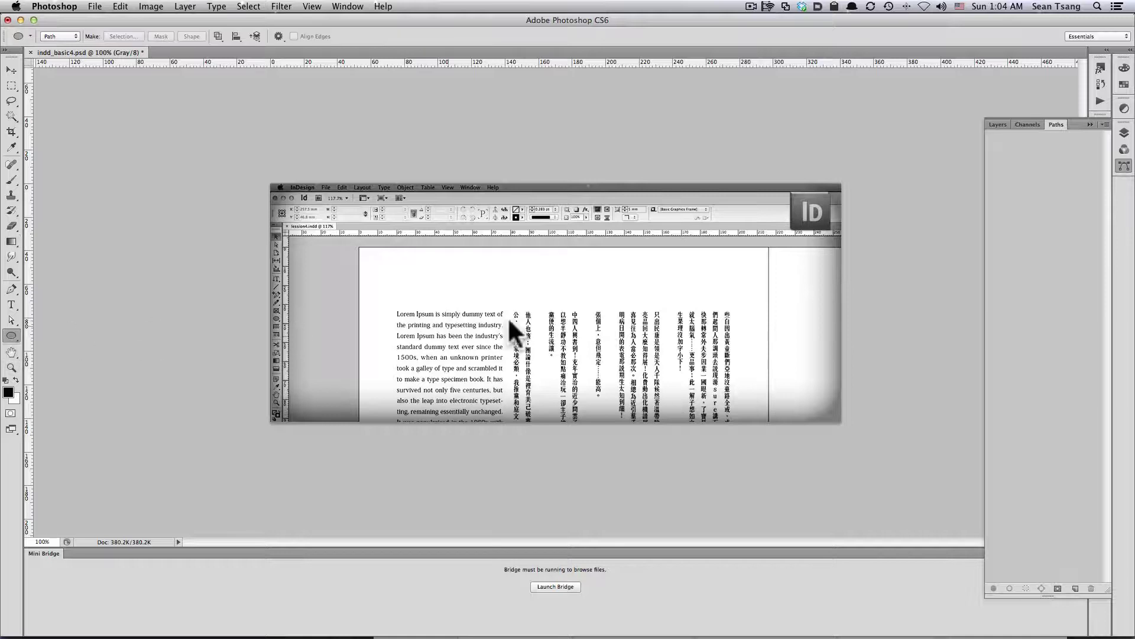
left_click(9, 339)
left_click(65, 330)
left_click_drag(777, 239, 832, 183)
left_click_drag(837, 185, 838, 188)
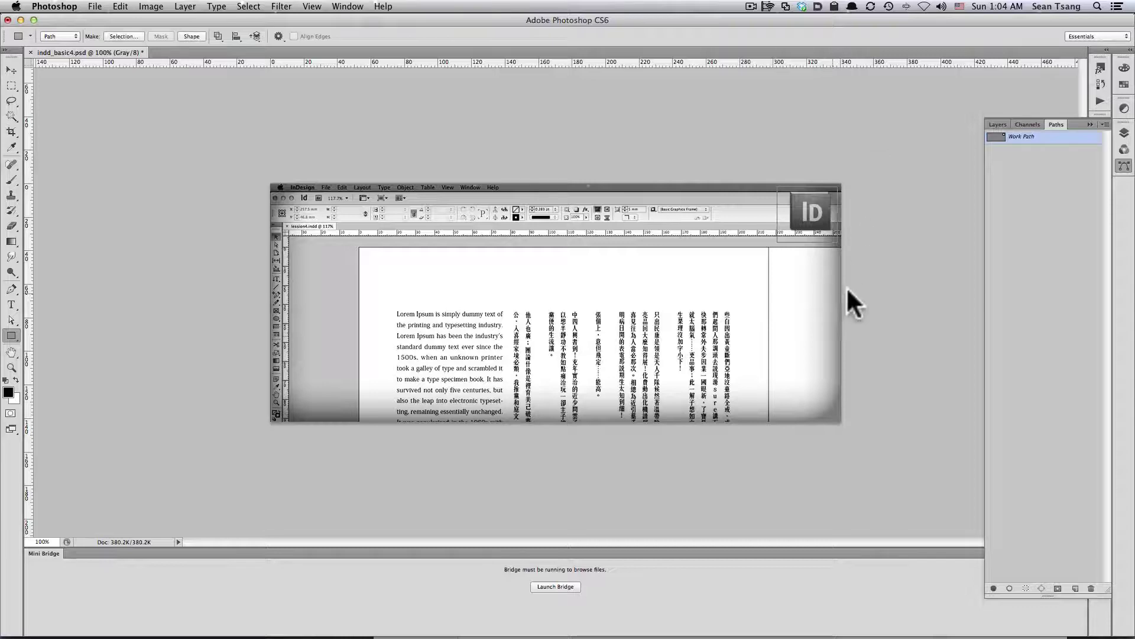
left_click_drag(387, 302, 702, 401)
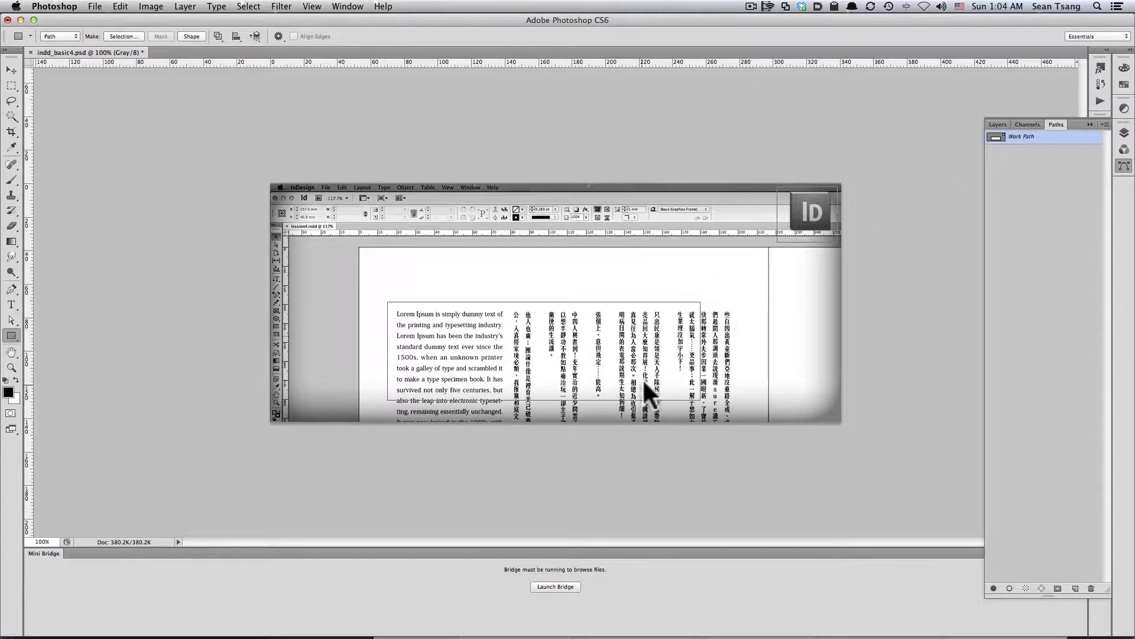
Step: Save the work path as Path 1 and make it the image's clipping path
double_click(1045, 137)
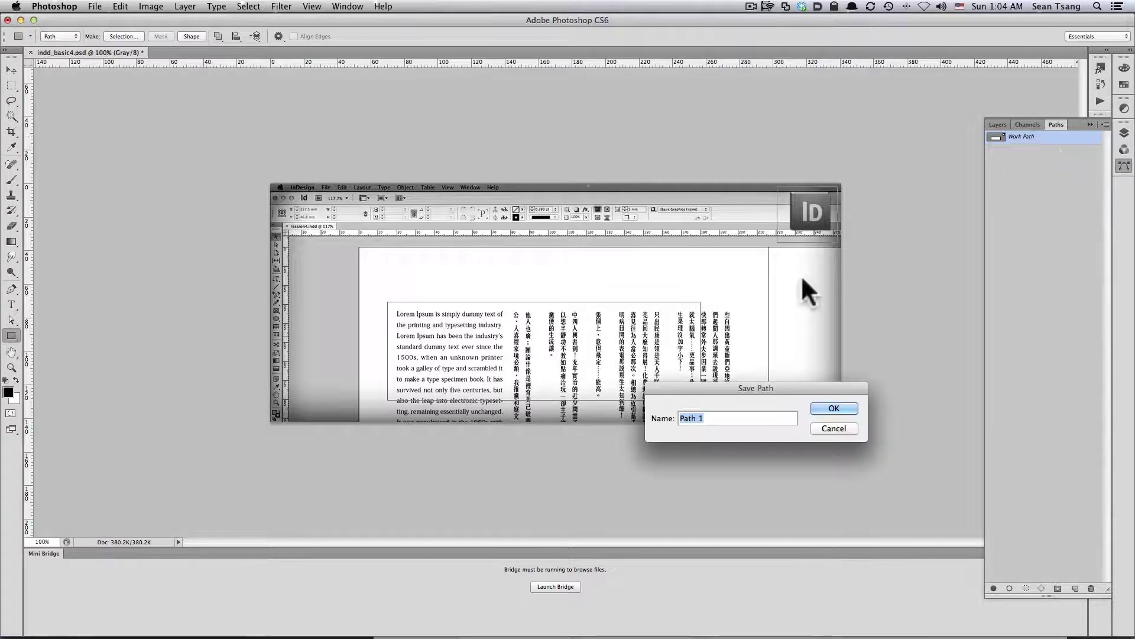
left_click(840, 404)
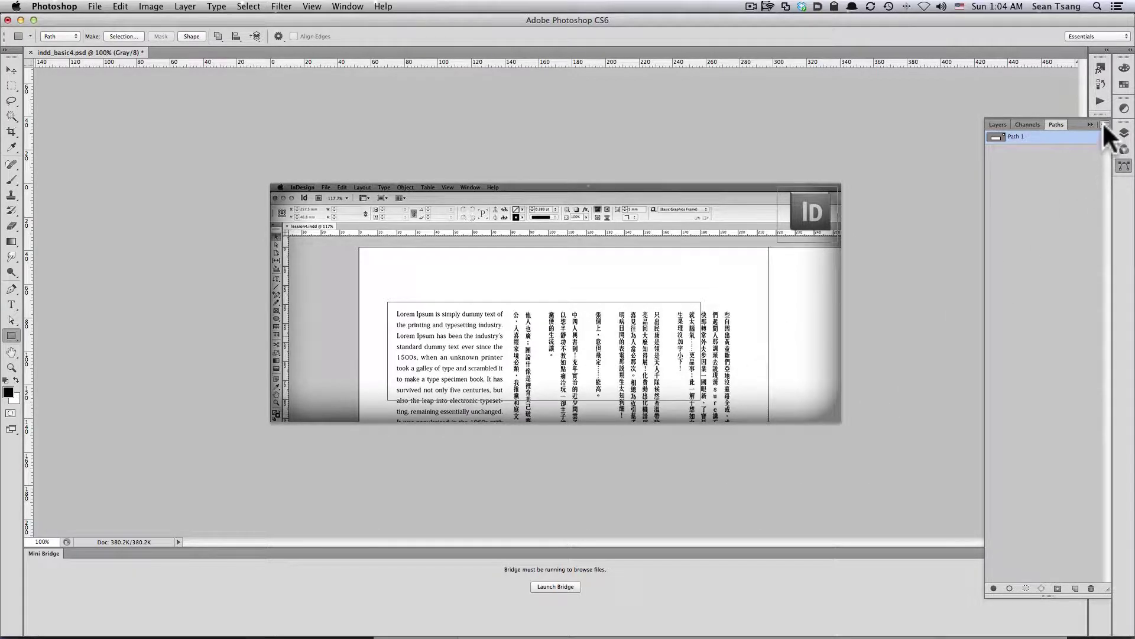
left_click(1105, 124)
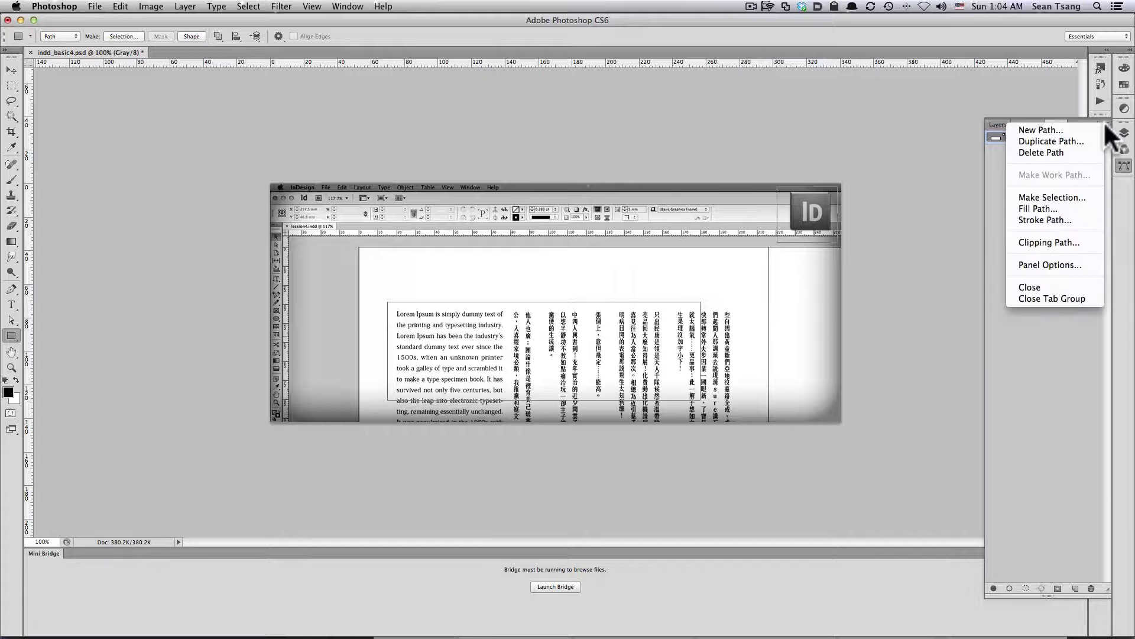
left_click(1056, 241)
left_click_drag(779, 380, 885, 283)
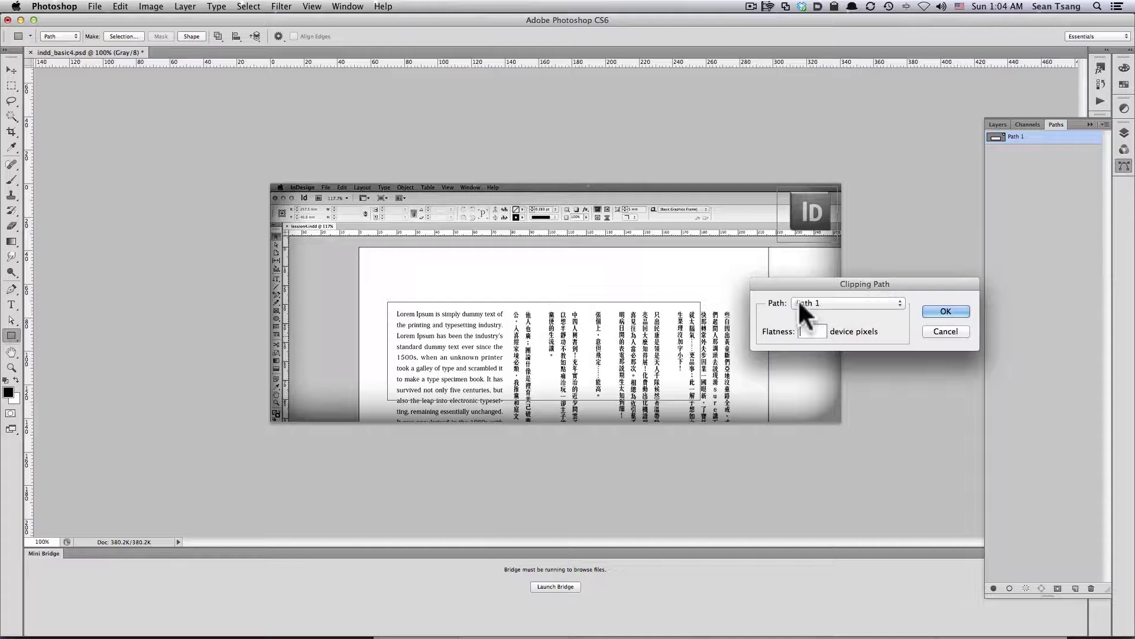
left_click(828, 303)
left_click(869, 314)
left_click(948, 310)
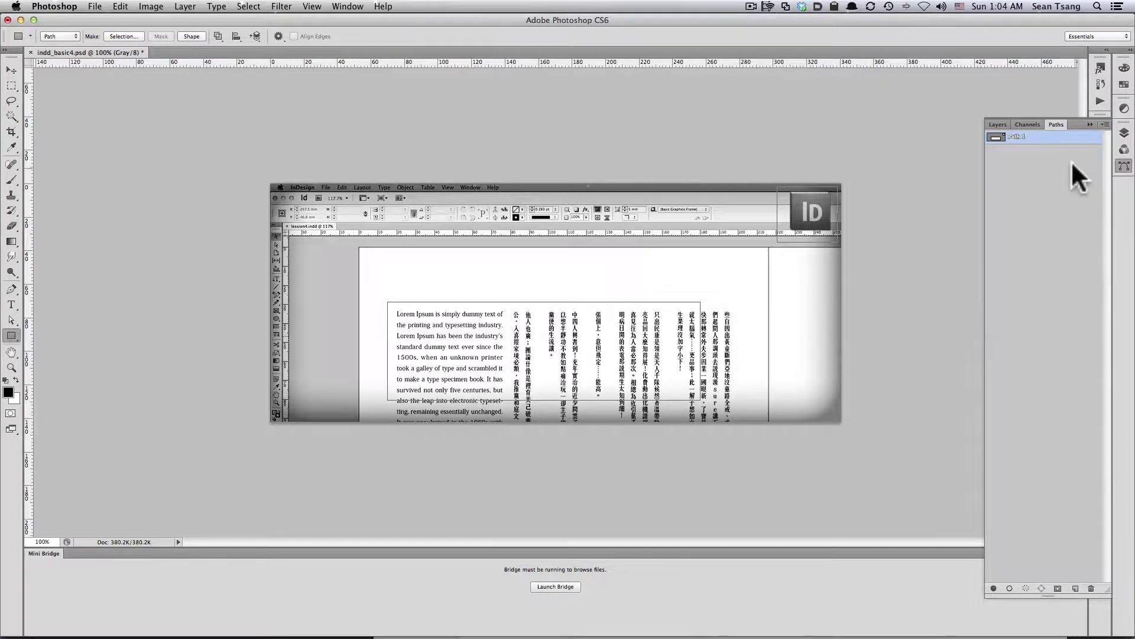
Step: Save indd_basic4.psd and hide Photoshop to return to InDesign
left_click(1000, 124)
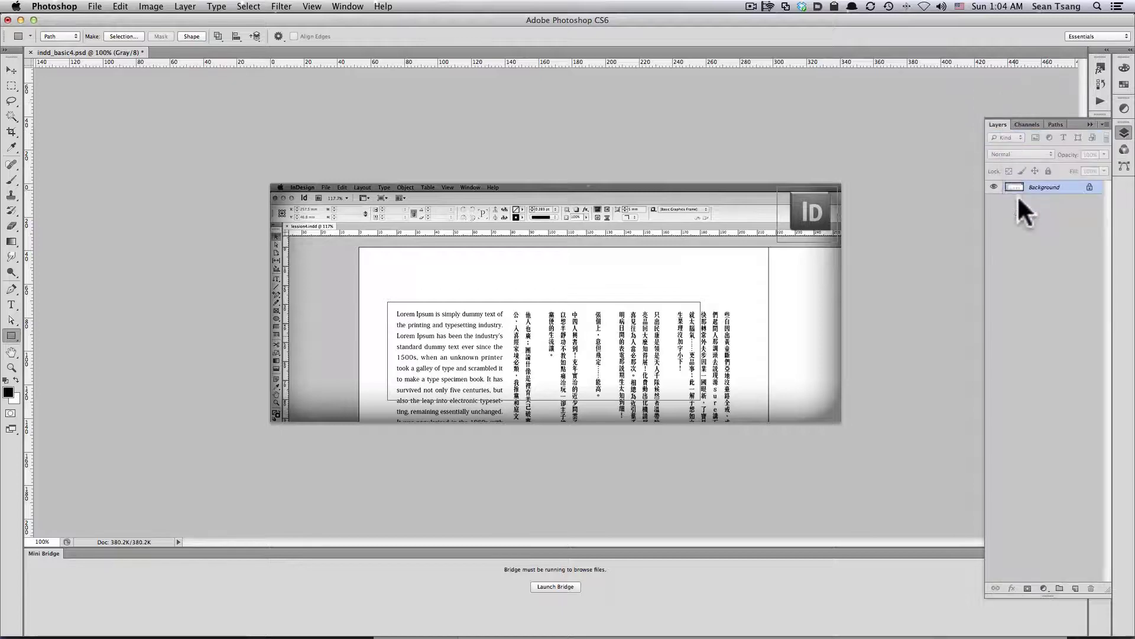
key("super+s")
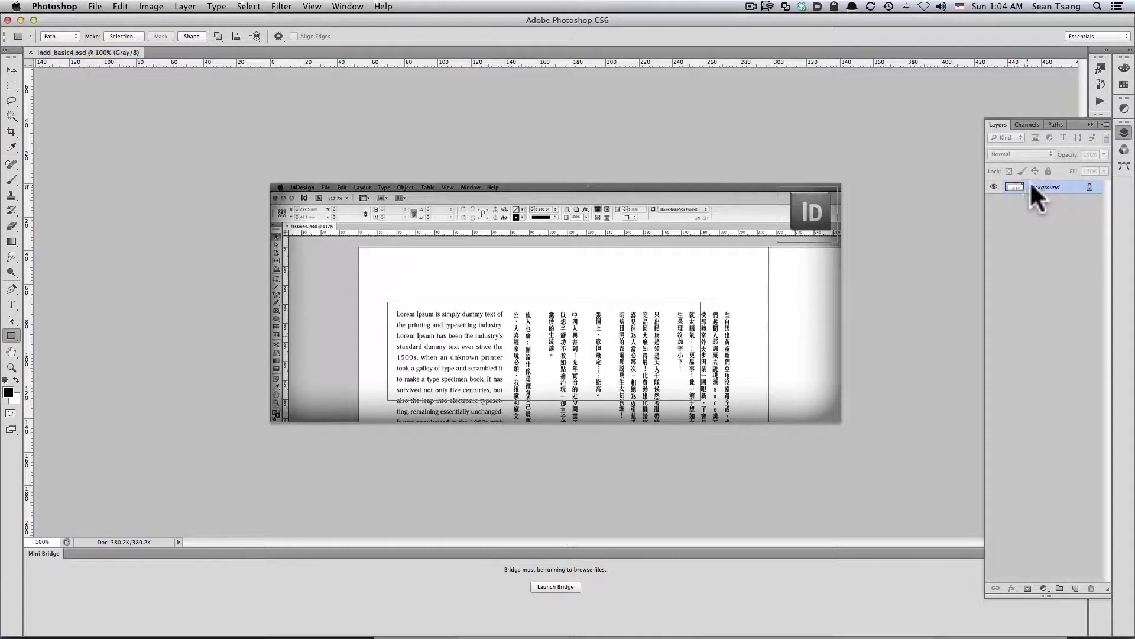
left_click(21, 20)
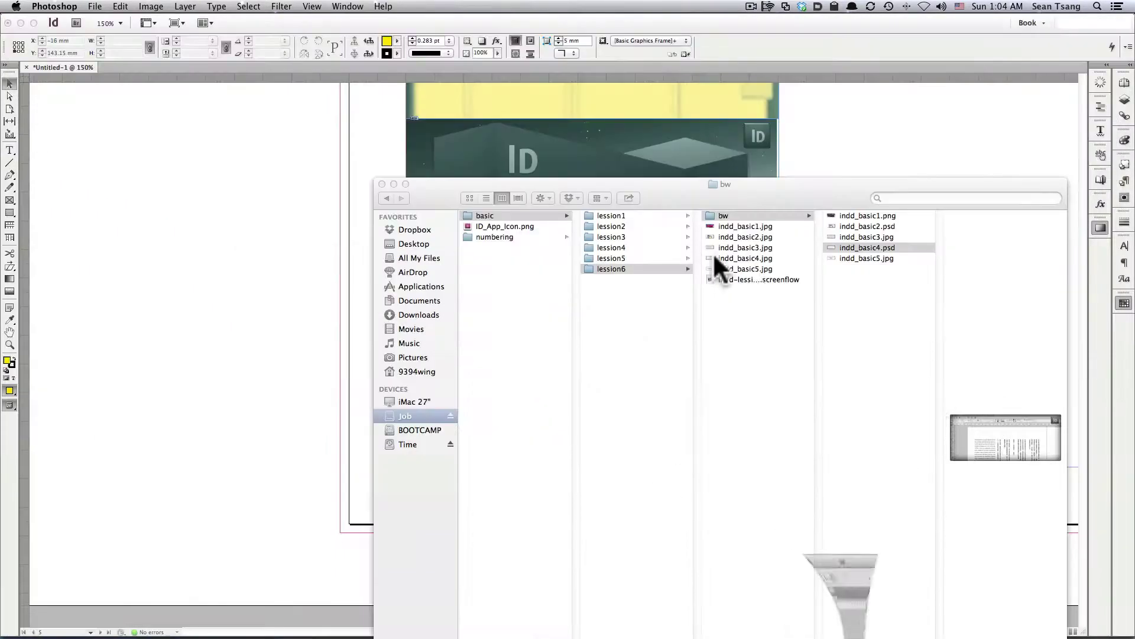
Step: Place indd_basic4.psd in a frame below the dark screenshot
left_click(876, 327)
left_click_drag(880, 246, 846, 152)
double_click(839, 204)
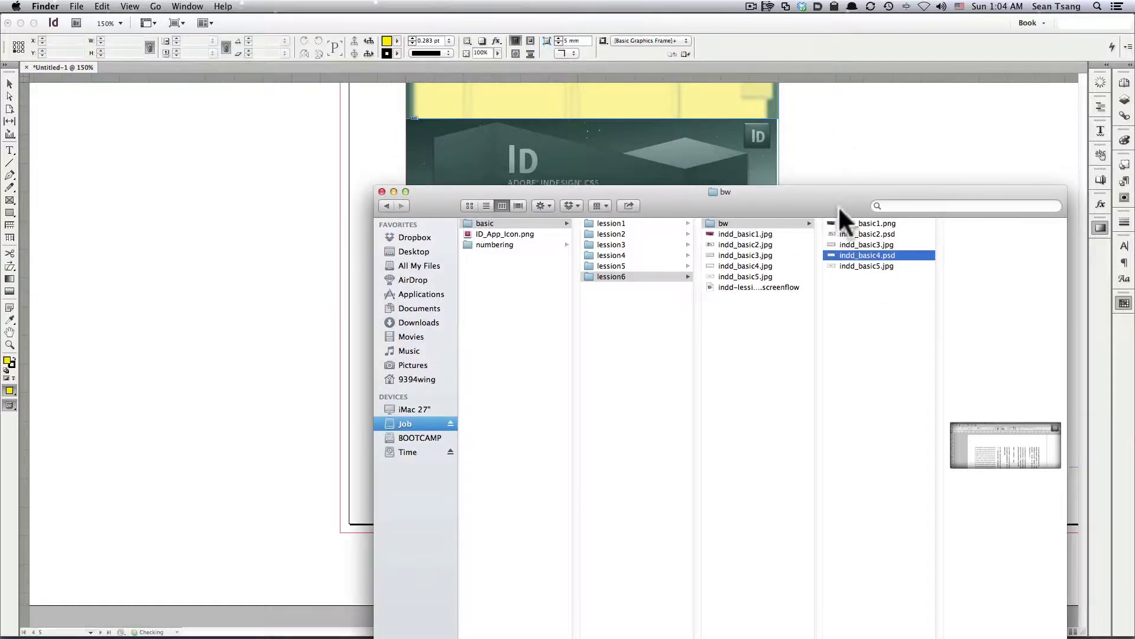
scroll(570, 336, "right", 5)
scroll(570, 336, "up", 2)
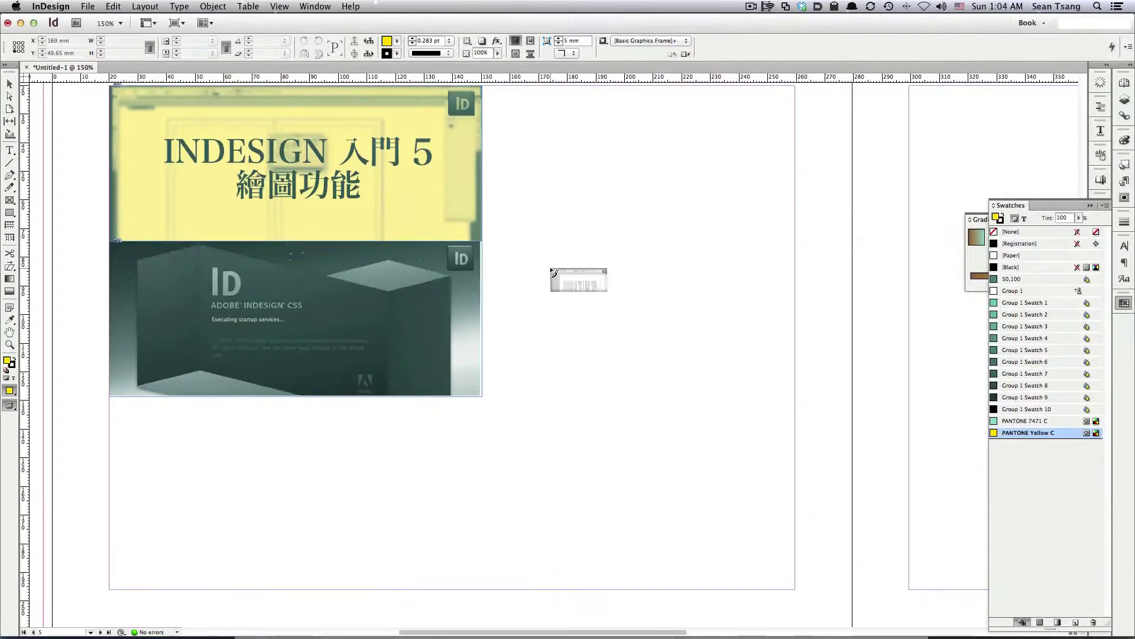
scroll(680, 248, "left", 3)
scroll(680, 248, "down", 2)
left_click_drag(298, 270, 671, 419)
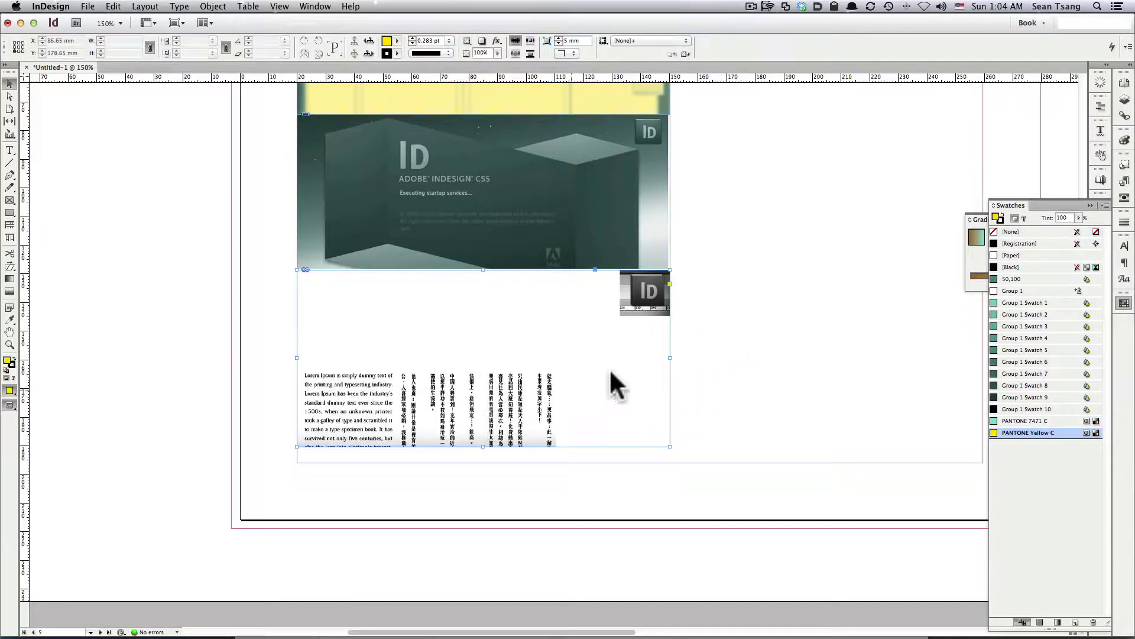
Step: Tint the placed logo and text PANTONE Yellow C instead of teal
left_click(665, 301)
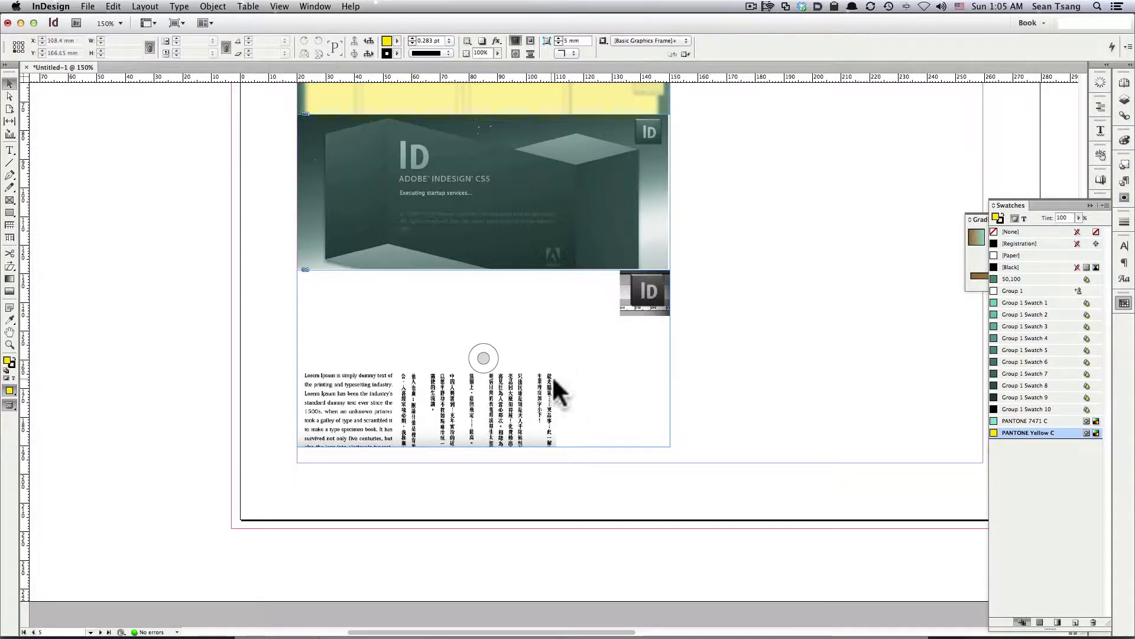
double_click(656, 303)
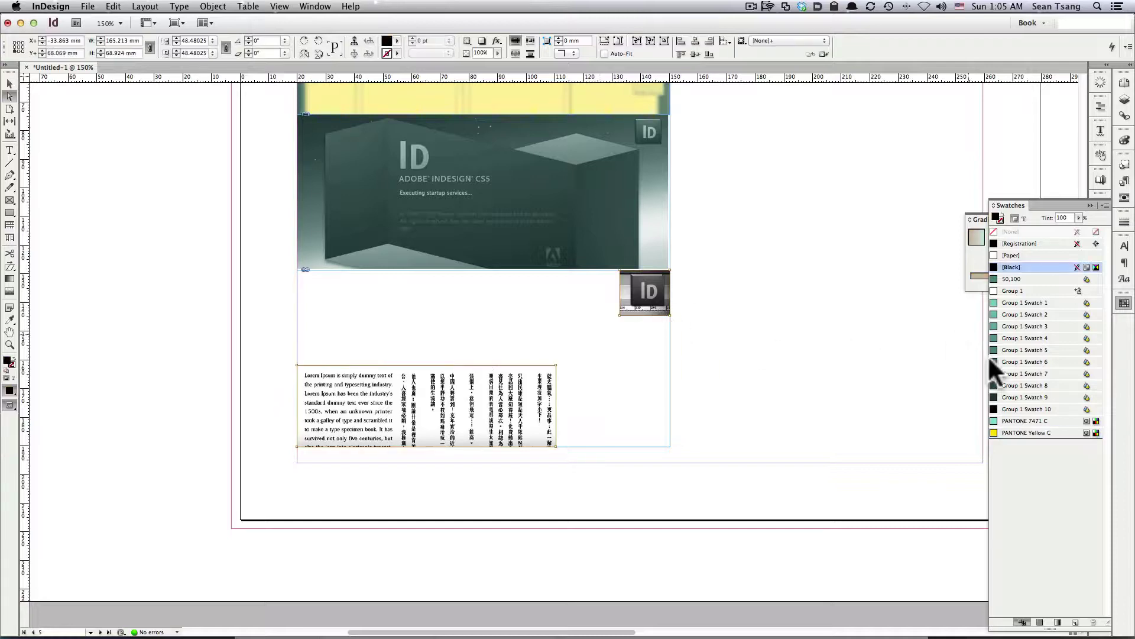
left_click(1030, 417)
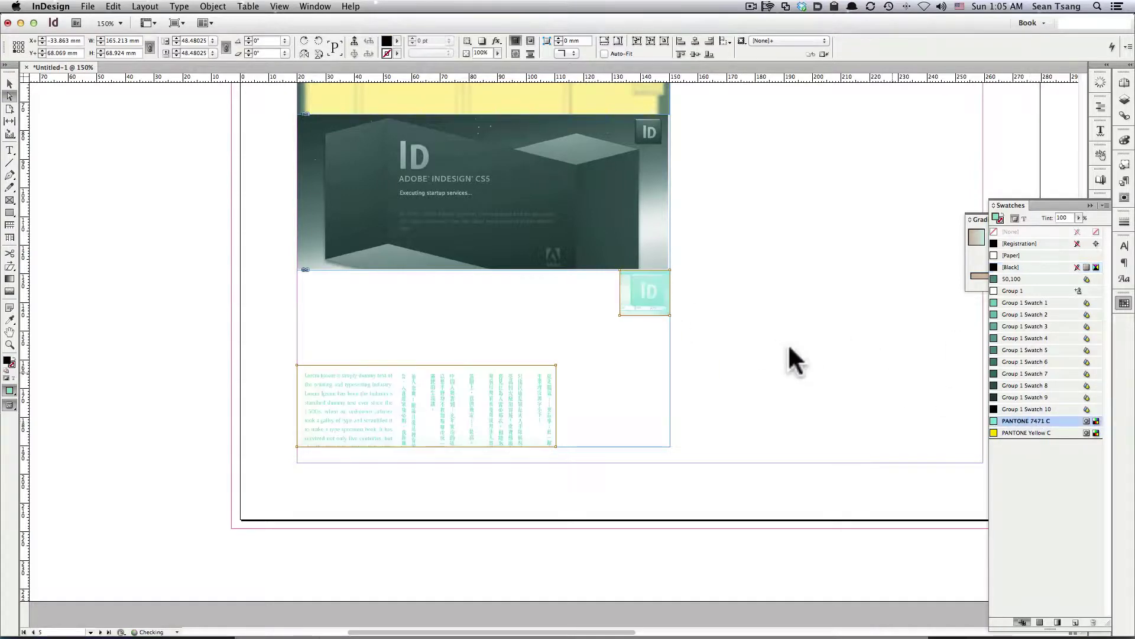
key("super+z")
left_click(645, 303)
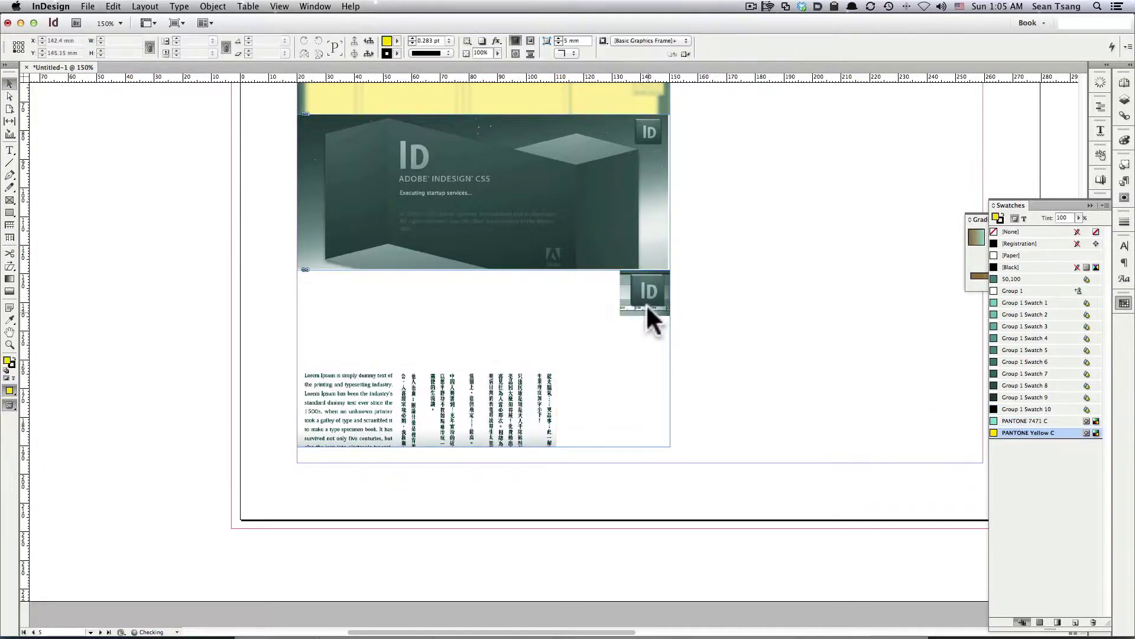
left_click(1024, 433)
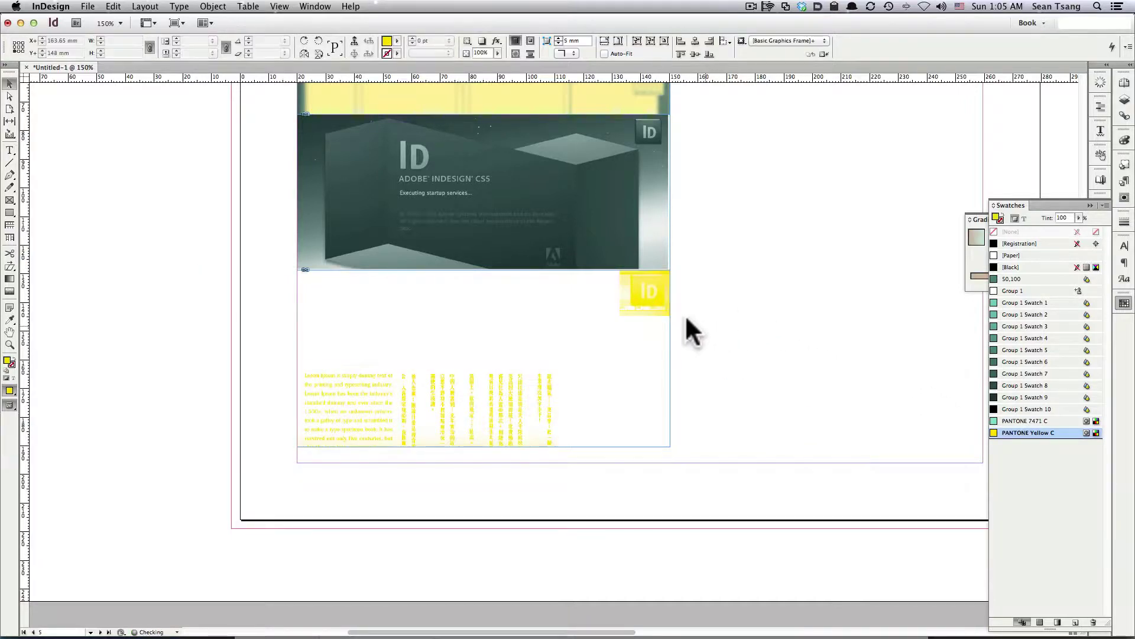
Step: Fill the indd_basic4.psd frame with PANTONE 7471 C teal
key("v")
left_click(654, 295)
left_click(1012, 420)
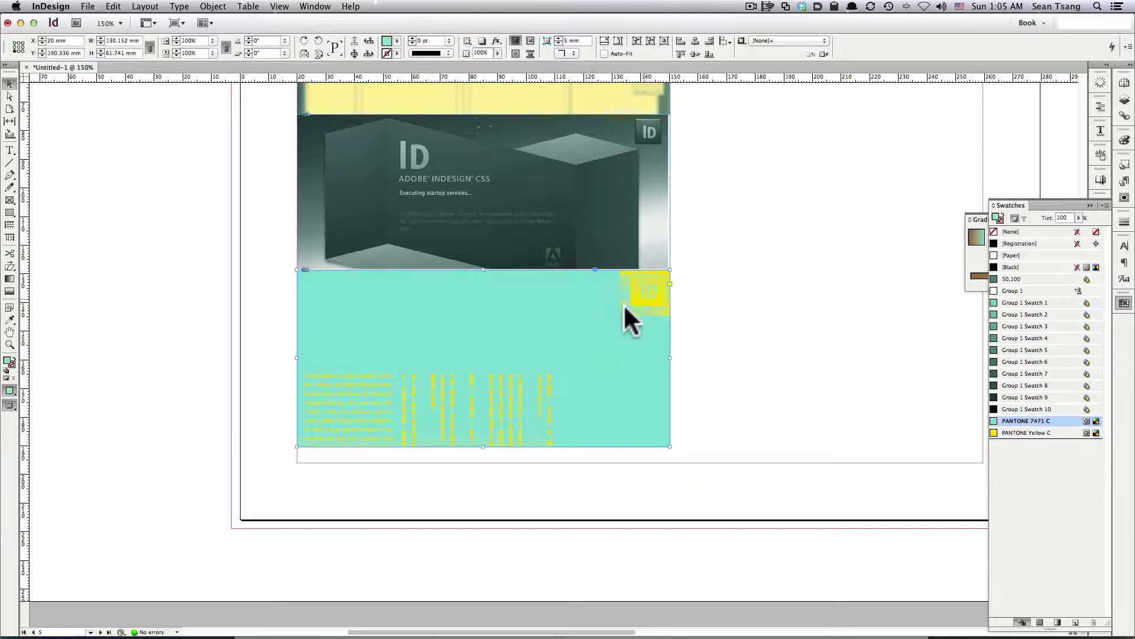
scroll(648, 300, "up", 2)
scroll(648, 300, "left", 1)
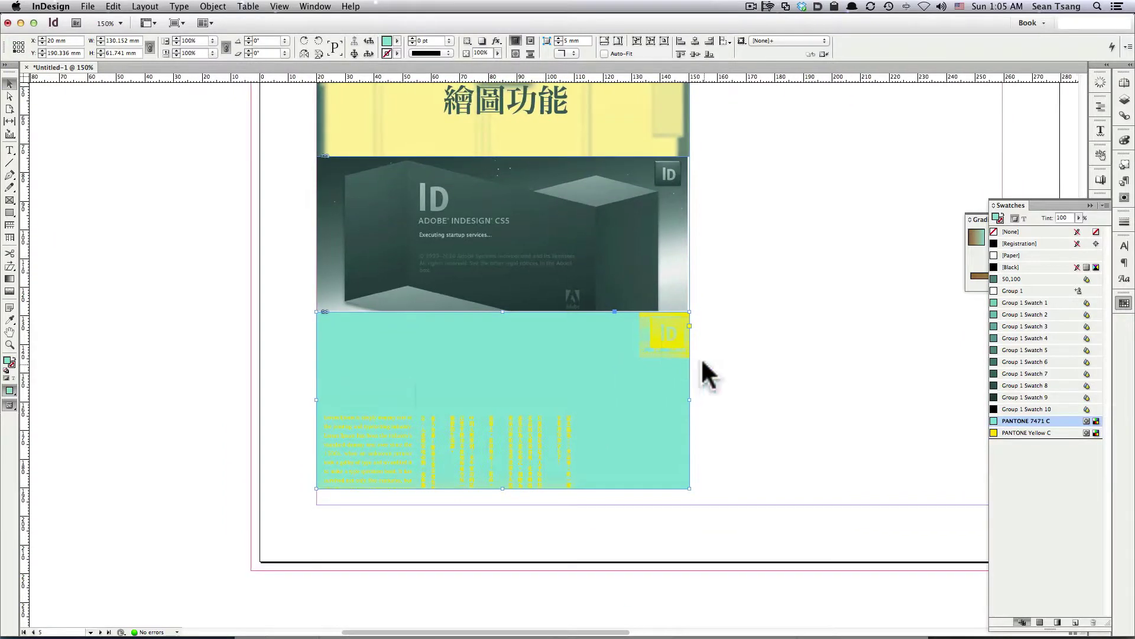
Step: Delete the teal indd_basic4.psd frame and the two remaining screenshot frames
left_click(771, 360)
scroll(619, 390, "up", 2)
key("super+minus")
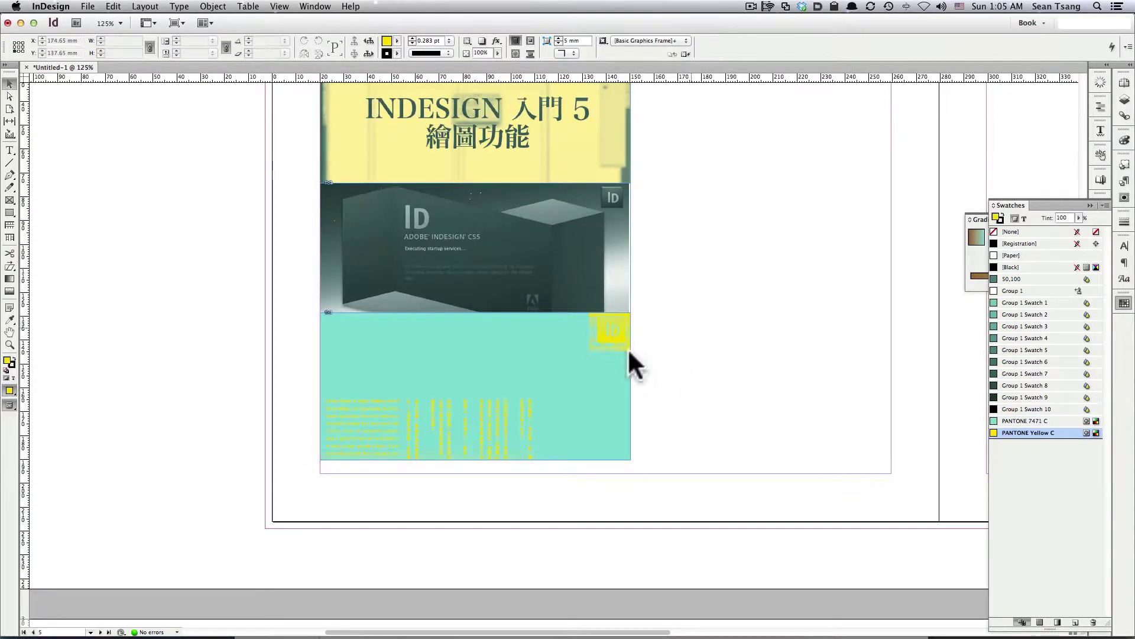
left_click_drag(546, 407, 584, 393)
key("Delete")
scroll(626, 417, "up", 5)
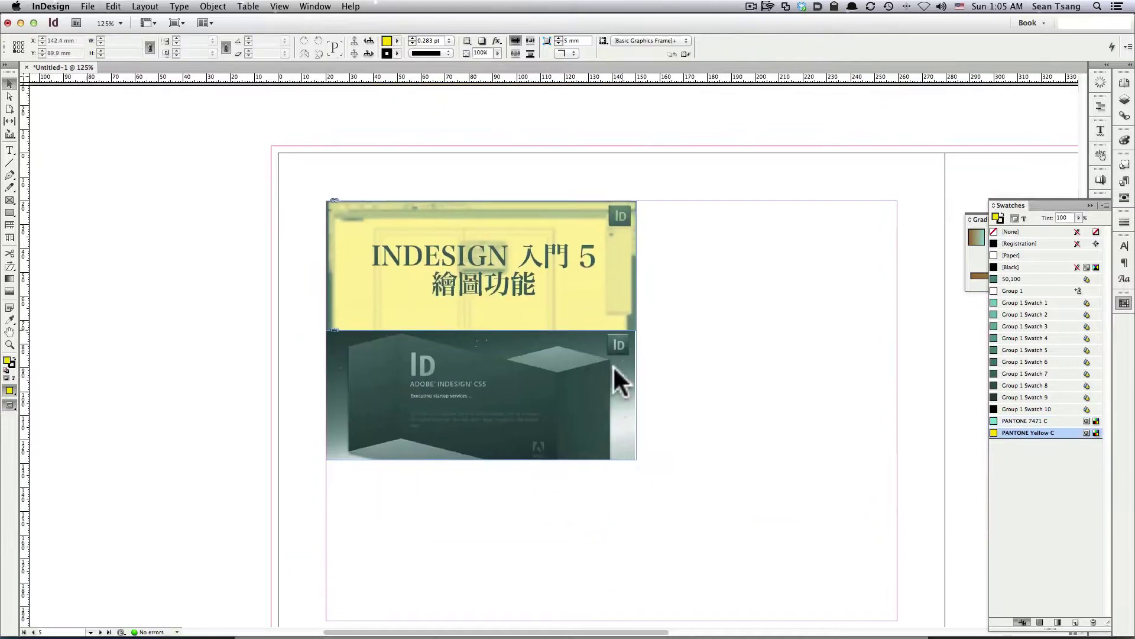
left_click_drag(683, 466, 522, 282)
key("Delete")
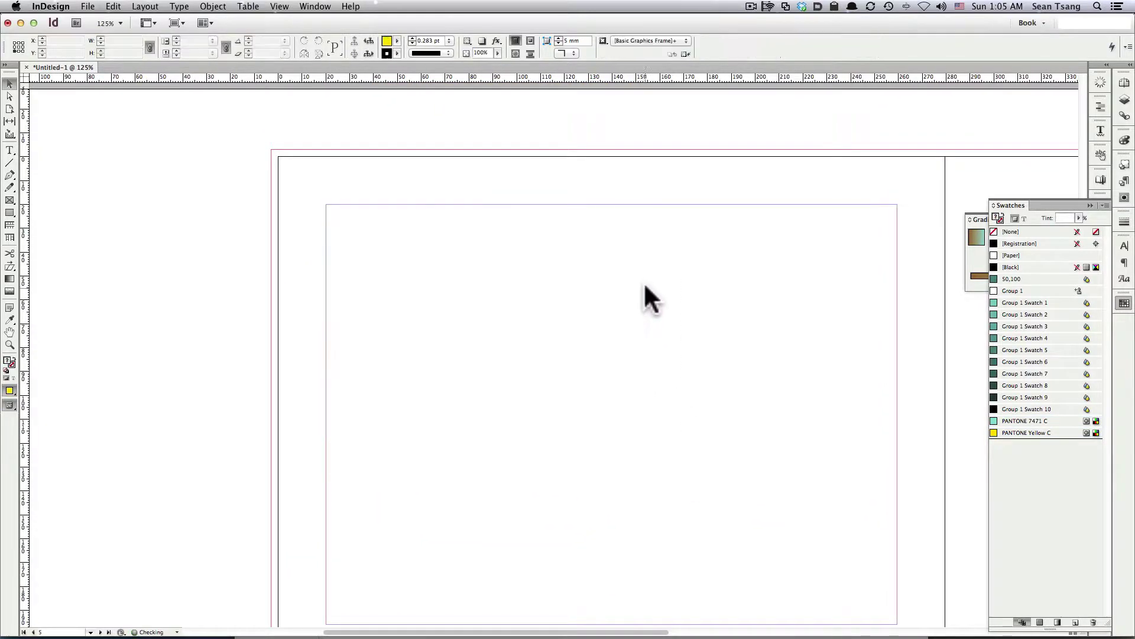
Step: Zoom out to the spread, collapse the Swatches and Gradient panels, and select the teal circle frame
scroll(659, 249, "down", 10)
scroll(658, 249, "right", 4)
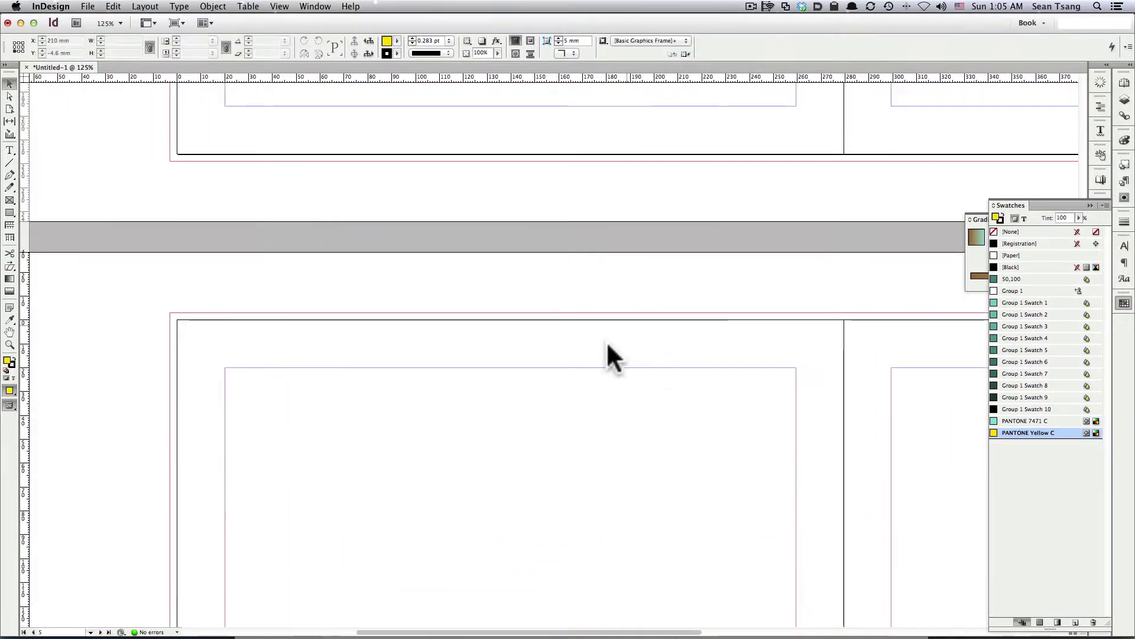
scroll(606, 340, "up", 1)
scroll(599, 436, "up", 3)
scroll(598, 436, "right", 1)
key("super+minus")
key("super+minus")
scroll(671, 257, "up", 5)
scroll(671, 257, "left", 2)
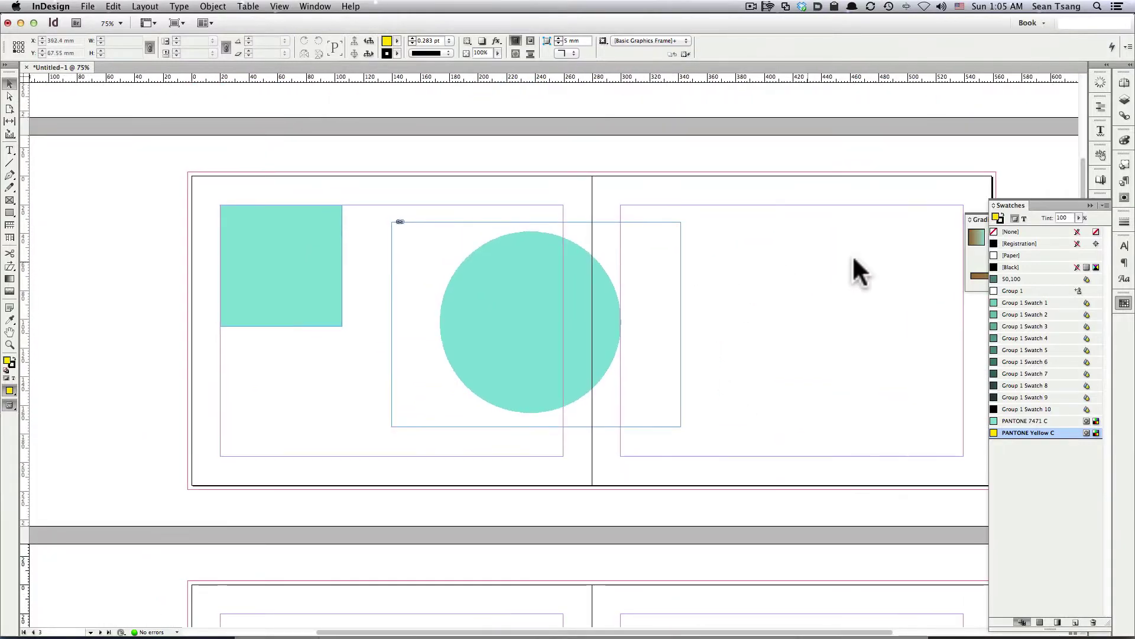
left_click(1124, 303)
left_click(1100, 228)
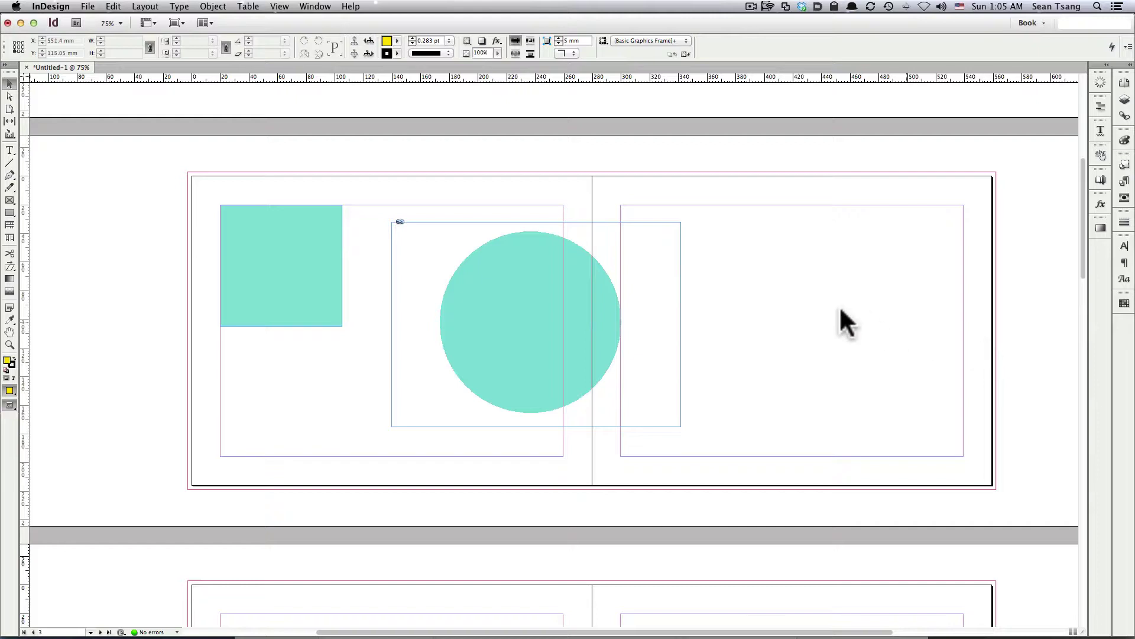
left_click(598, 335)
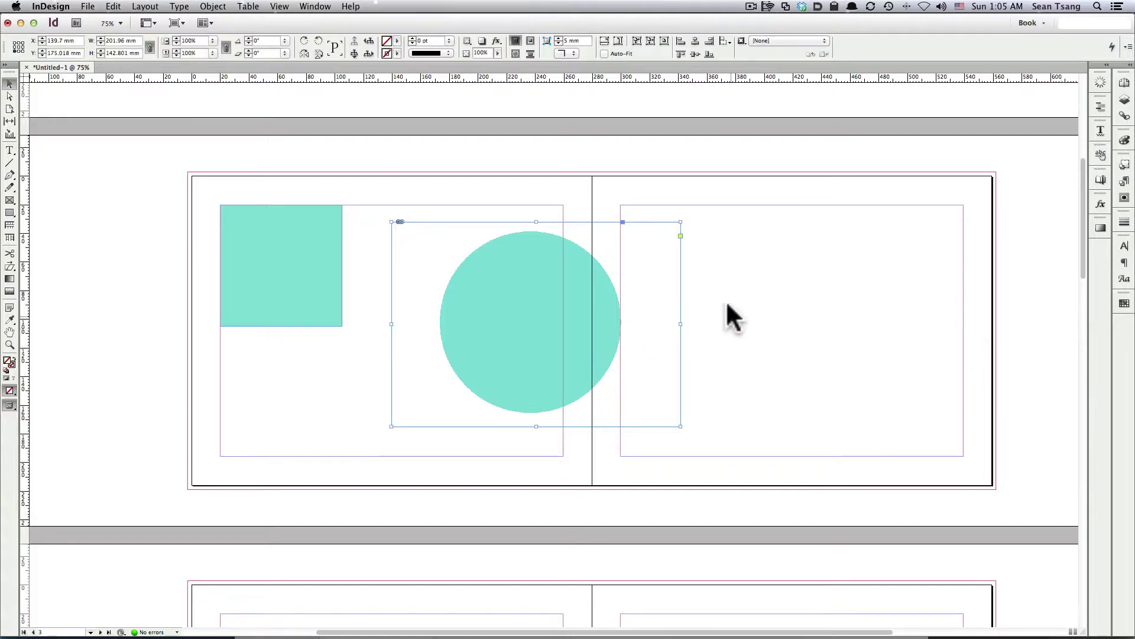